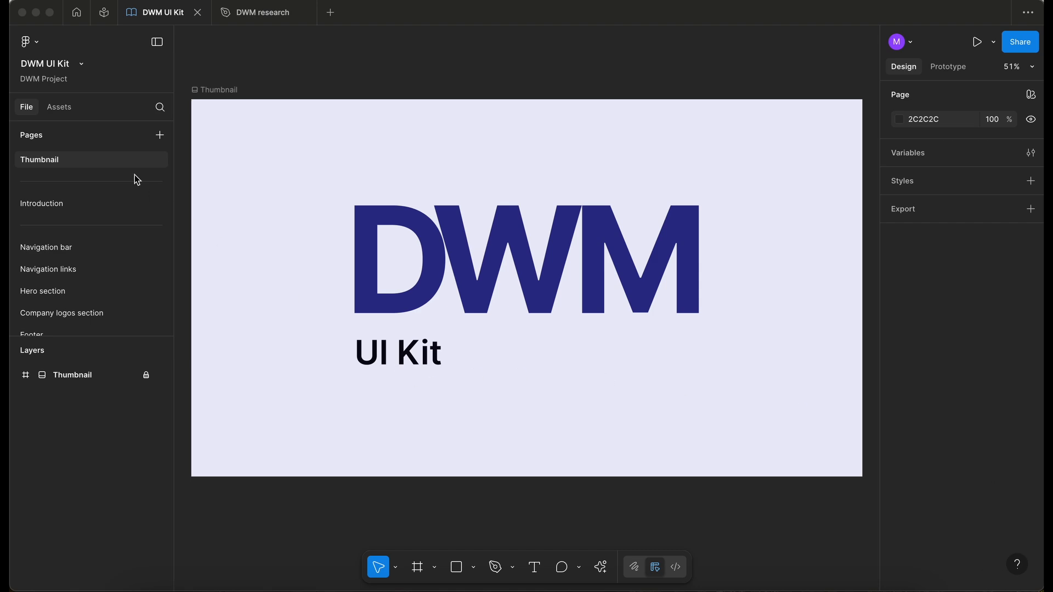
- Examine how the star rating lines up with the text on the Card and Carousel pages
scroll(97, 227, "down", 3)
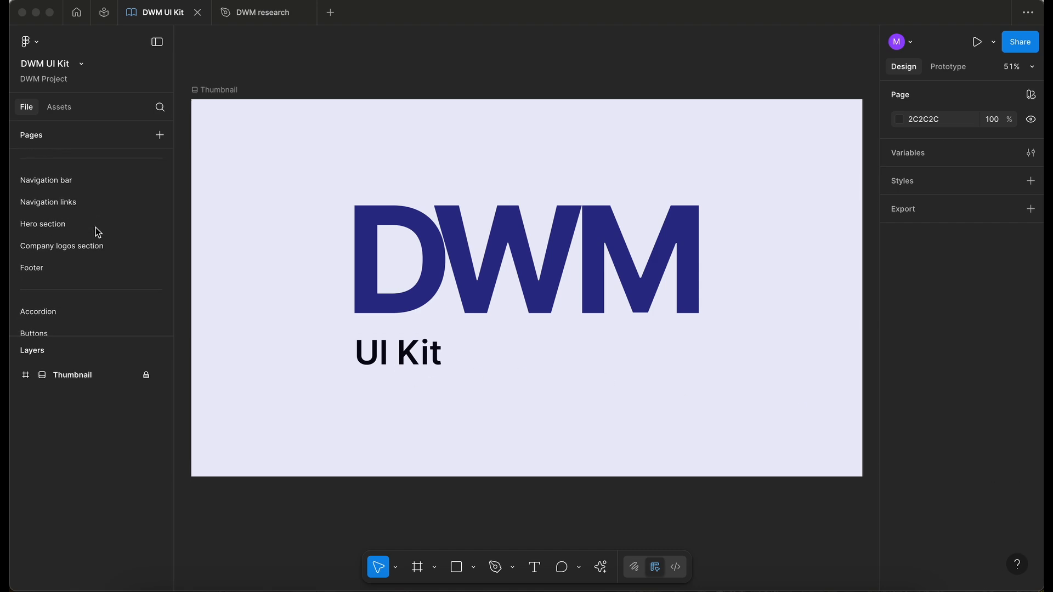
scroll(95, 227, "down", 4)
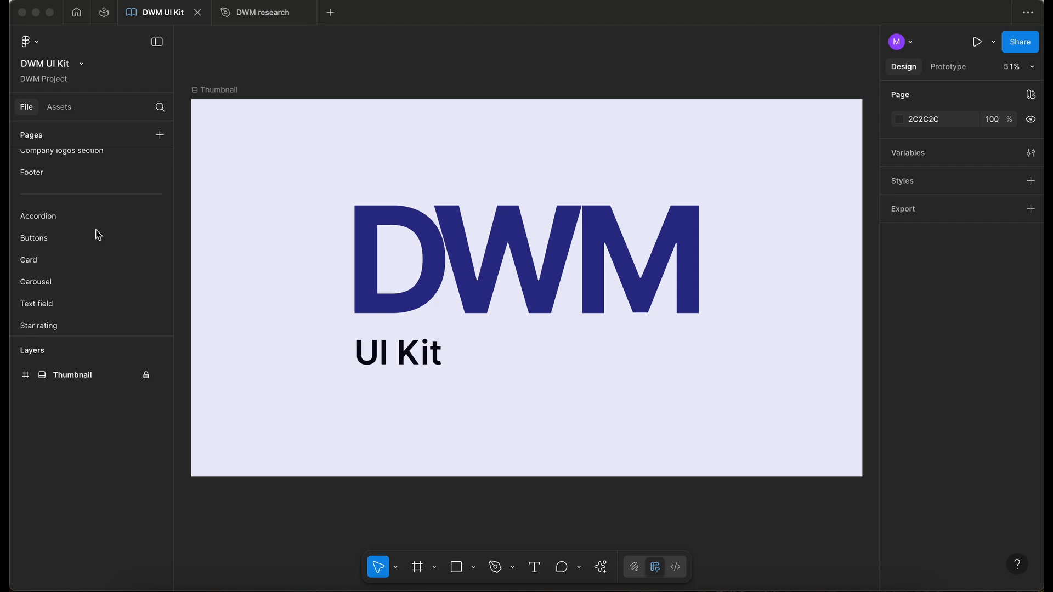
left_click(41, 261)
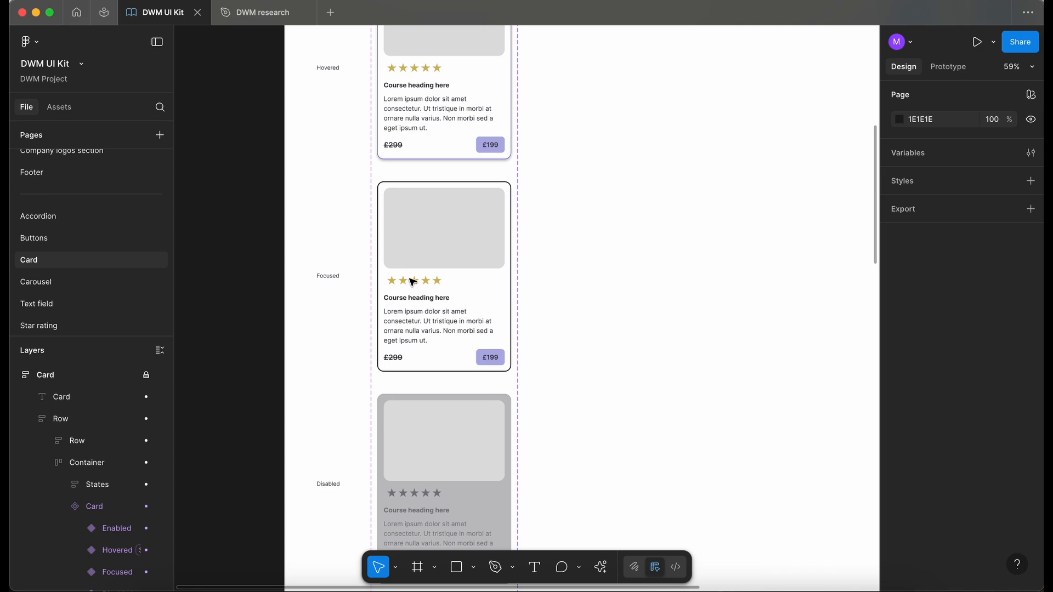
scroll(405, 278, "up", 5)
scroll(357, 289, "up", 3)
scroll(357, 291, "up", 3)
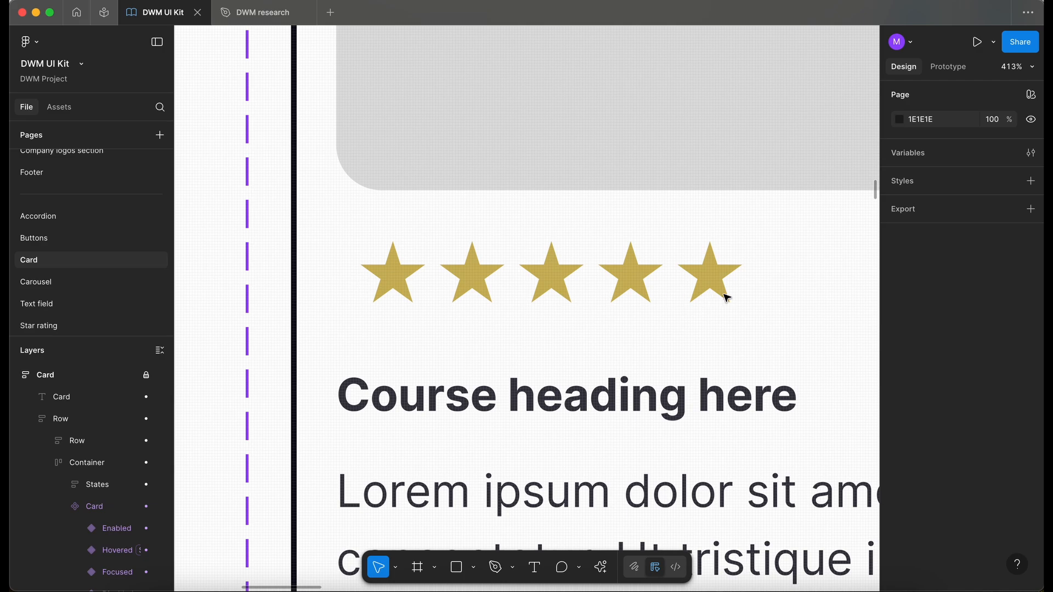
scroll(443, 299, "down", 3)
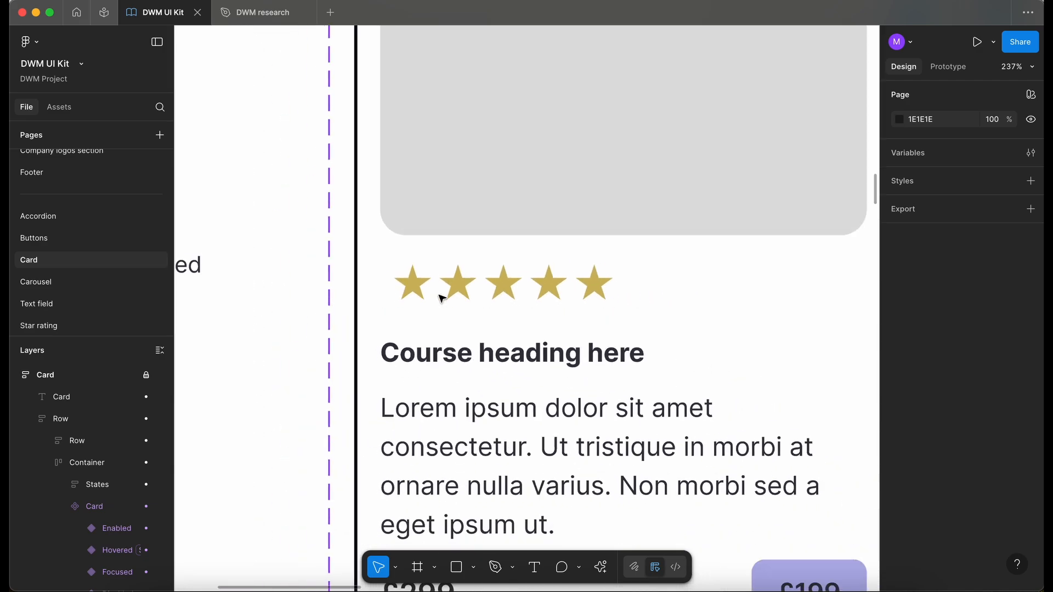
left_click(57, 282)
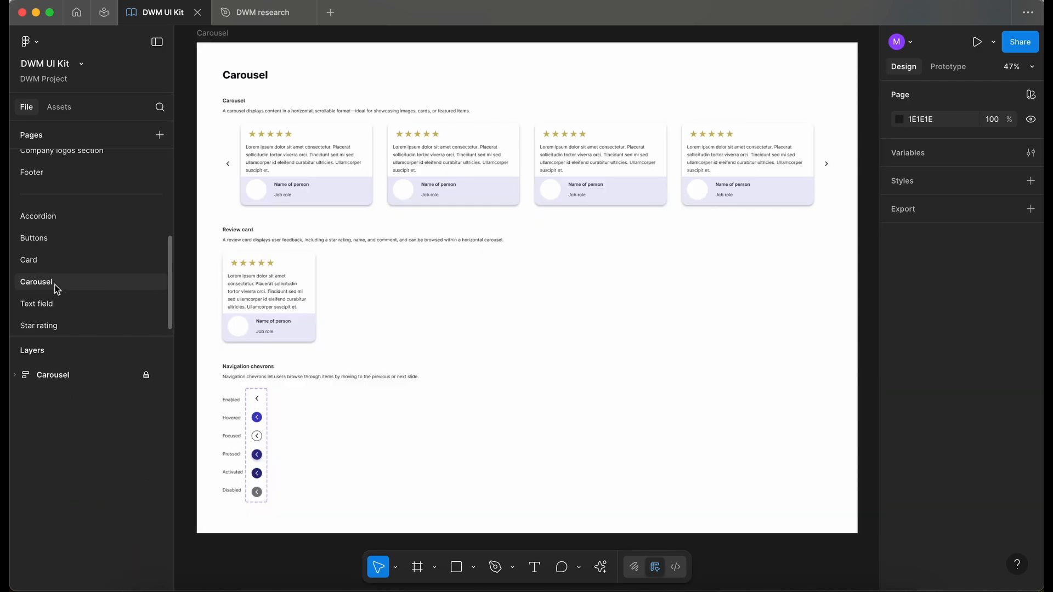
scroll(305, 274, "left", 3)
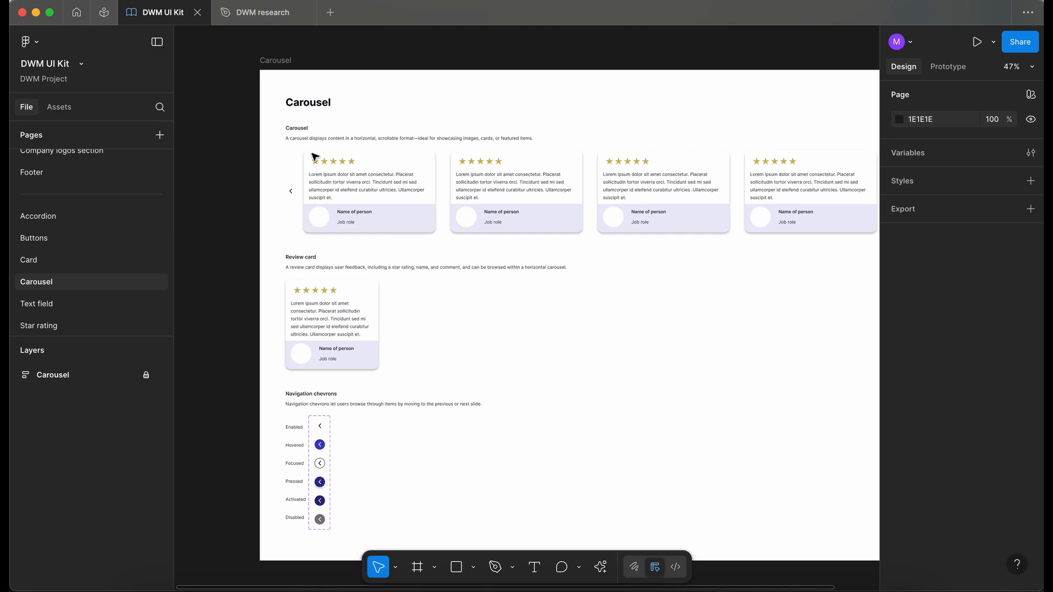
scroll(321, 153, "up", 5)
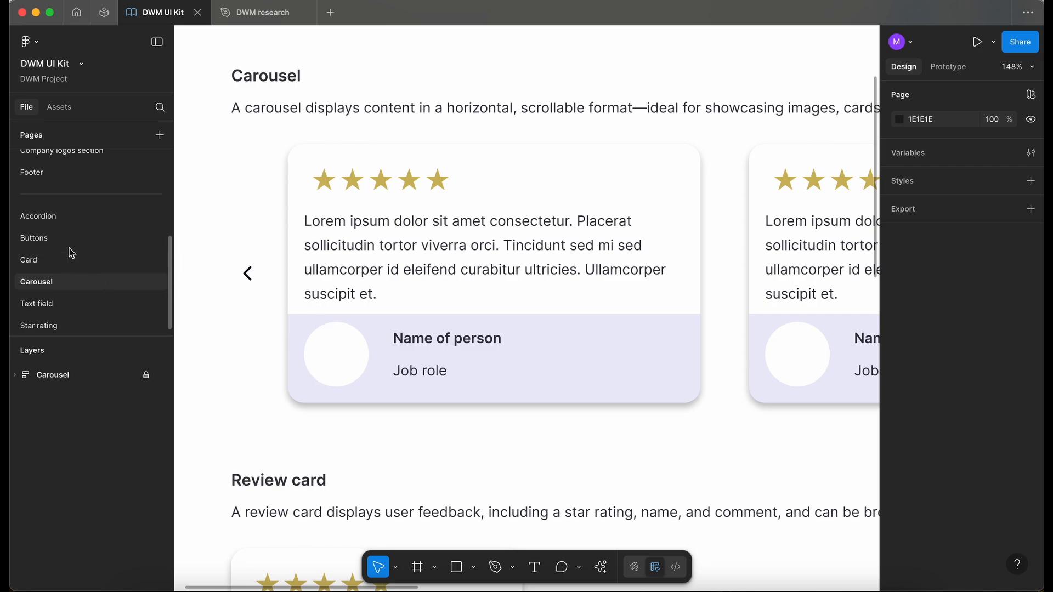
- On the Star rating page, set the horizontal padding of all StarRating variants, from No stars to Disabled, to 0
left_click(68, 325)
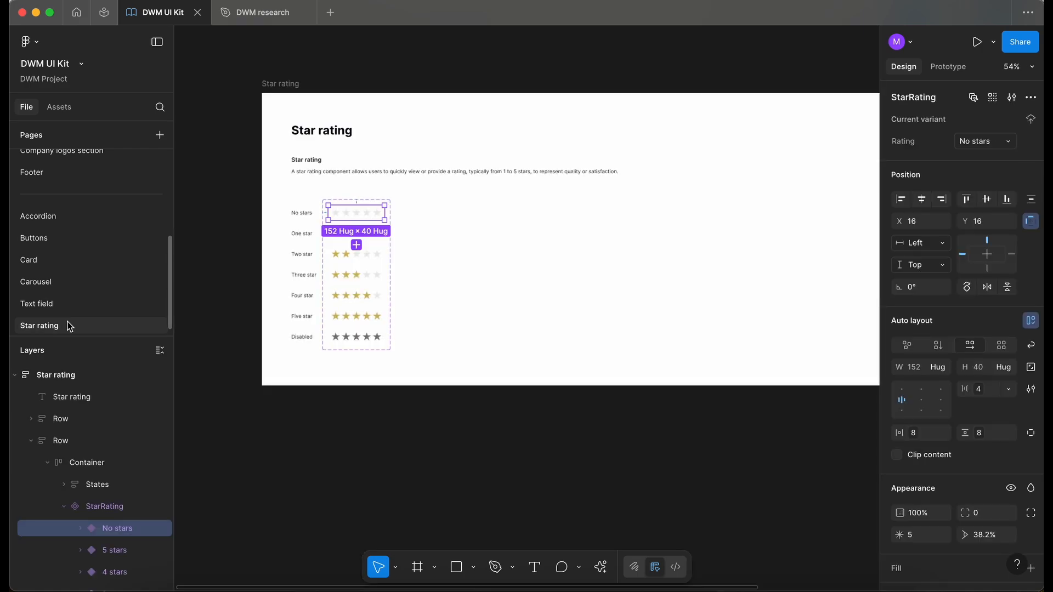
scroll(335, 201, "up", 5)
scroll(127, 474, "down", 3)
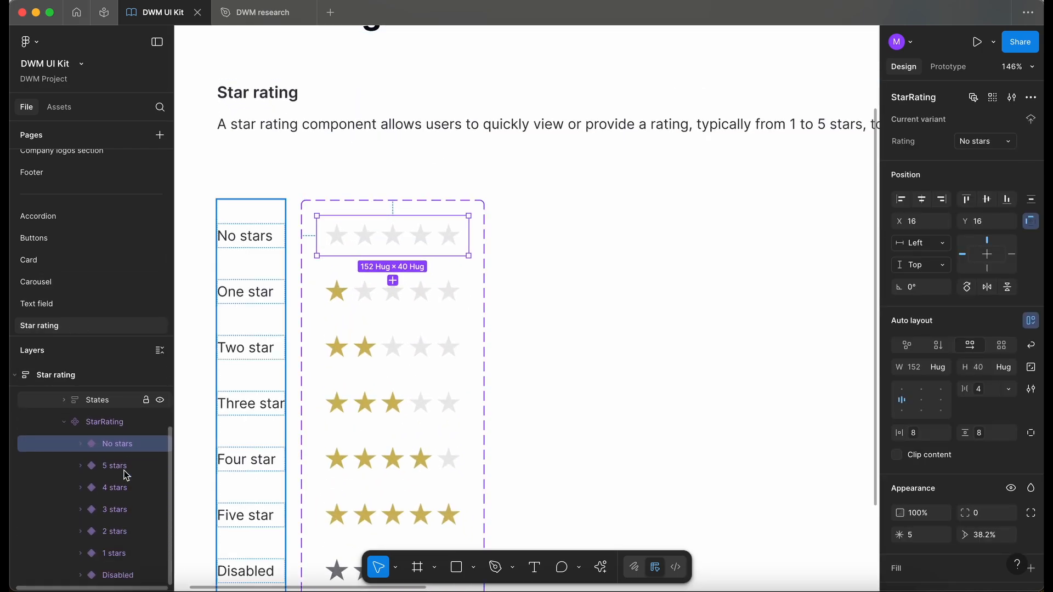
left_click(130, 575, "shift")
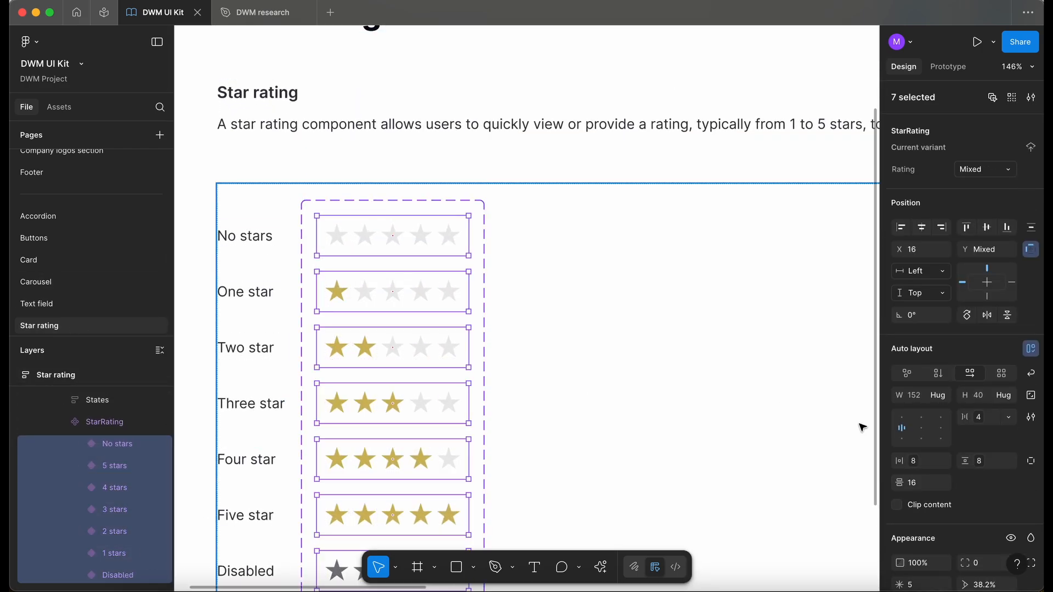
left_click(917, 466)
left_click(866, 415)
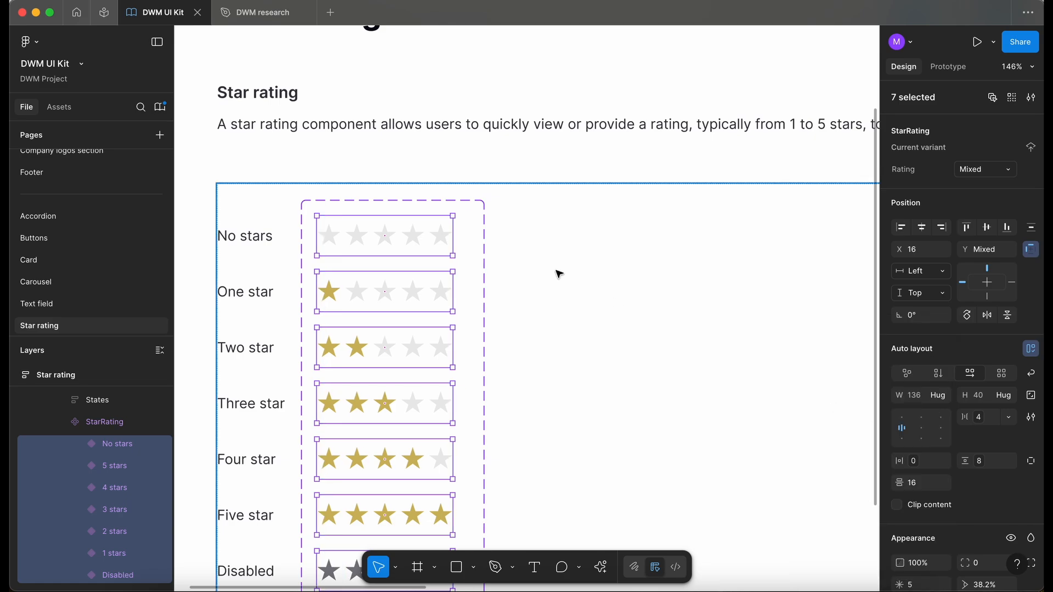
- Deselect the variants, collapse the Star rating frame's layers and lock the frame
scroll(558, 274, "down", 5)
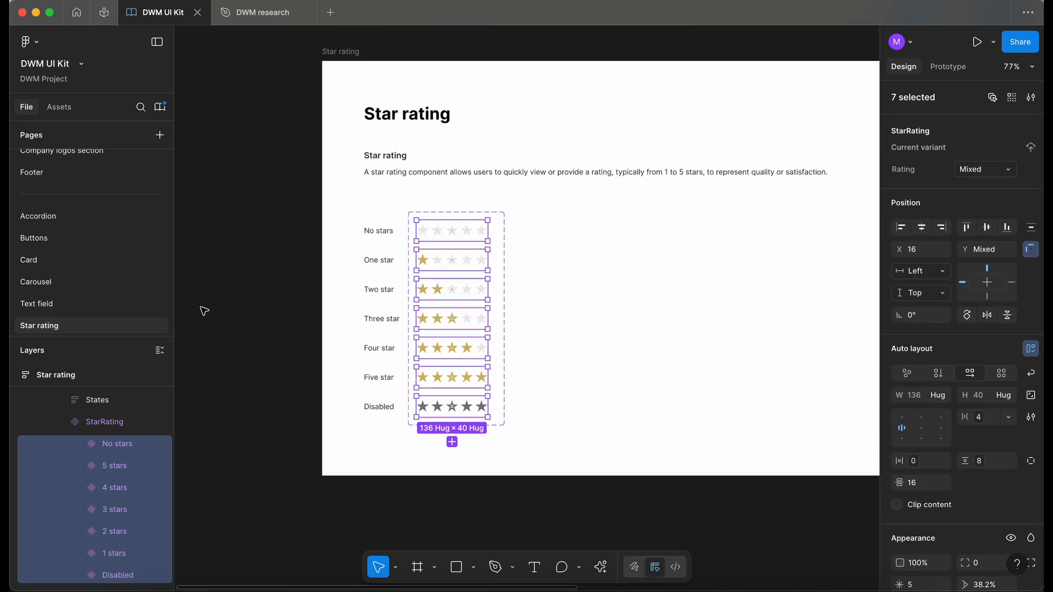
left_click(245, 322)
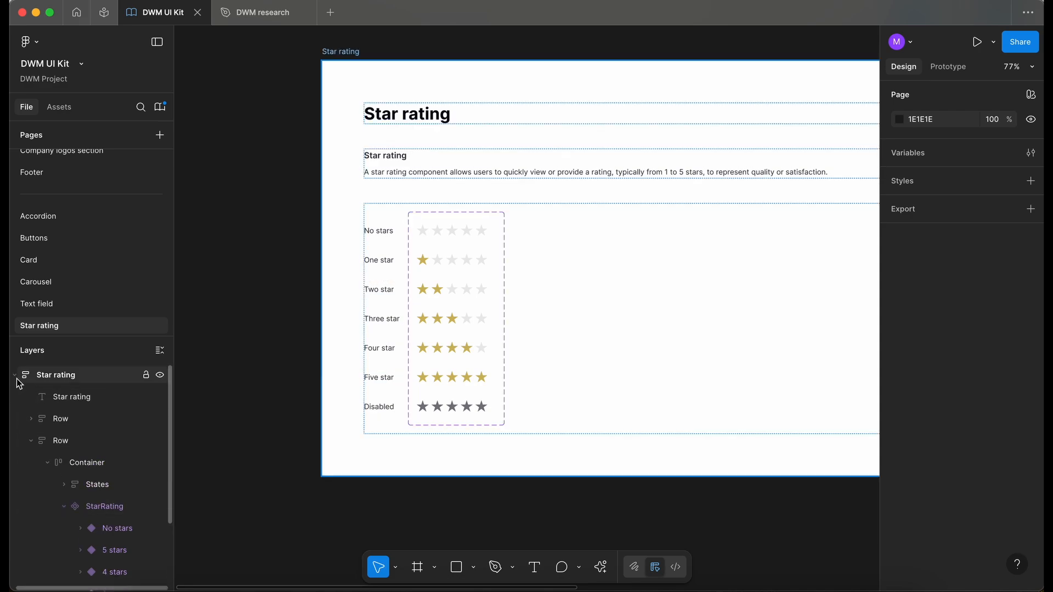
left_click(15, 375)
left_click(146, 374)
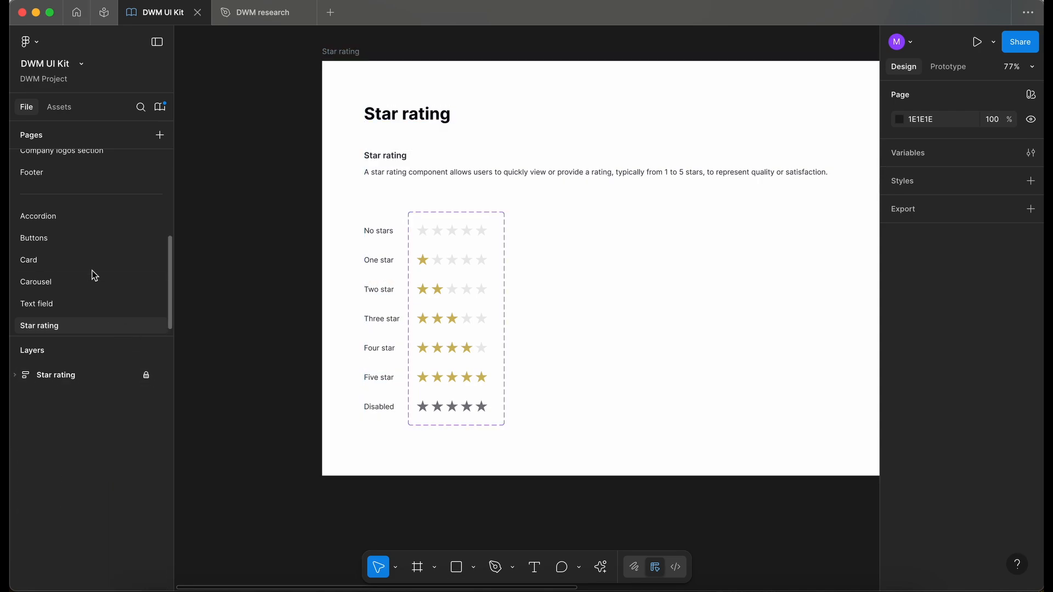
- Check the star rating's alignment in the review cards on the Carousel page and in the Card page's variants
left_click(52, 286)
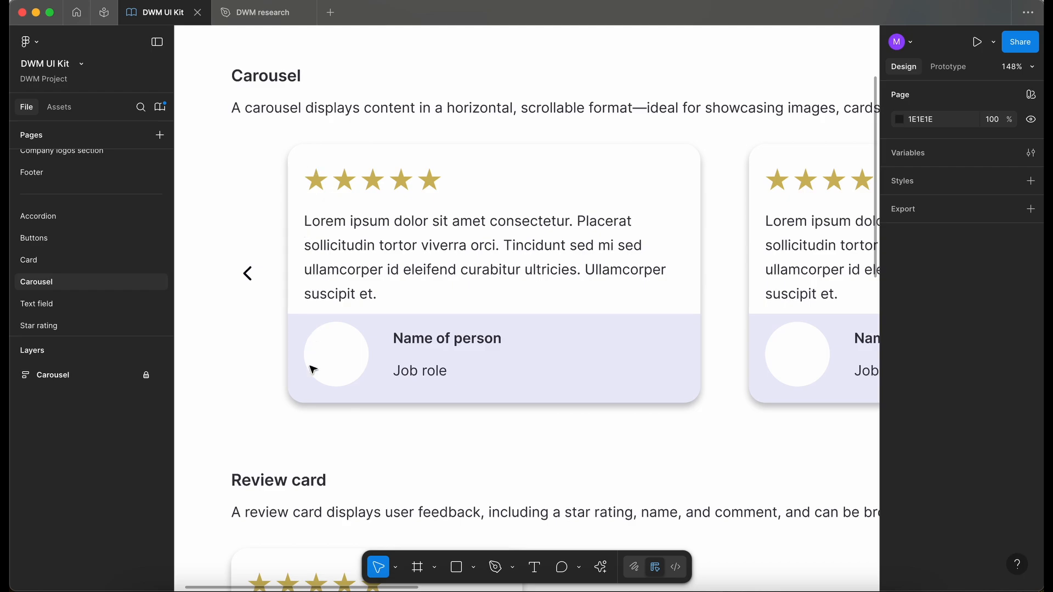
key("shift+1")
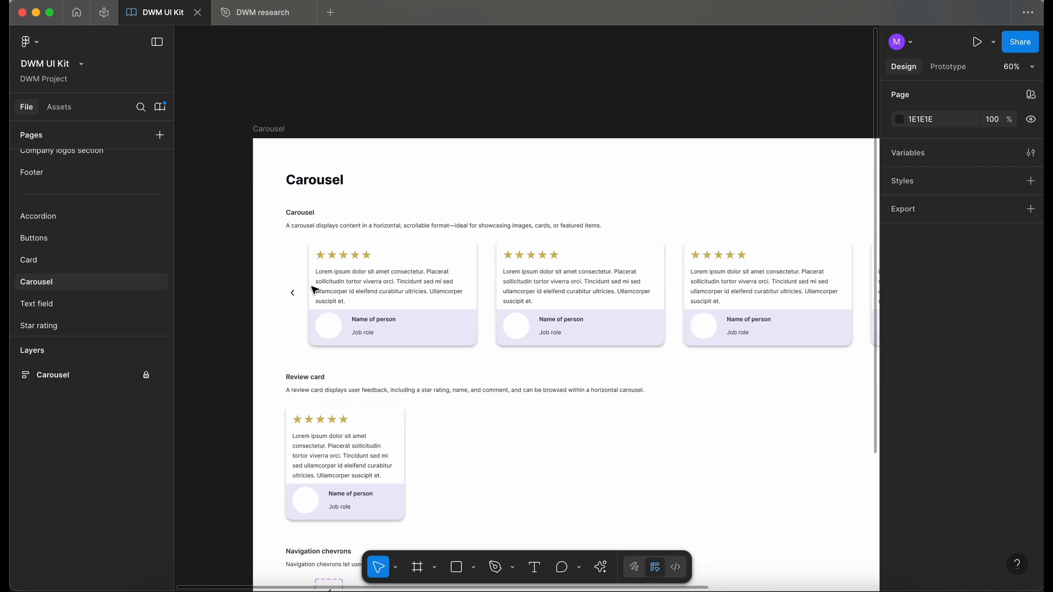
left_click(47, 267)
scroll(402, 257, "down", 5)
scroll(403, 257, "up", 7)
scroll(404, 265, "up", 3)
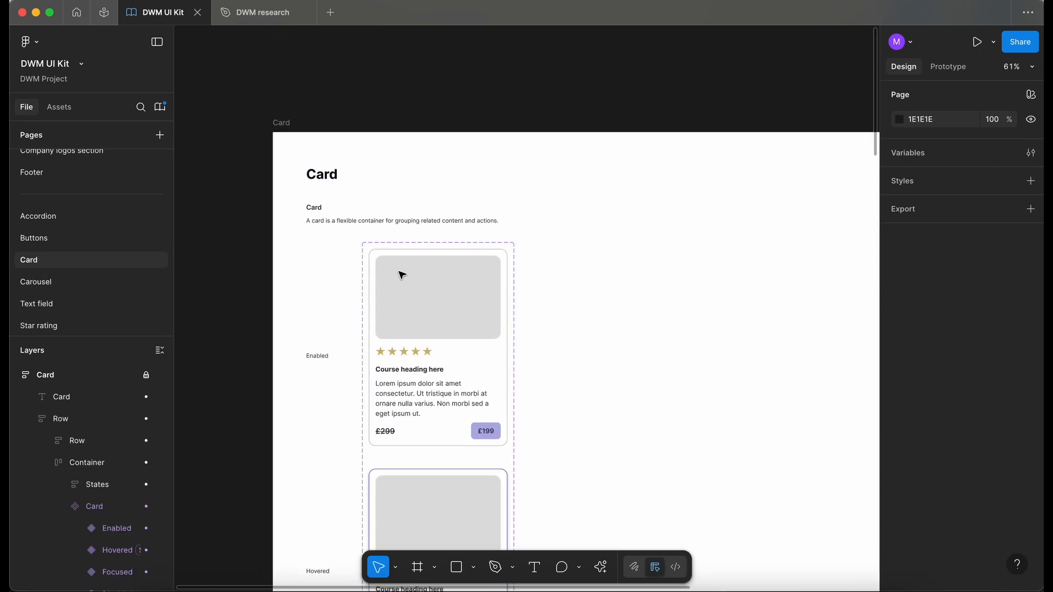
scroll(411, 430, "up", 5)
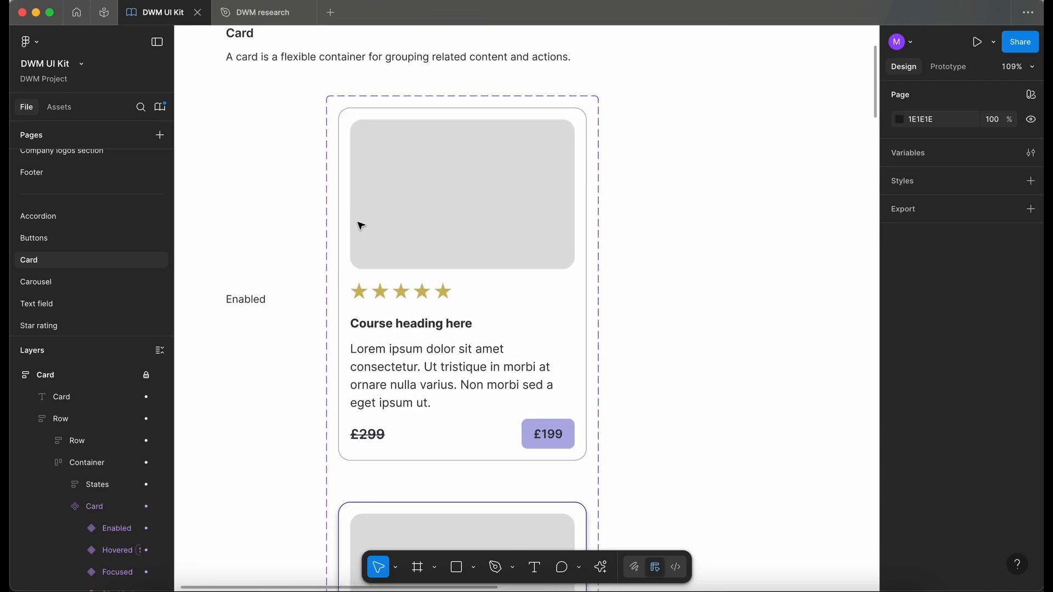
- Publish the Card, Carousel and StarRating changes to the library with the description "Updated star rating to remove horizontal padding"
left_click(50, 326)
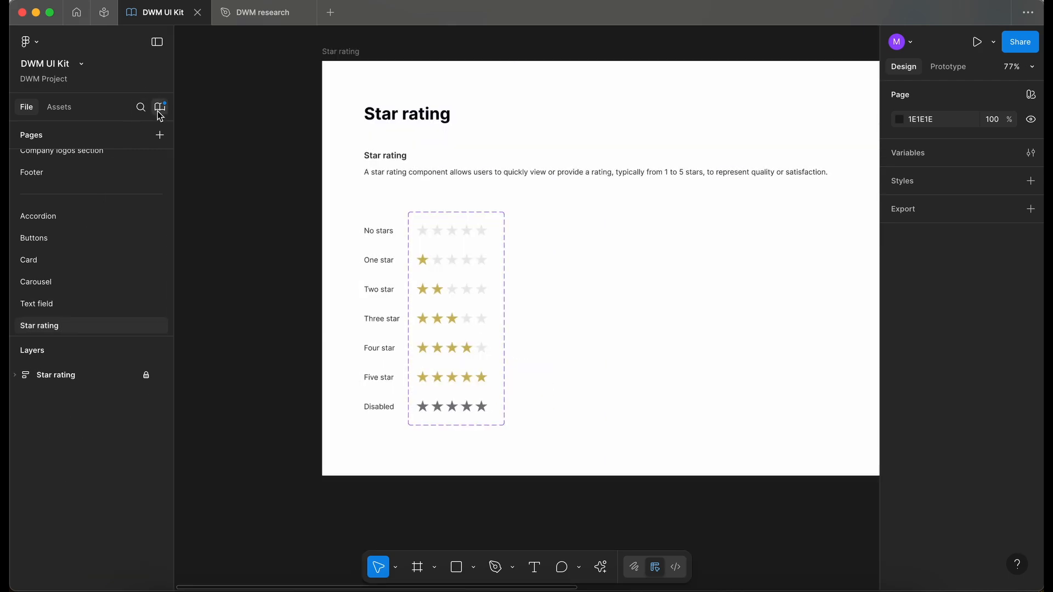
left_click(159, 107)
left_click(756, 147)
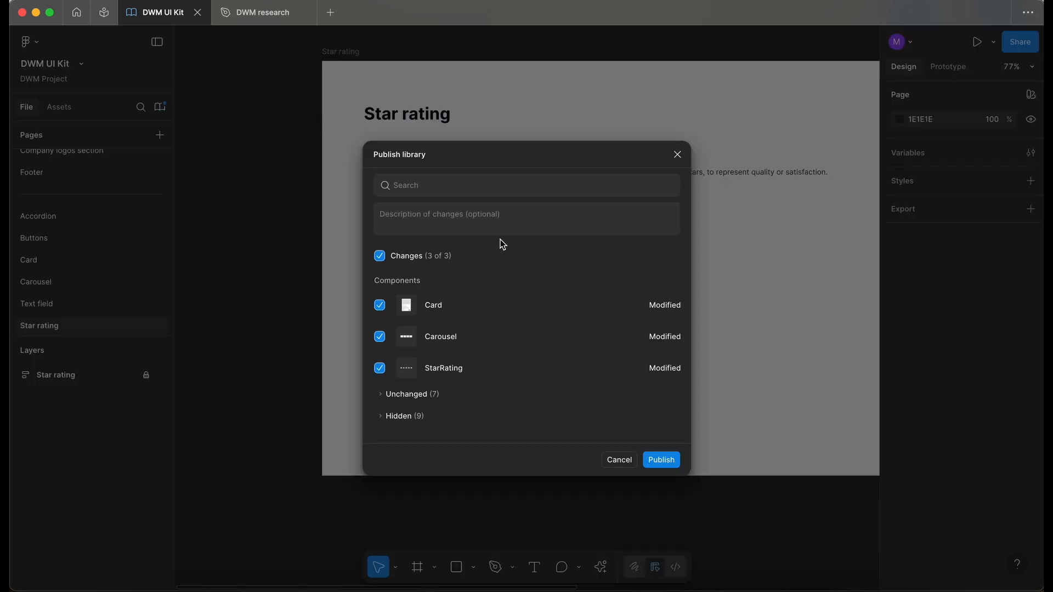
left_click(432, 220)
type("Updated star rating to remove horizontal padding")
left_click(662, 460)
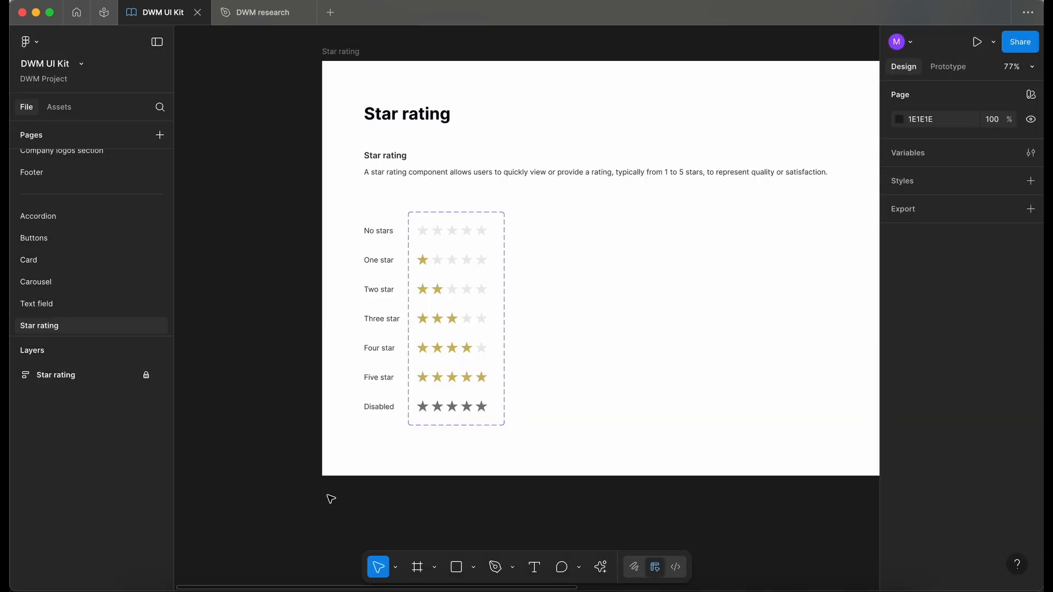
- Add a page named "Benefit cards" directly below the Accordion page
scroll(132, 278, "up", 1)
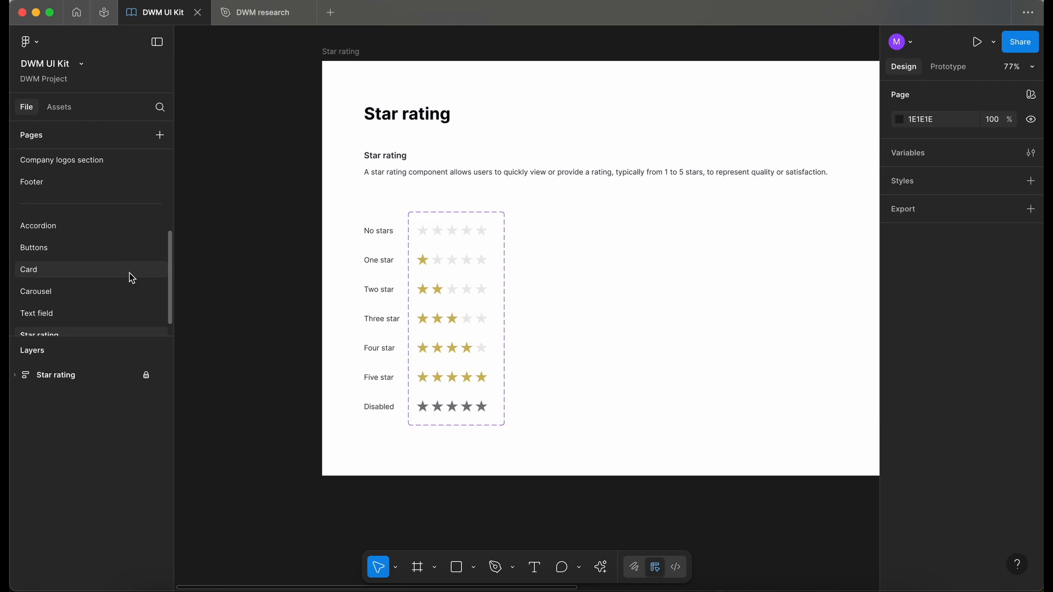
scroll(95, 218, "down", 1)
left_click(95, 218)
left_click(164, 136)
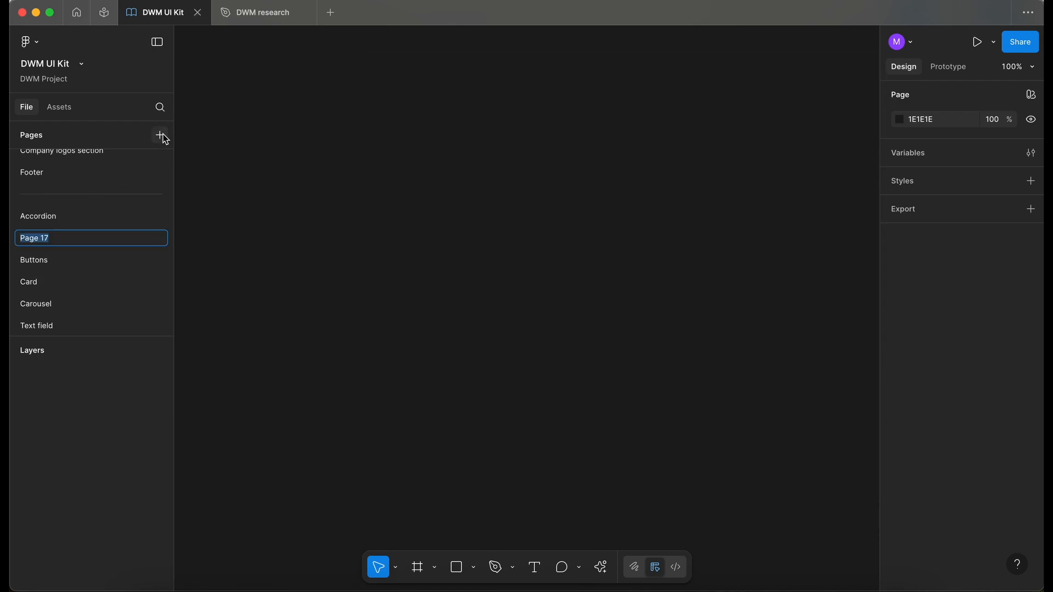
type("Benefit cards")
key("Return")
- Copy the Navigation links frame onto the Benefit cards page, unlocking the original to select it and locking it again
scroll(82, 236, "up", 5)
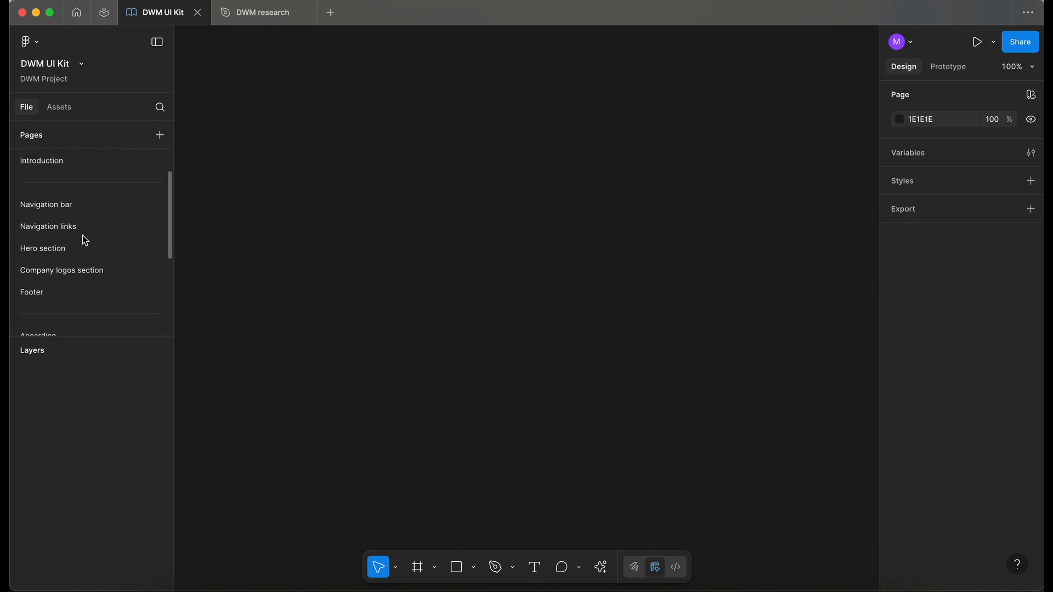
left_click(87, 225)
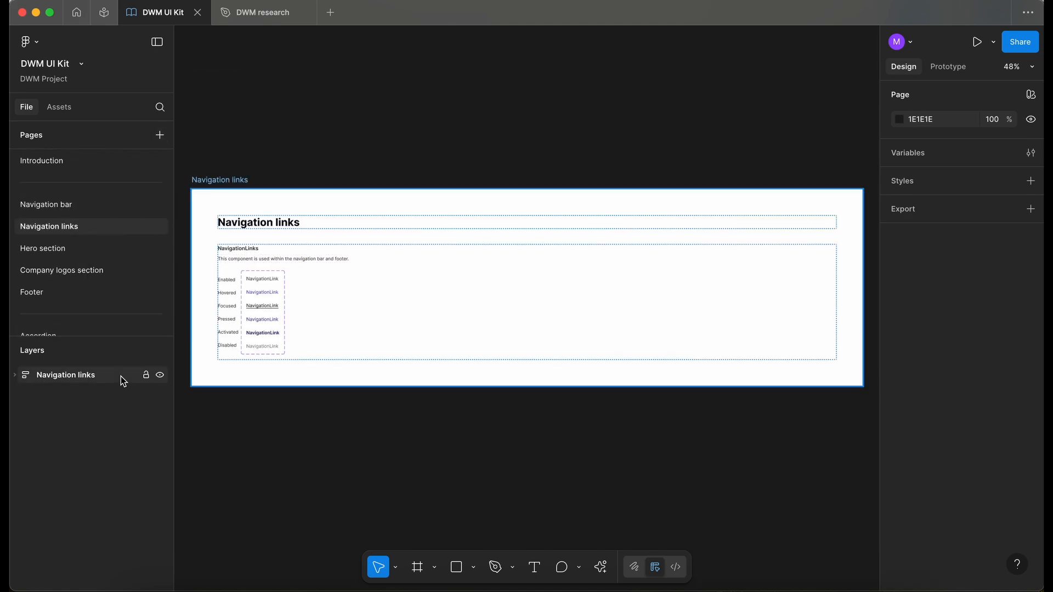
left_click(146, 375)
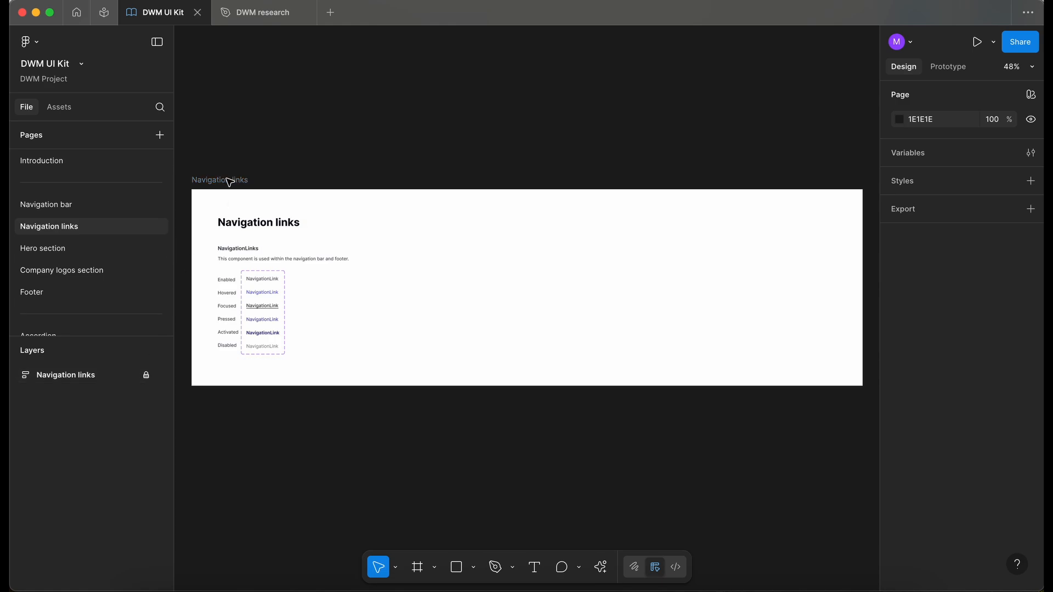
left_click(146, 375)
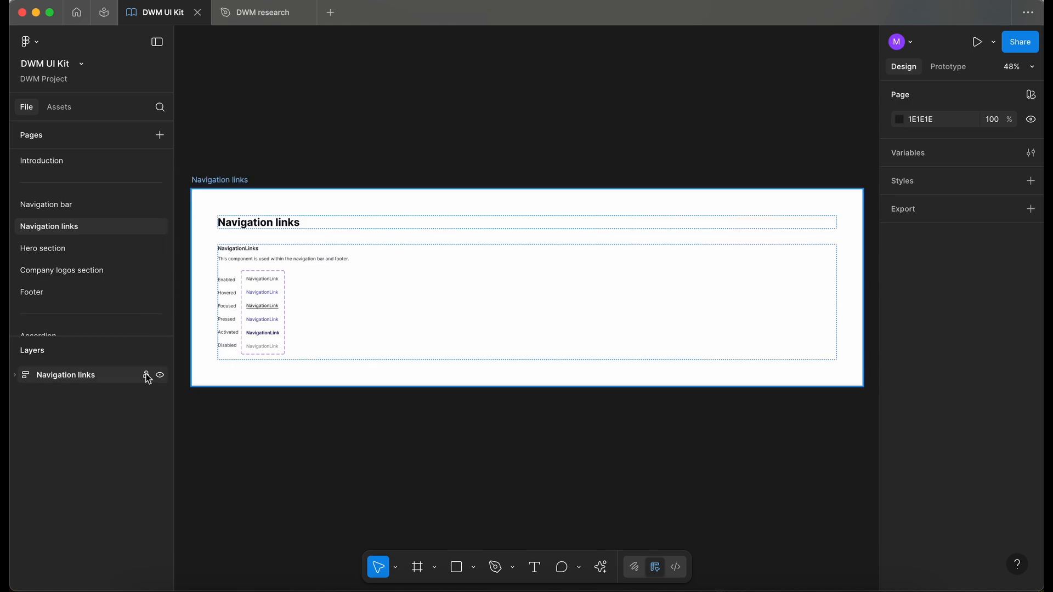
left_click(215, 181)
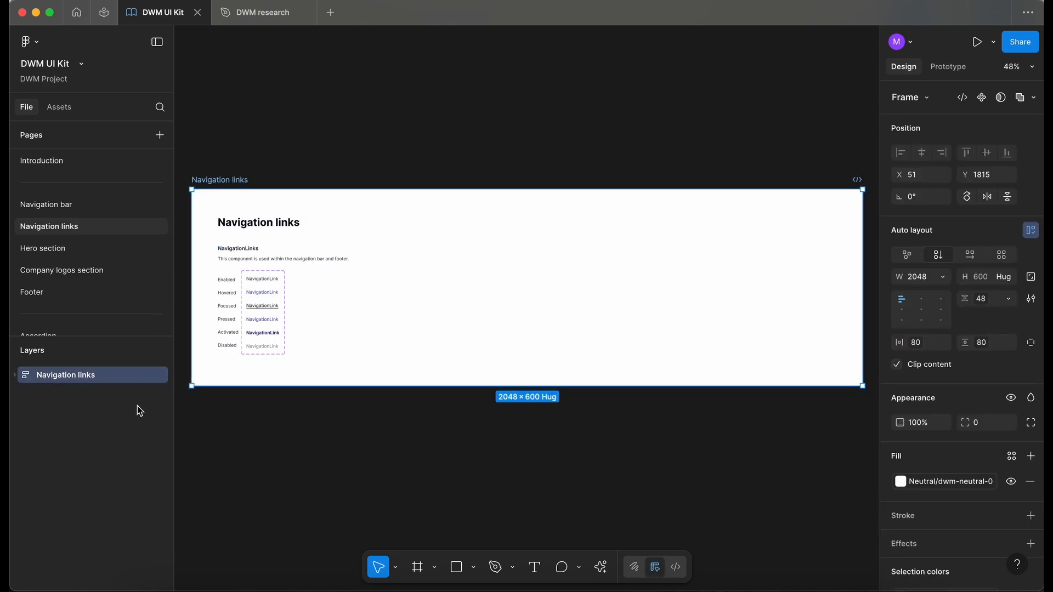
left_click(146, 375)
scroll(90, 219, "down", 4)
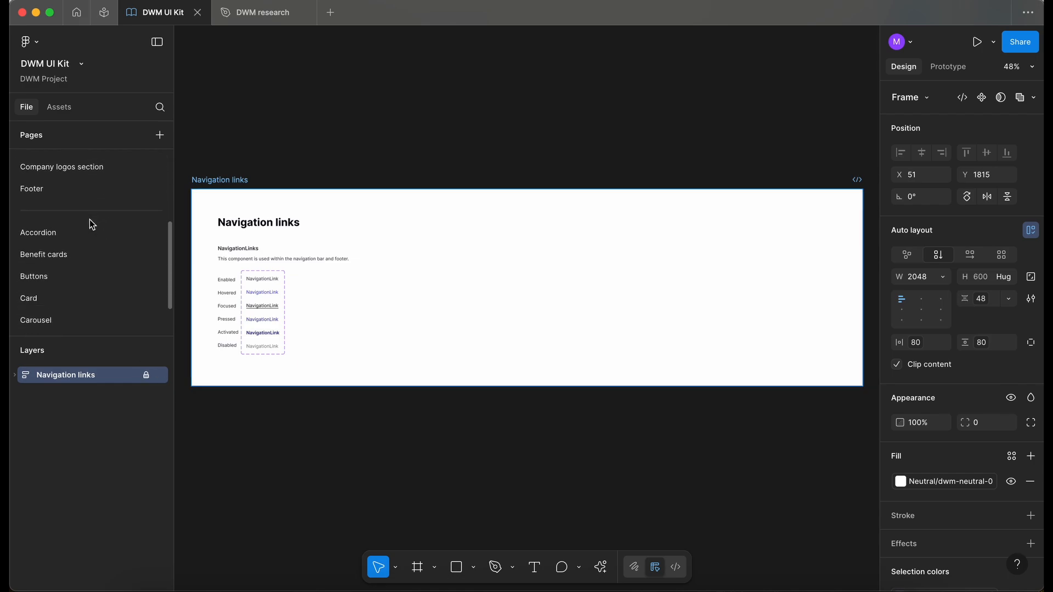
left_click(76, 253)
key("ctrl+v")
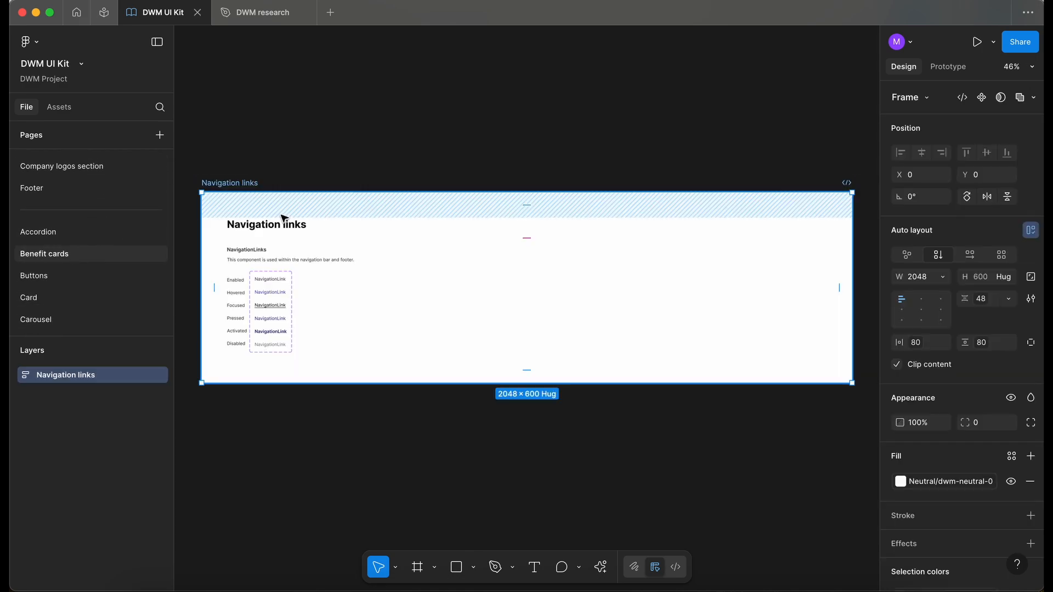
- Delete the NavigationLink component set and the States labels from the copied frame's container
scroll(251, 219, "left", 2)
scroll(250, 219, "up", 3)
left_click(347, 290, "super")
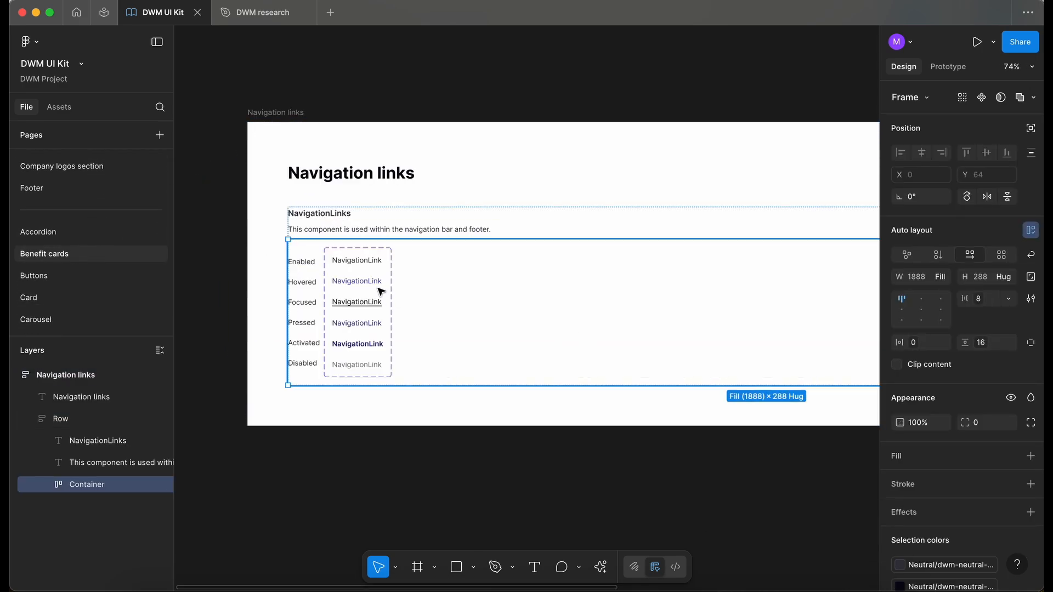
key("Delete")
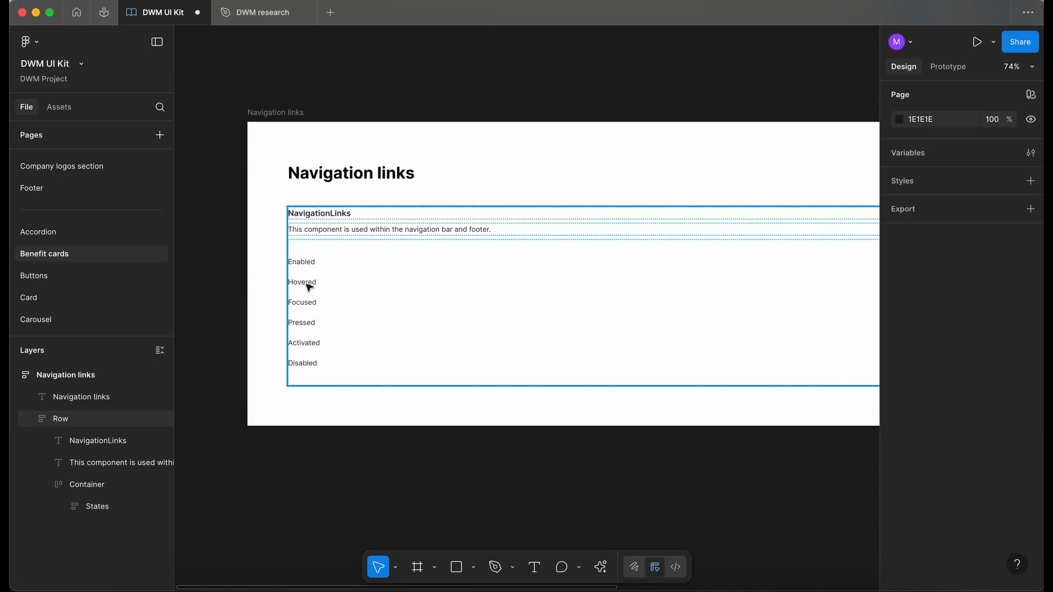
left_click(308, 287)
left_click(309, 286)
key("Delete")
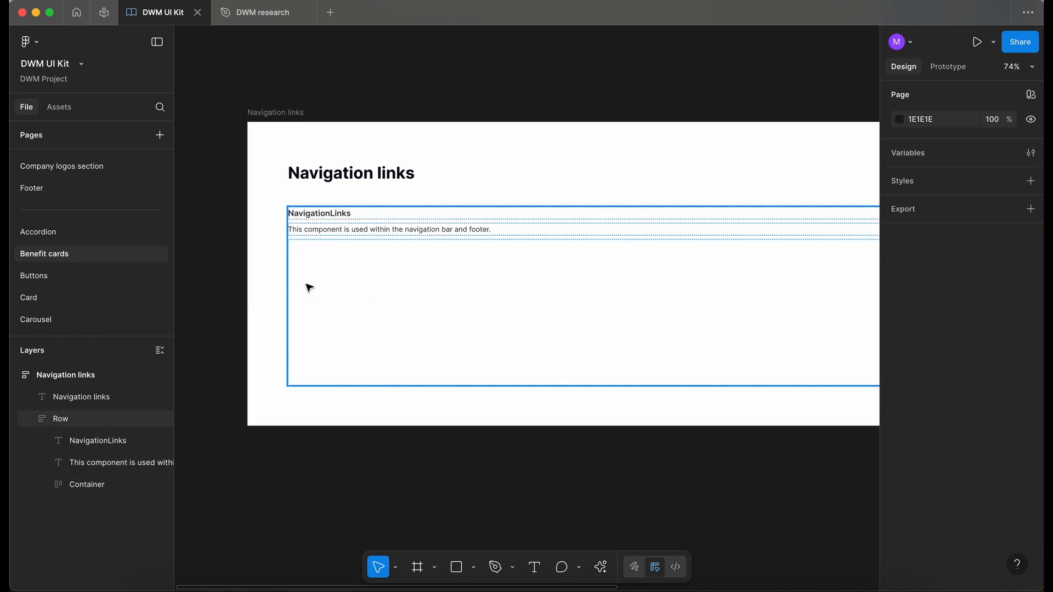
- Change the copied frame's name and both headings to "Benefit cards" and its description to "Display key information in portrait or landscape layouts."
left_click(275, 118)
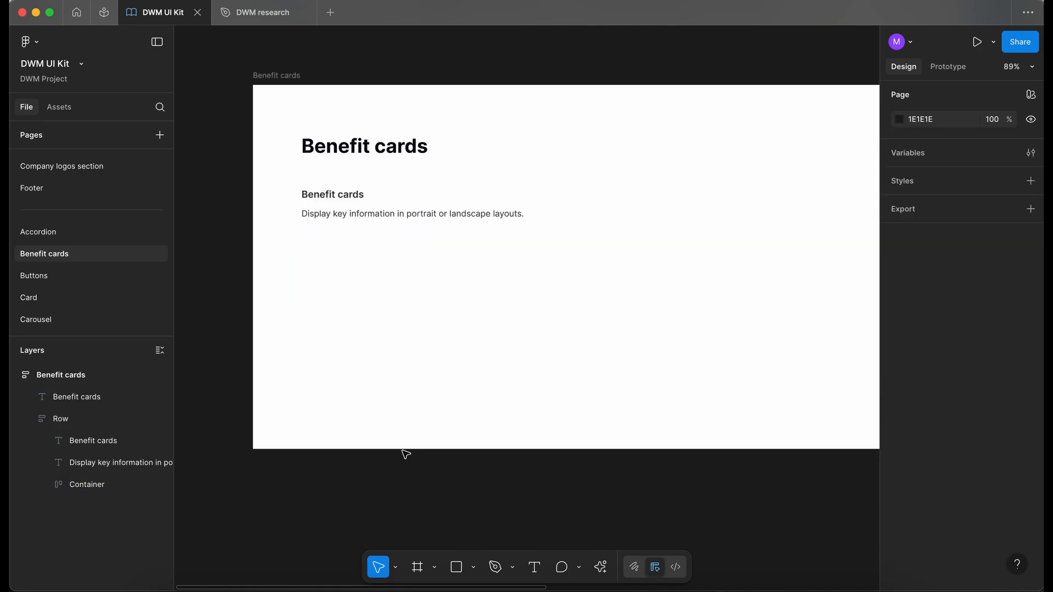
- Copy the four "Why choose us?" benefit cards from the DWM research file into the empty canvas area beside the Benefit cards frame
scroll(471, 492, "down", 2)
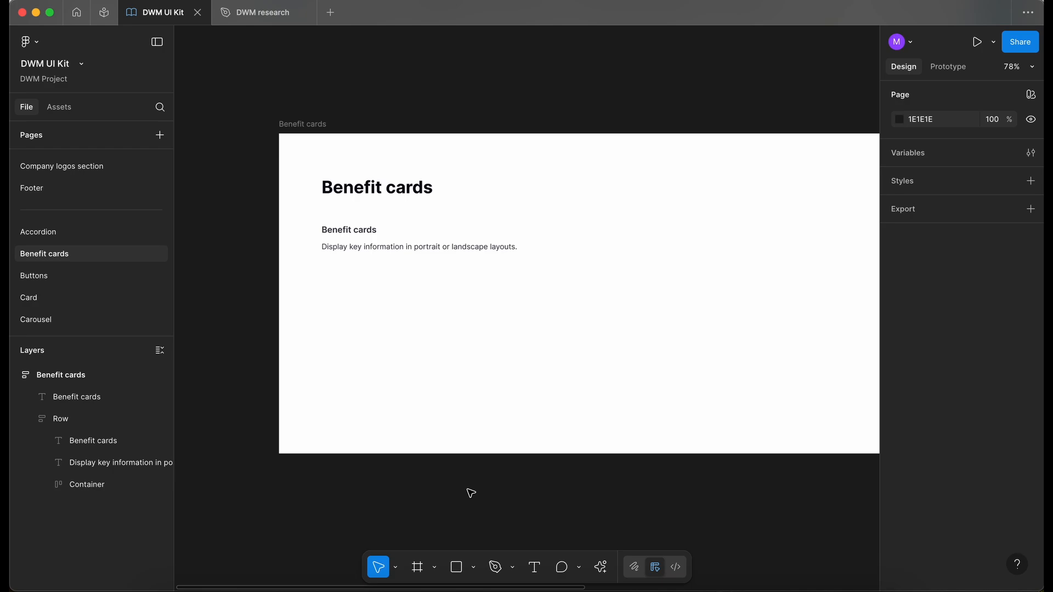
scroll(471, 492, "down", 5)
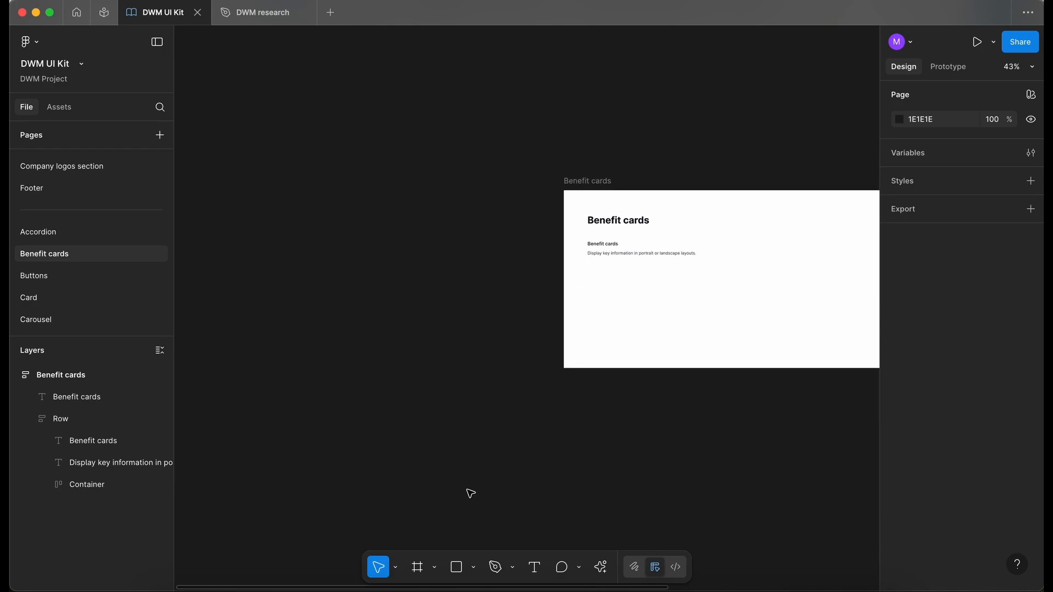
left_click(260, 21)
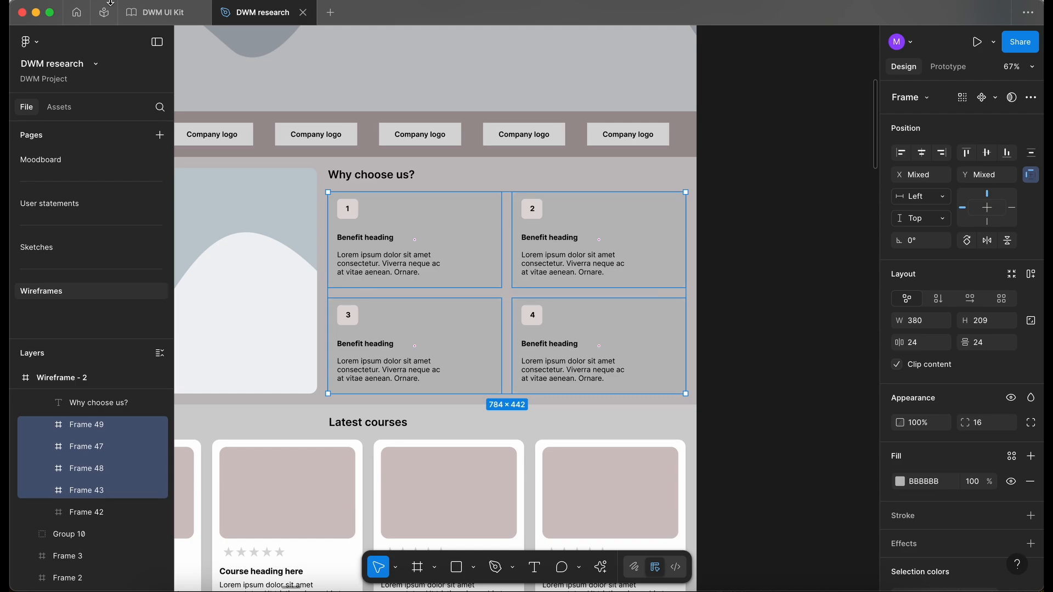
left_click(163, 12)
scroll(490, 225, "left", 5)
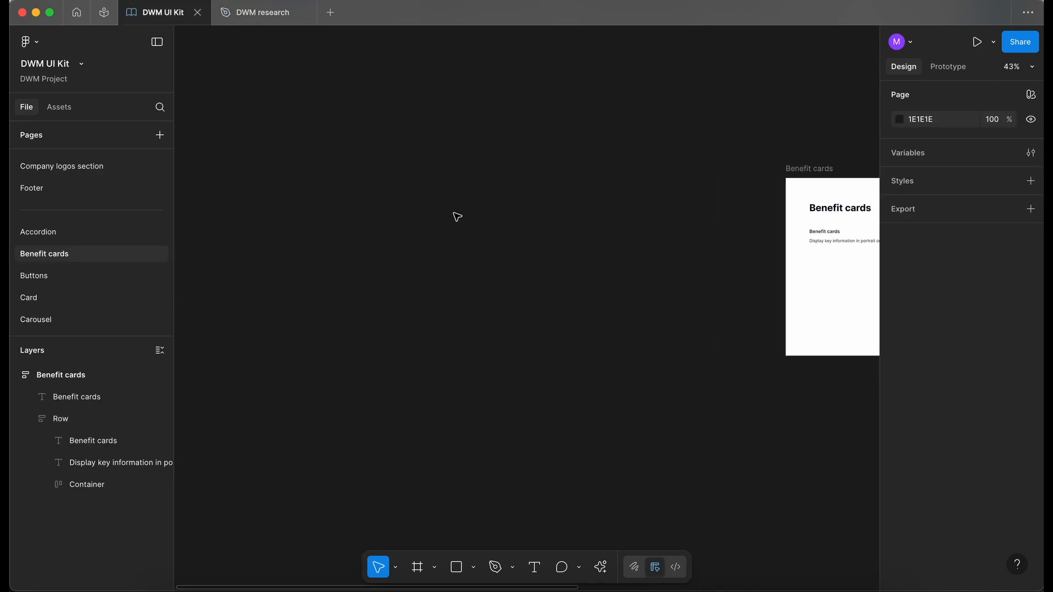
key("cmd+v")
left_click_drag(447, 244, 302, 197)
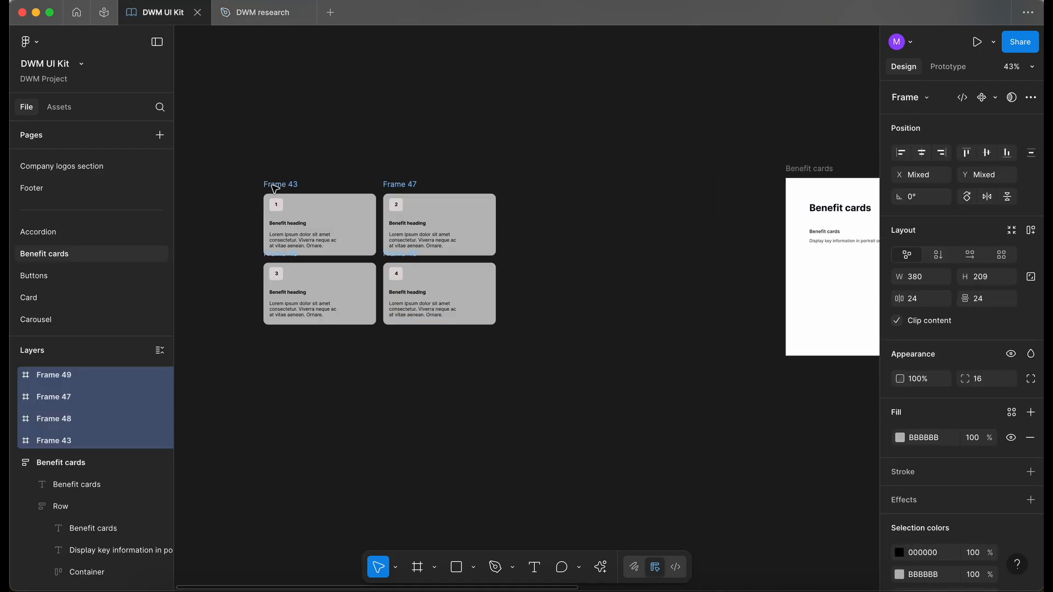
- Draw a frame of about 1857 × 1481 around the four pasted cards and name it "Testing"
key("f")
left_click_drag(209, 104, 759, 543)
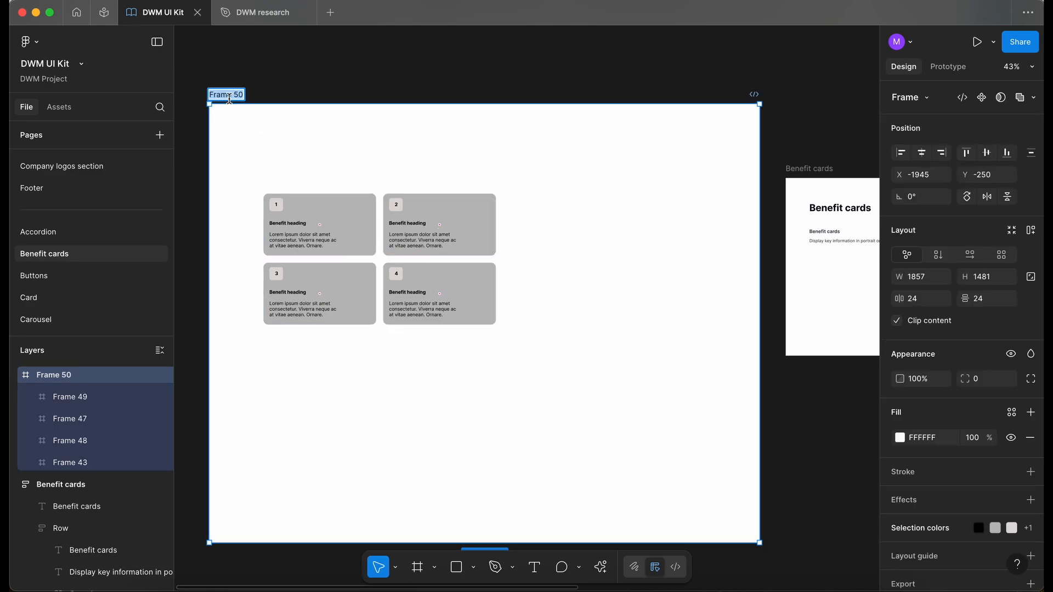
- Copy all six landscape cards from the Benefits section of Wireframe - 4 in DWM research into the Testing frame, below the portrait cards
left_click(263, 12)
scroll(622, 260, "right", 15)
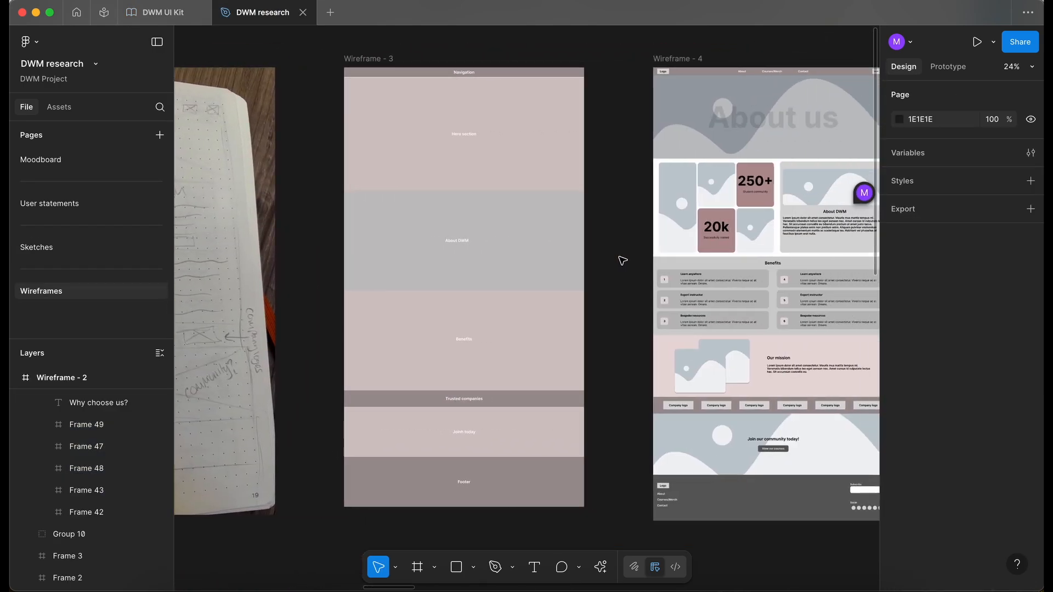
scroll(622, 261, "up", 5)
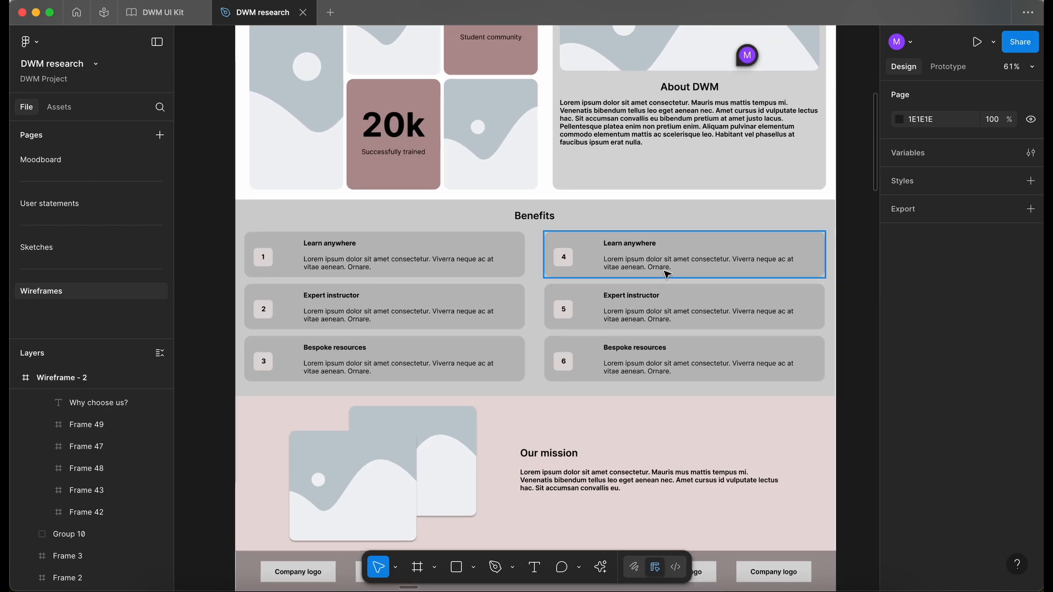
left_click(515, 260)
left_click(516, 305, "shift")
left_click(515, 357, "shift")
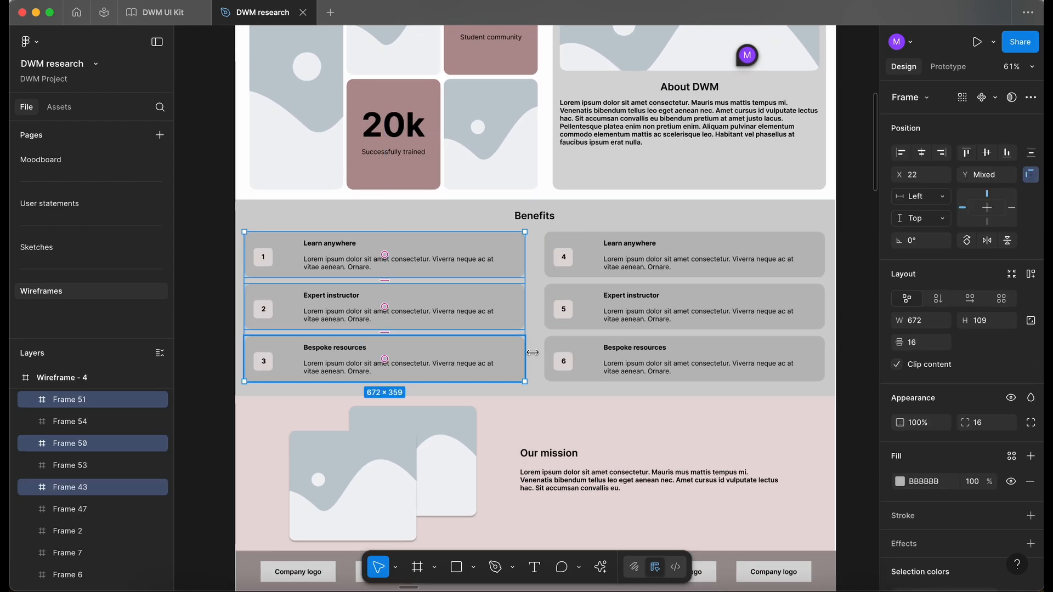
left_click(587, 356, "shift")
left_click(583, 305, "shift")
left_click(583, 257, "shift")
key("ctrl+shift+Tab")
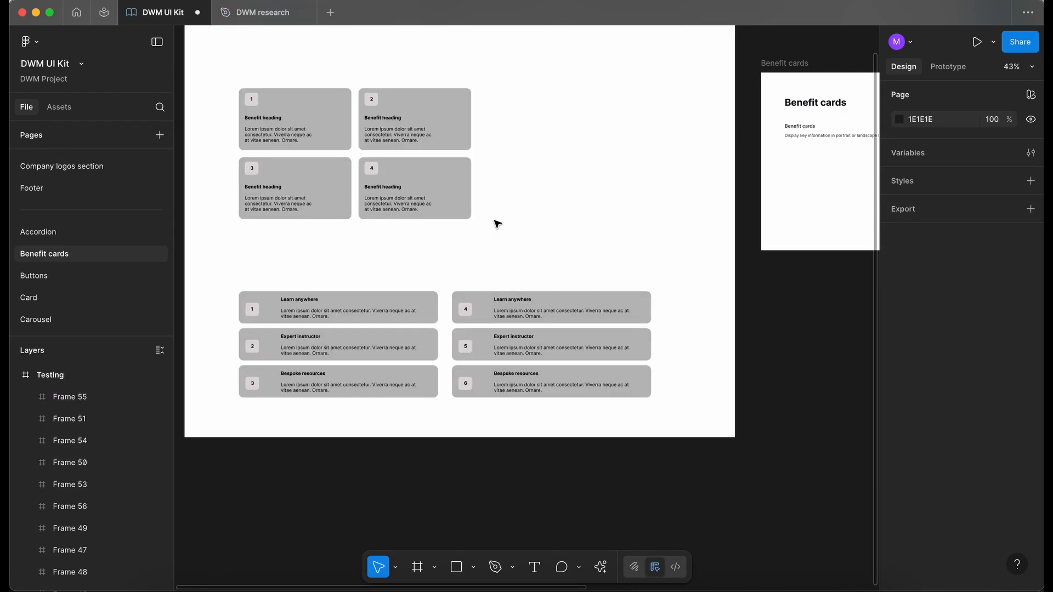
- Check the remaining wireframes in DWM research for other benefit card layouts, then return to the DWM UI Kit file
left_click(258, 12)
scroll(635, 227, "down", 5)
scroll(686, 277, "right", 10)
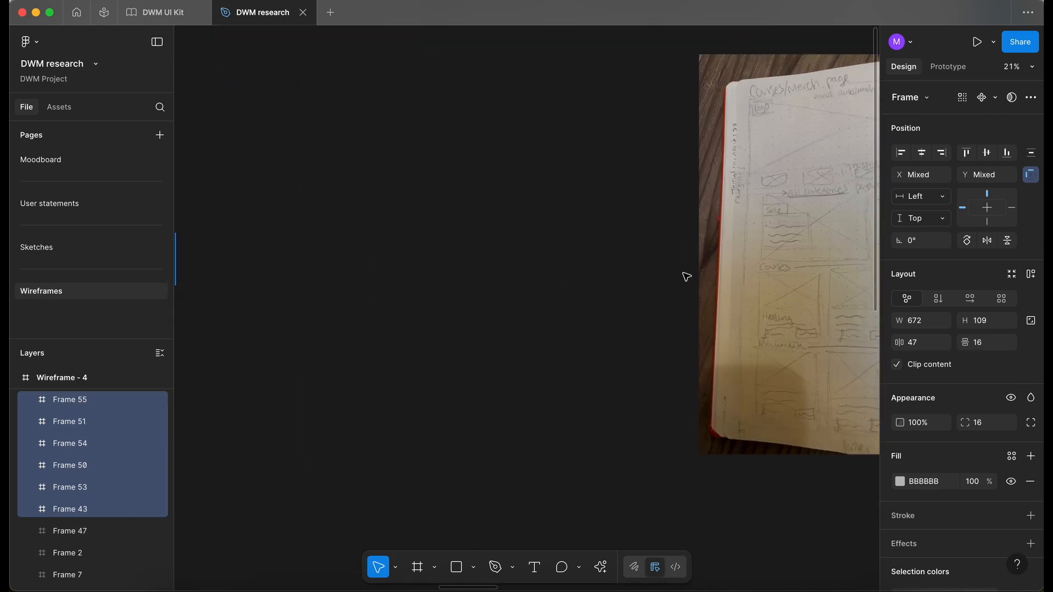
scroll(686, 277, "right", 15)
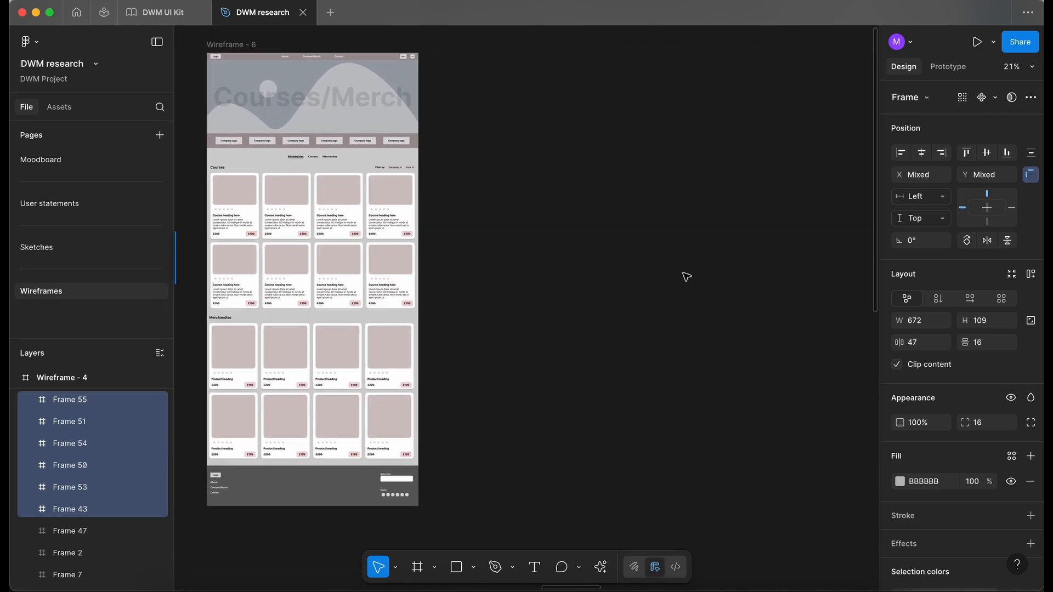
scroll(686, 277, "right", 15)
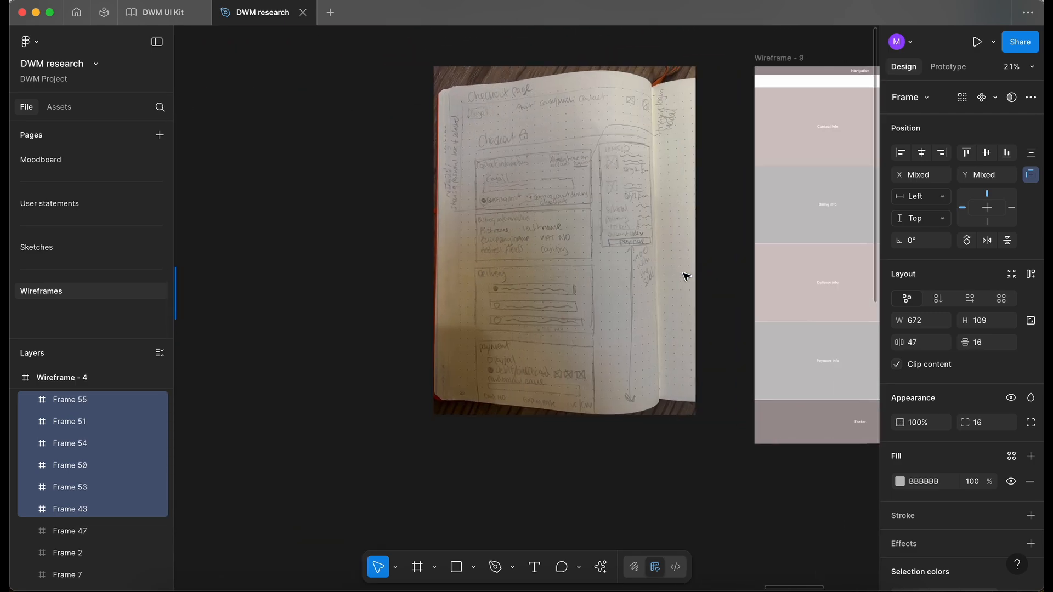
scroll(686, 277, "right", 3)
scroll(686, 277, "up", 3)
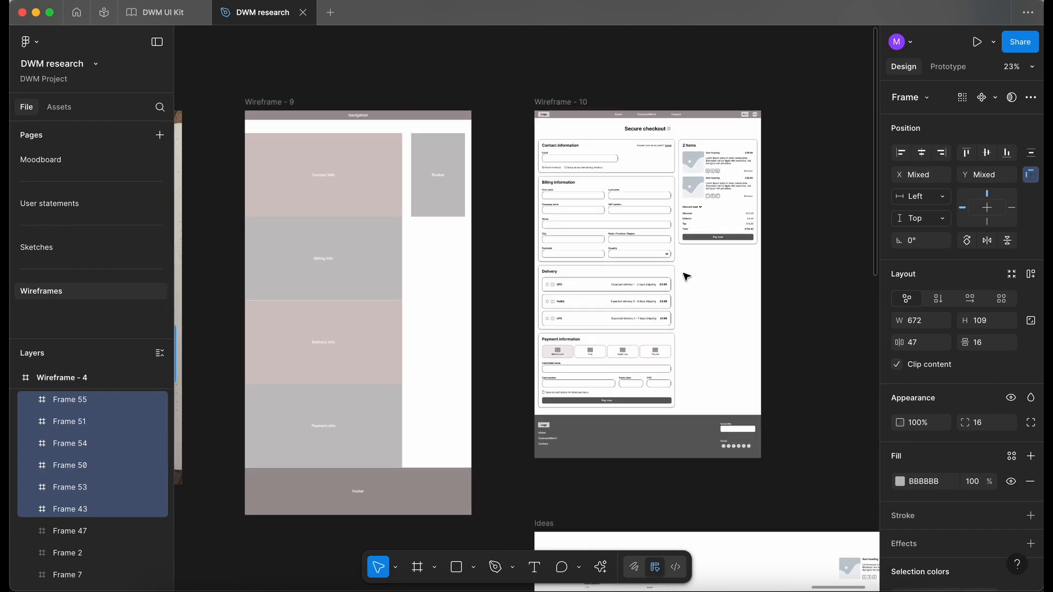
key("ctrl+shift+Tab")
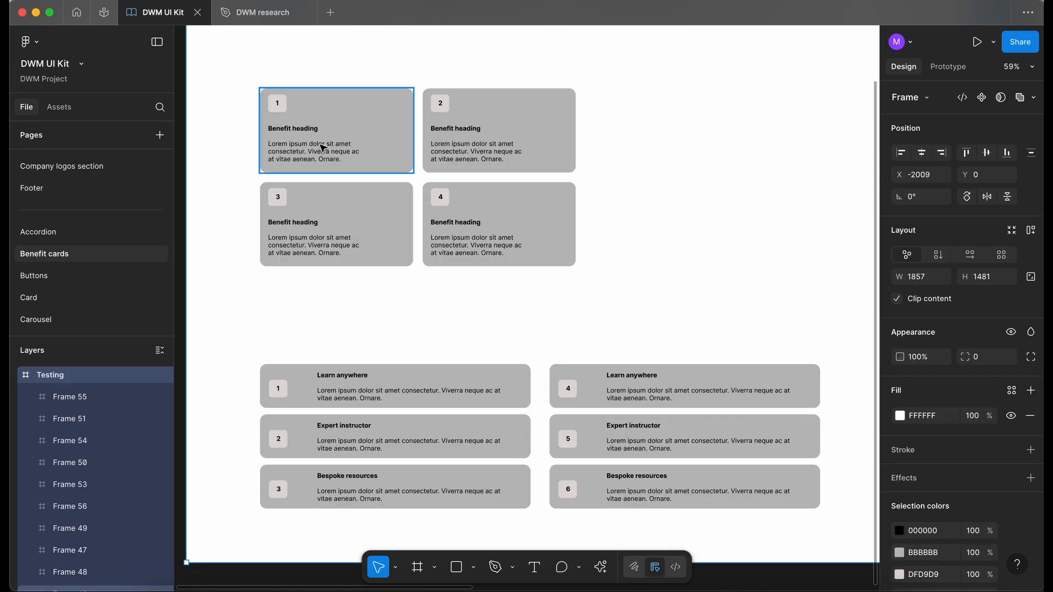
- Examine how the number badge, heading and body text are arranged in the portrait and landscape cards of the Testing frame
scroll(288, 131, "up", 3)
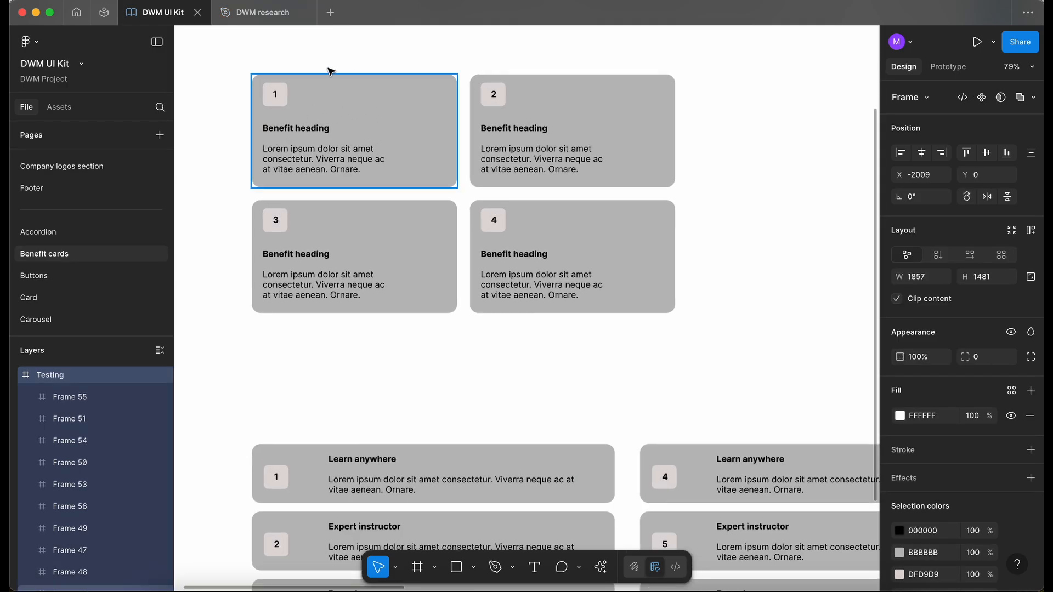
left_click(327, 145)
left_click(576, 137)
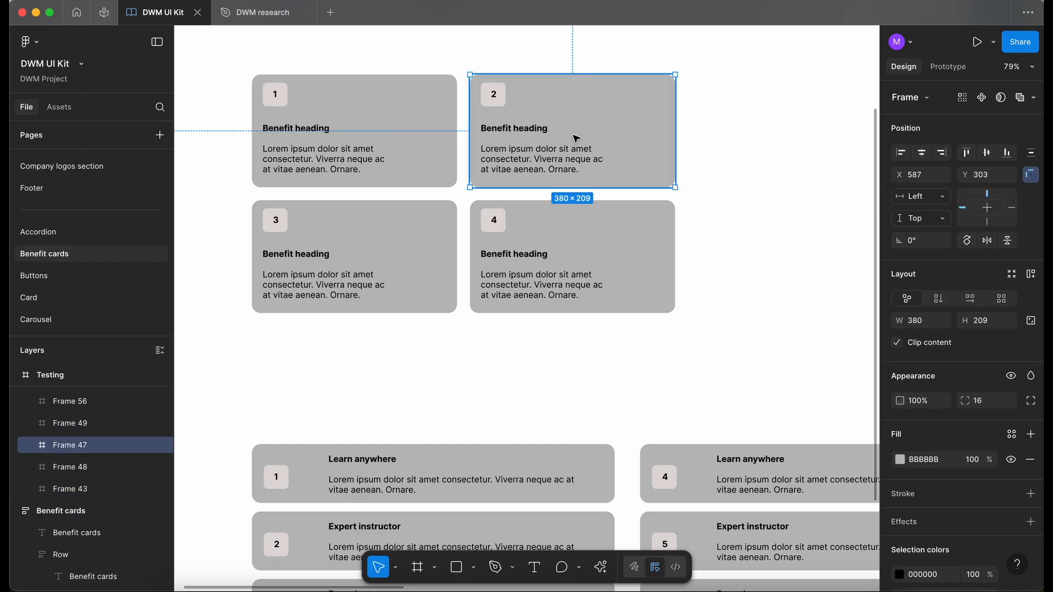
scroll(260, 75, "up", 3)
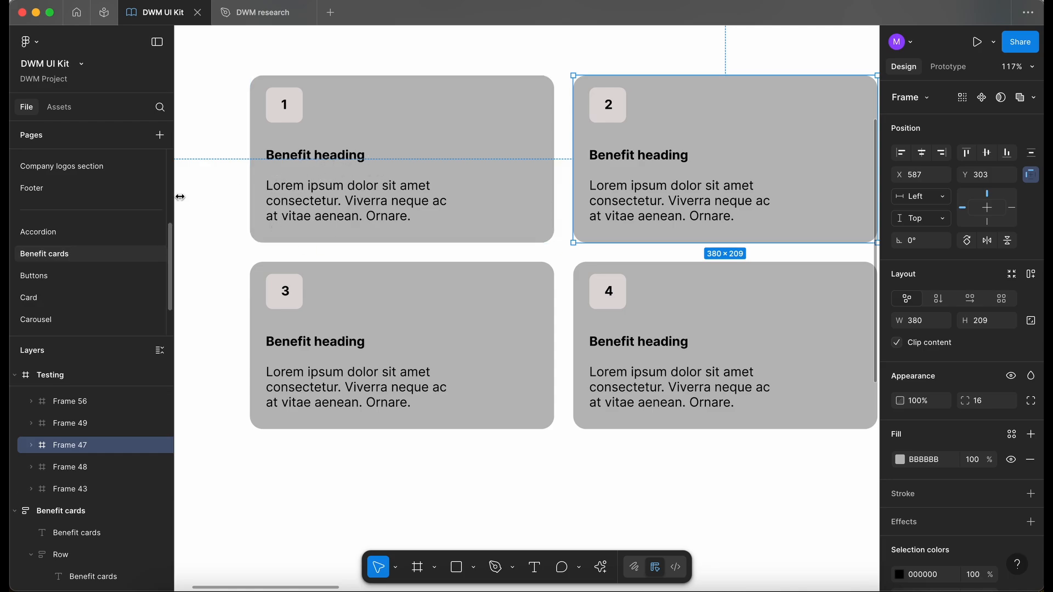
scroll(198, 204, "up", 2)
scroll(198, 204, "left", 2)
left_click(226, 262)
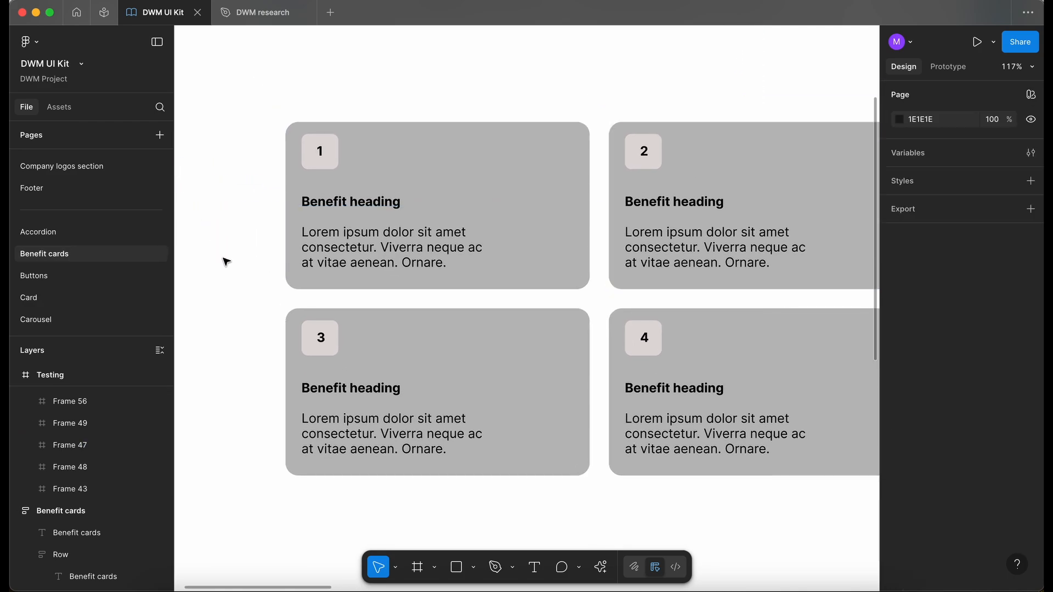
scroll(242, 241, "down", 10)
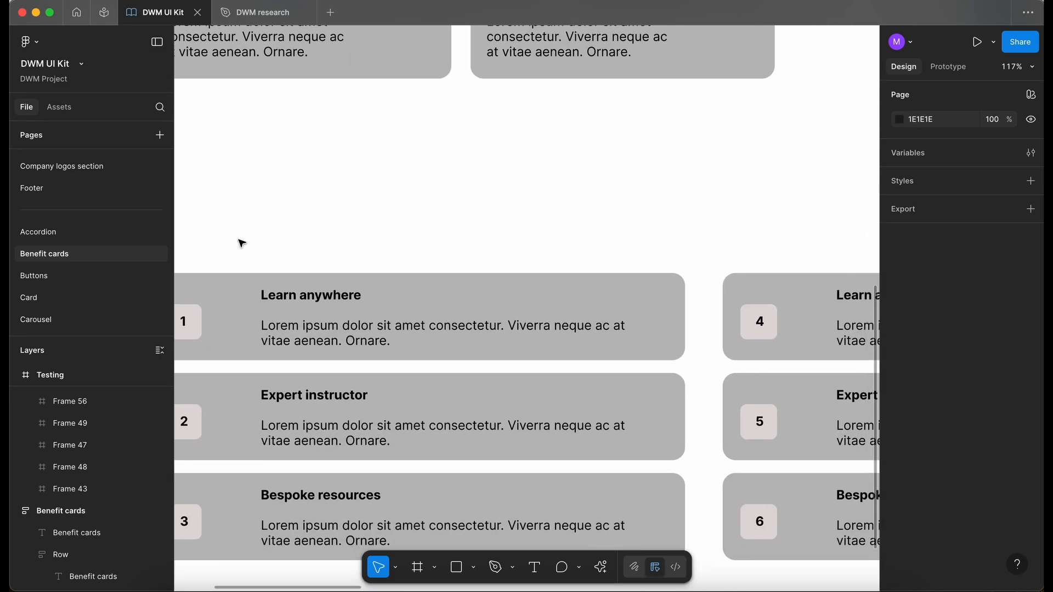
scroll(241, 242, "left", 2)
left_click(274, 258)
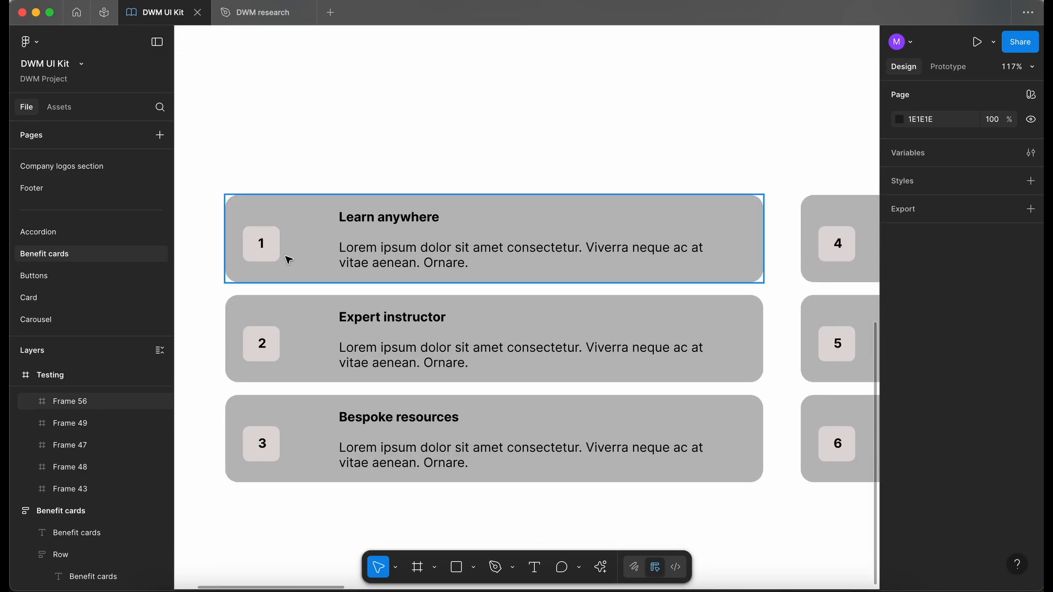
scroll(289, 260, "down", 5)
scroll(221, 247, "up", 3)
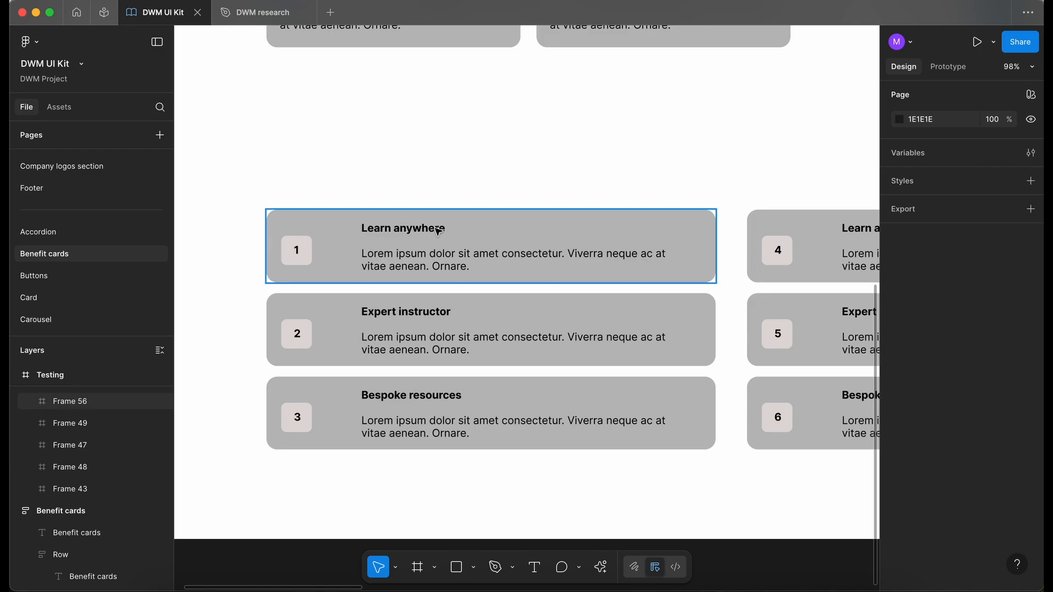
scroll(446, 252, "up", 1)
scroll(445, 252, "right", 2)
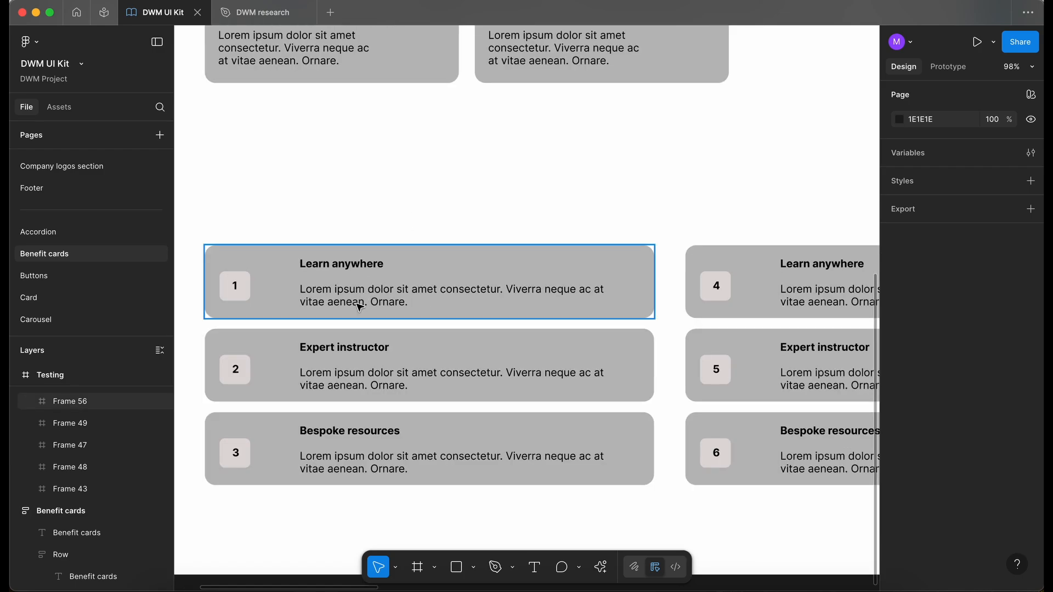
left_click(409, 237)
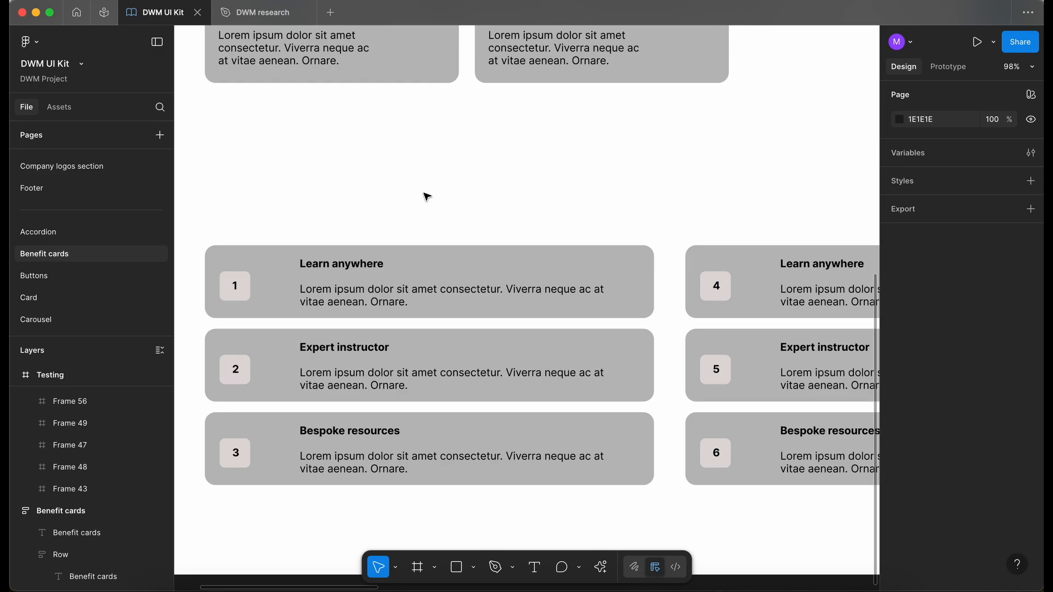
- Delete landscape cards 2 to 6 from the Testing frame, keeping only the first "Learn anywhere" card
scroll(427, 196, "down", 5)
key("ctrl+a")
left_click(581, 492)
left_click_drag(597, 473, 501, 289)
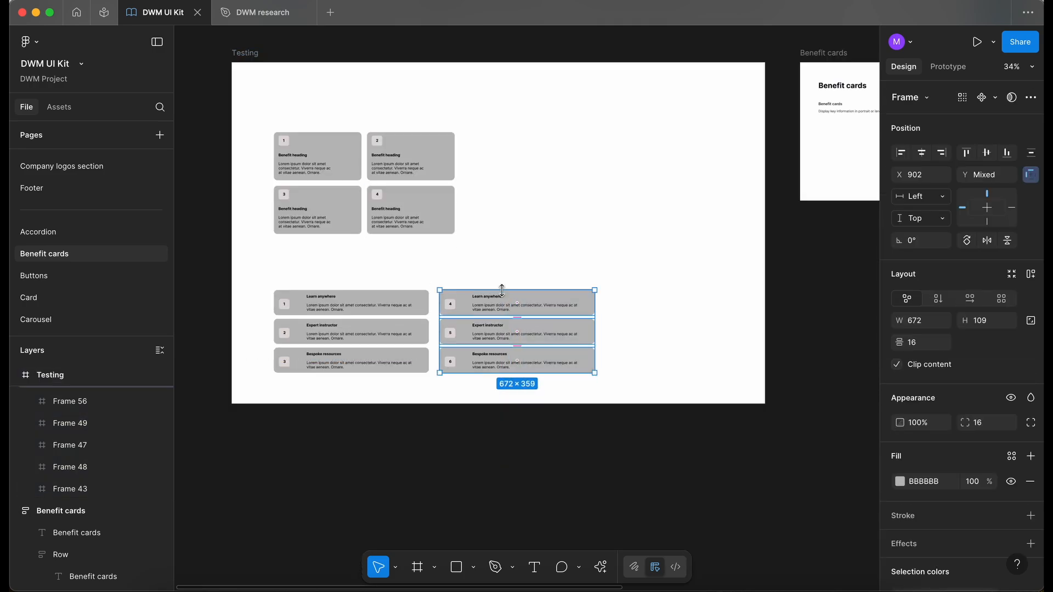
key("Delete")
left_click_drag(361, 465, 259, 335)
key("Delete")
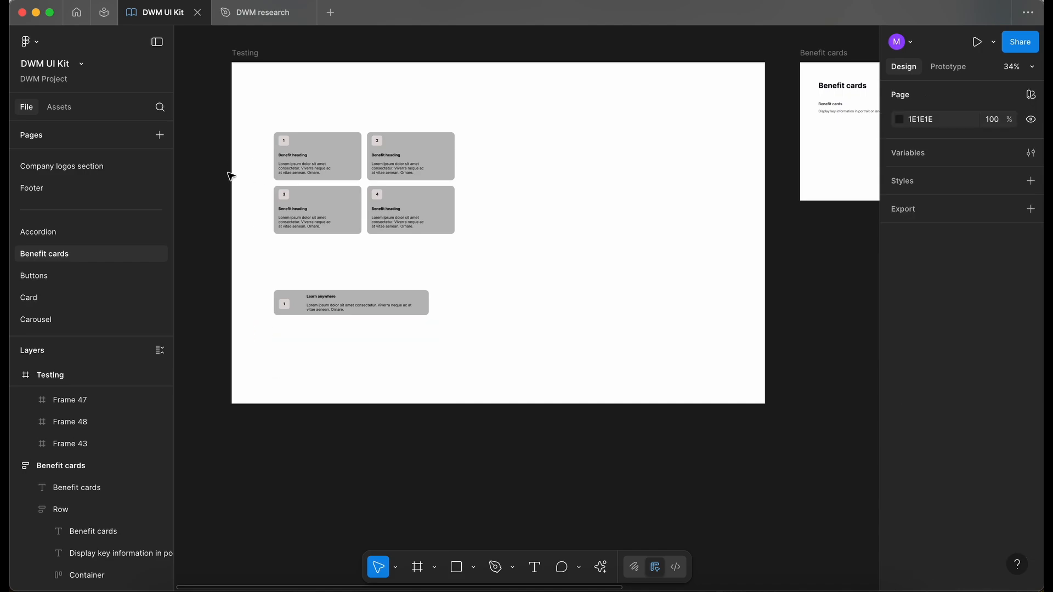
- Delete portrait cards 2, 3 and 4, and move the landscape card up beneath the remaining portrait card, to about Y 602
left_click_drag(226, 203, 381, 115)
key("Delete")
key("Delete")
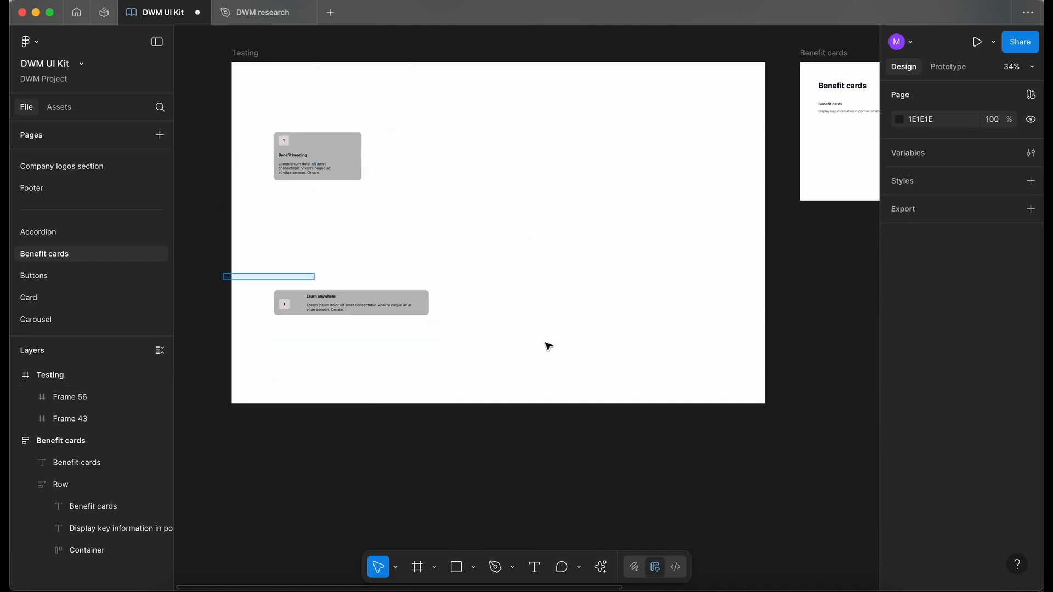
left_click(373, 303)
left_click_drag(373, 307, 373, 218)
- Compare the remaining portrait and landscape cards for shared elements and differences in their layout
scroll(316, 112, "up", 5)
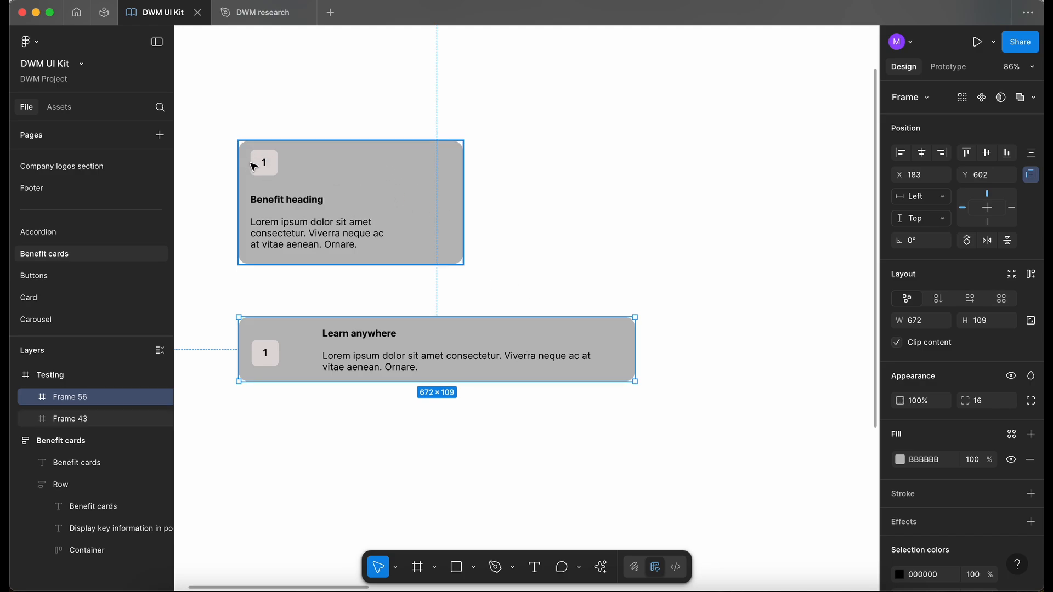
scroll(254, 166, "up", 3)
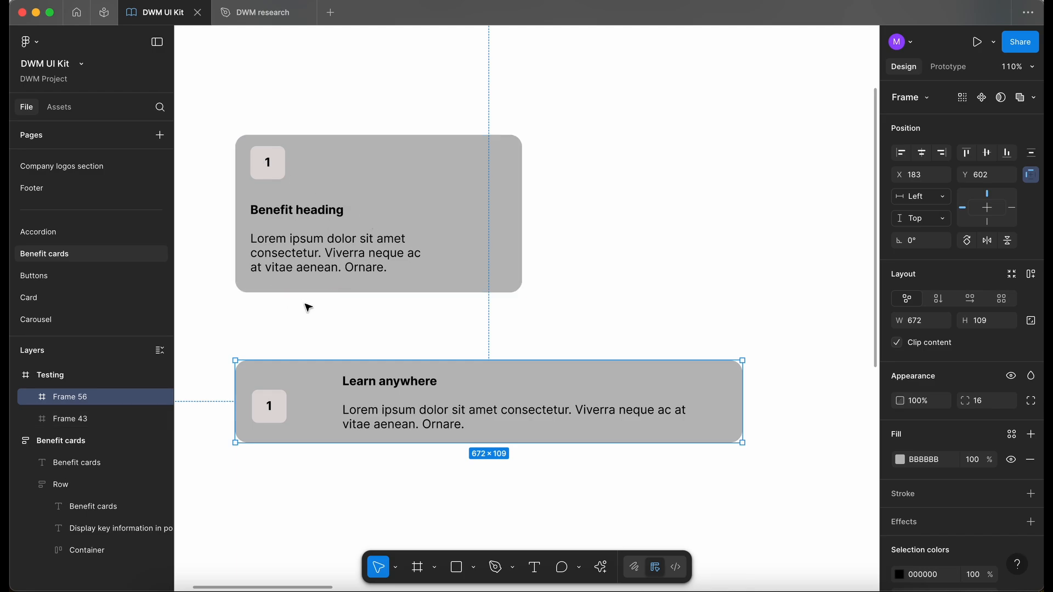
scroll(330, 267, "down", 5)
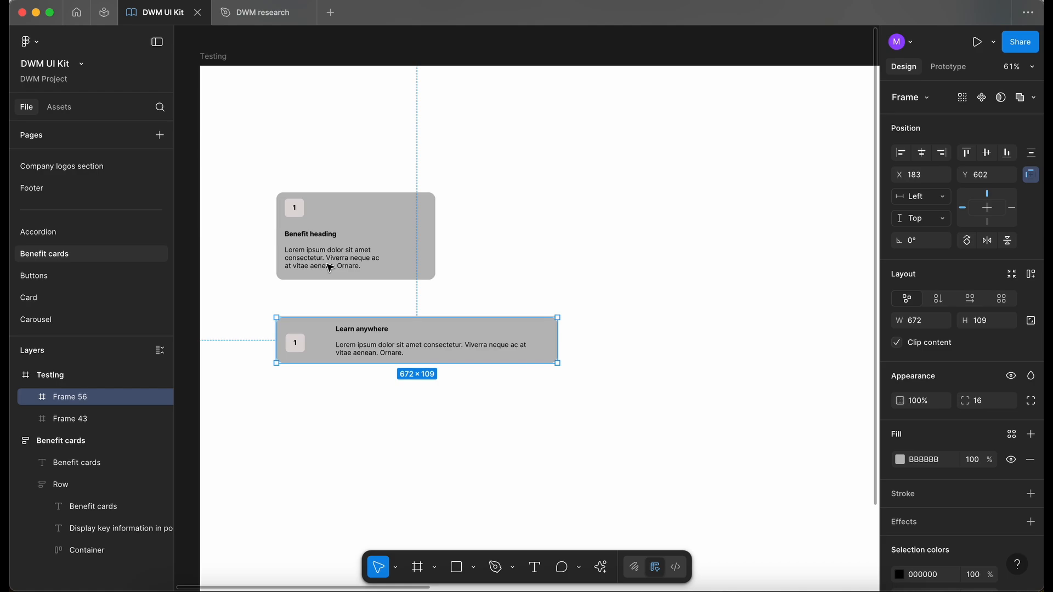
left_click(512, 382)
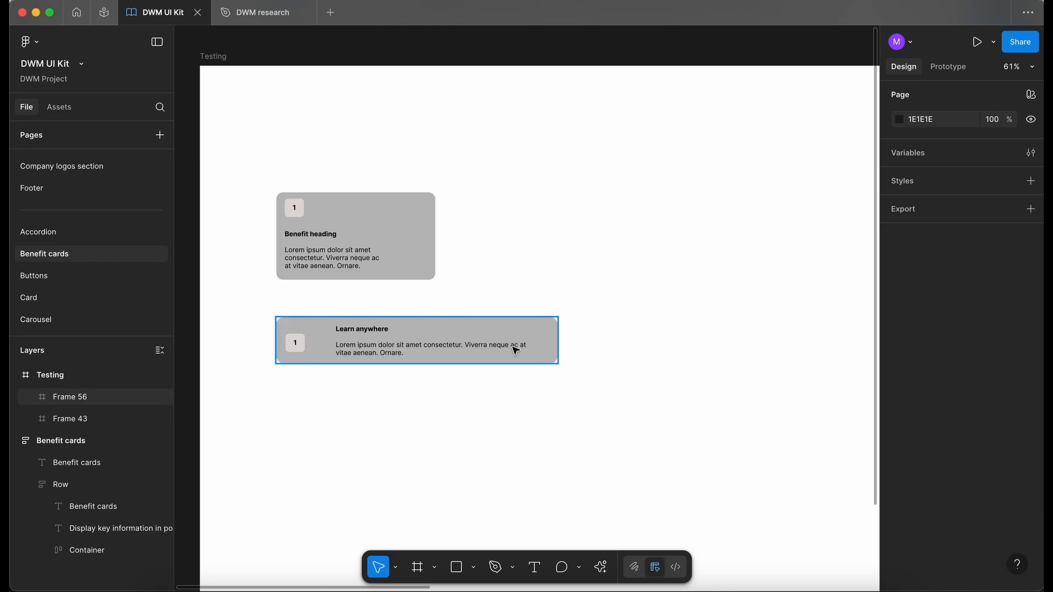
scroll(300, 327, "down", 3)
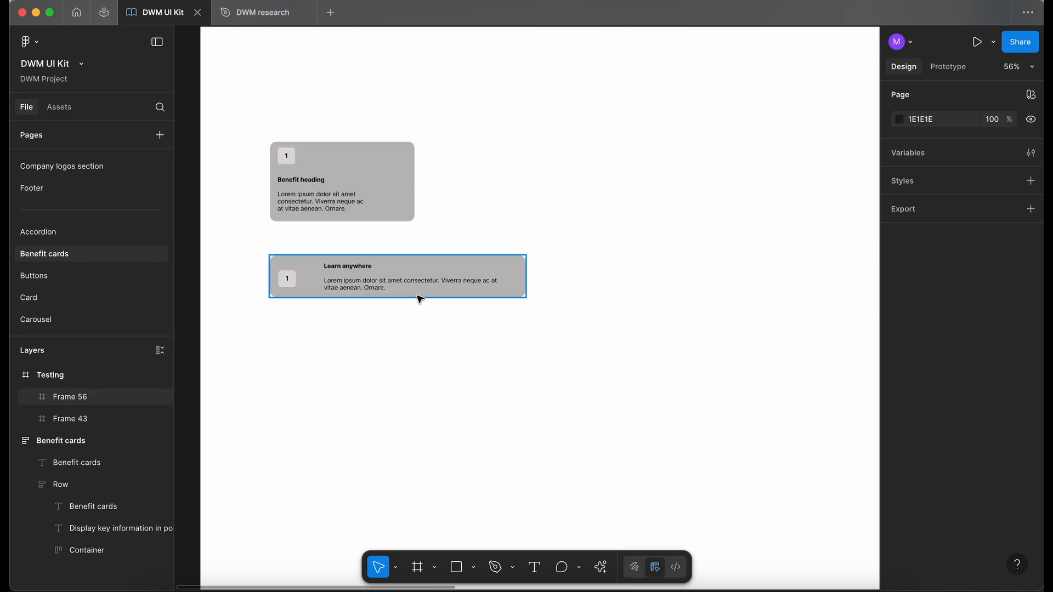
scroll(468, 204, "up", 2)
scroll(468, 204, "up", 3)
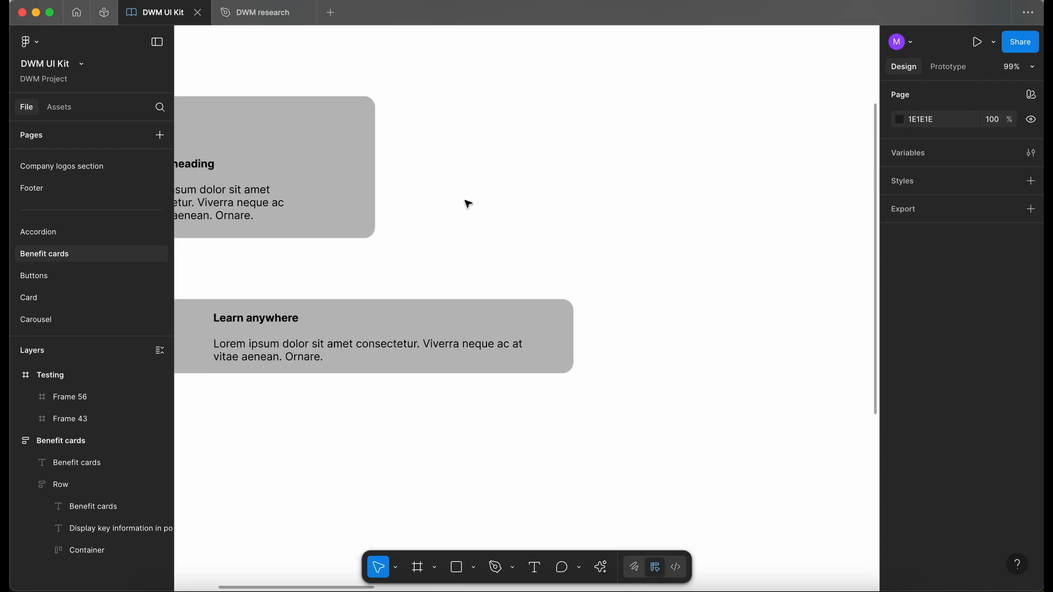
scroll(466, 202, "left", 3)
scroll(578, 215, "down", 2)
scroll(579, 216, "right", 2)
scroll(579, 215, "up", 1)
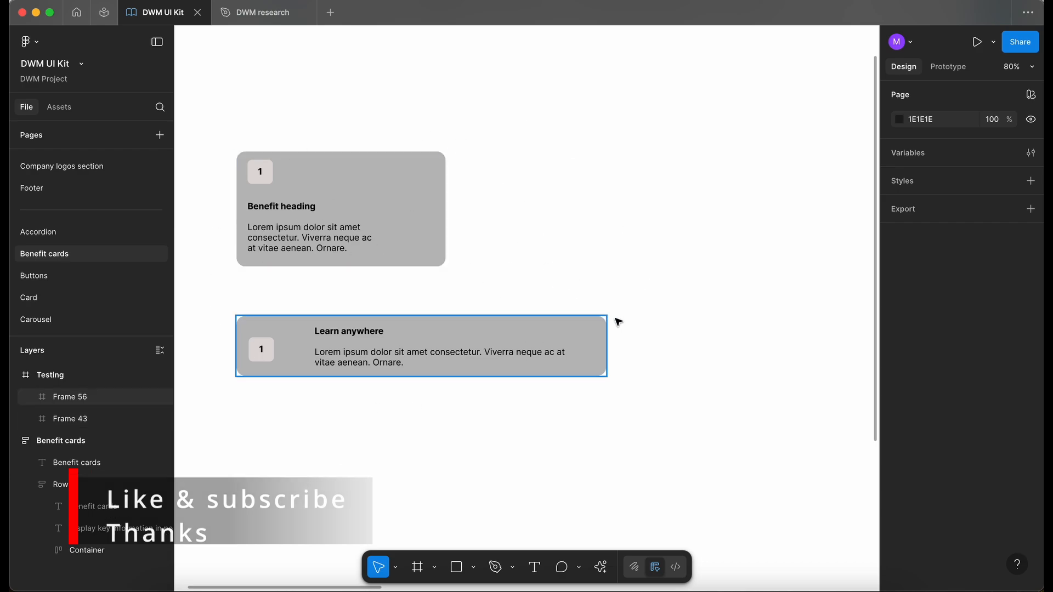
scroll(370, 151, "up", 3)
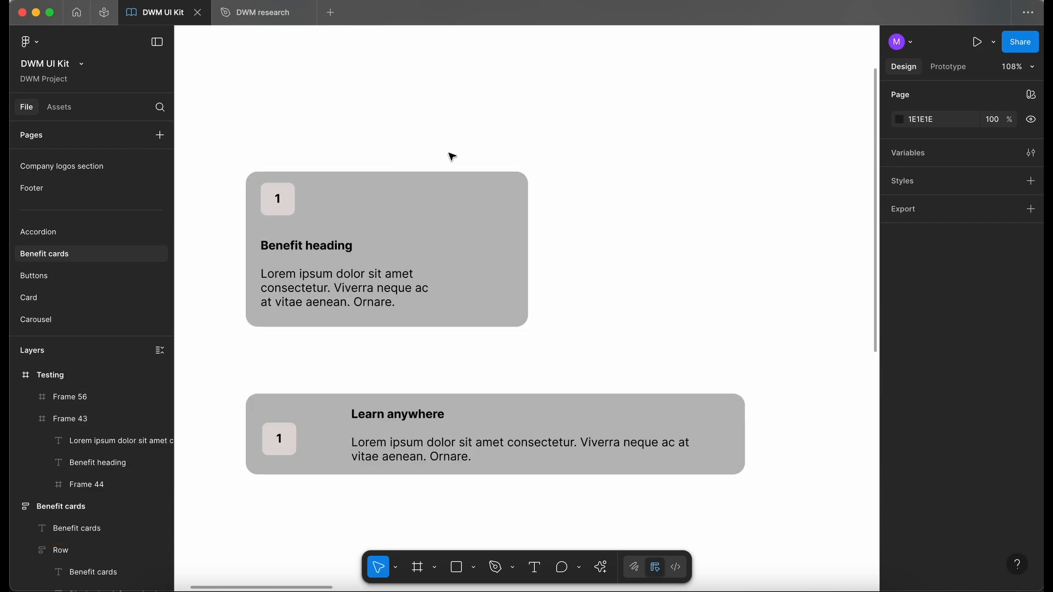
- Draw a new frame of about 349 × 231 in the Testing frame, beside the grey portrait card
scroll(452, 157, "down", 1)
scroll(449, 155, "up", 2)
scroll(450, 155, "right", 2)
scroll(576, 173, "up", 3)
scroll(576, 172, "right", 3)
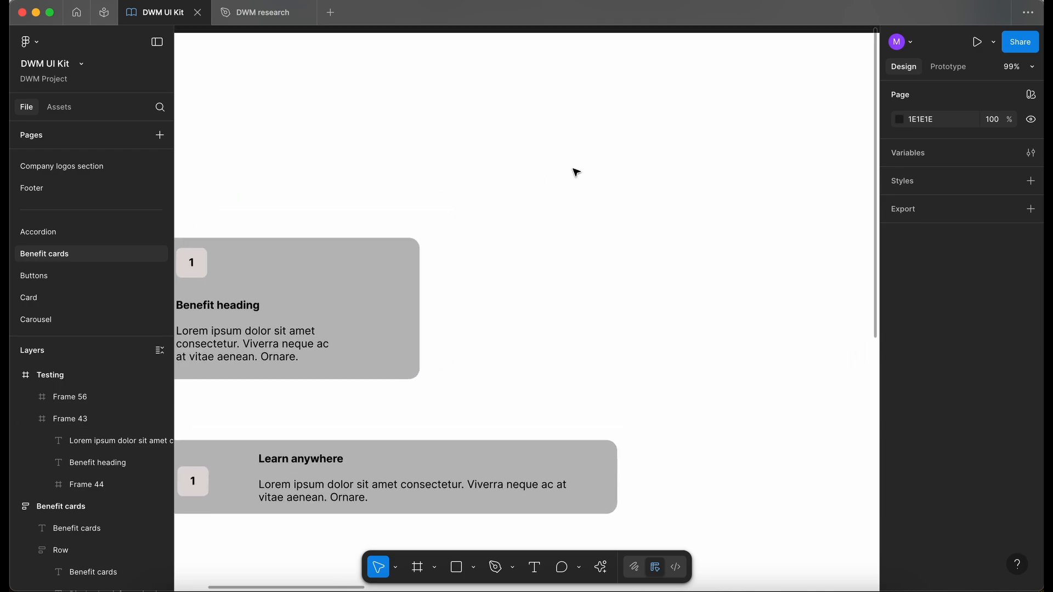
scroll(576, 172, "up", 2)
scroll(576, 173, "right", 2)
left_click(348, 295)
left_click(524, 219)
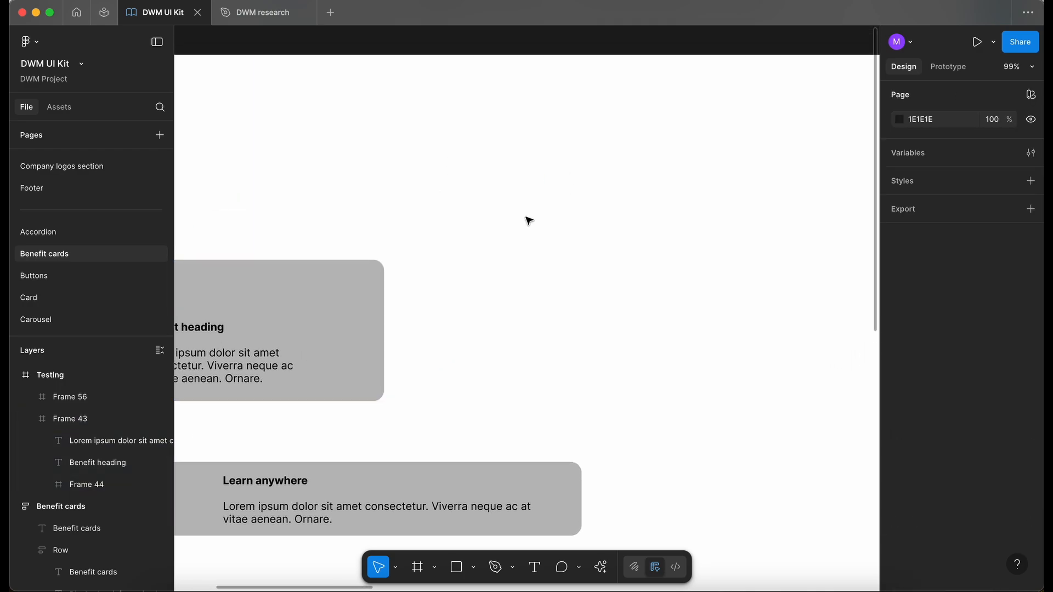
key("f")
left_click_drag(505, 235, 741, 391)
- Move the "Learn anywhere" landscape card further down to leave more space beneath the portrait card and the new frame
scroll(635, 378, "down", 6)
left_click_drag(266, 279, 538, 330)
left_click_drag(571, 300, 569, 454)
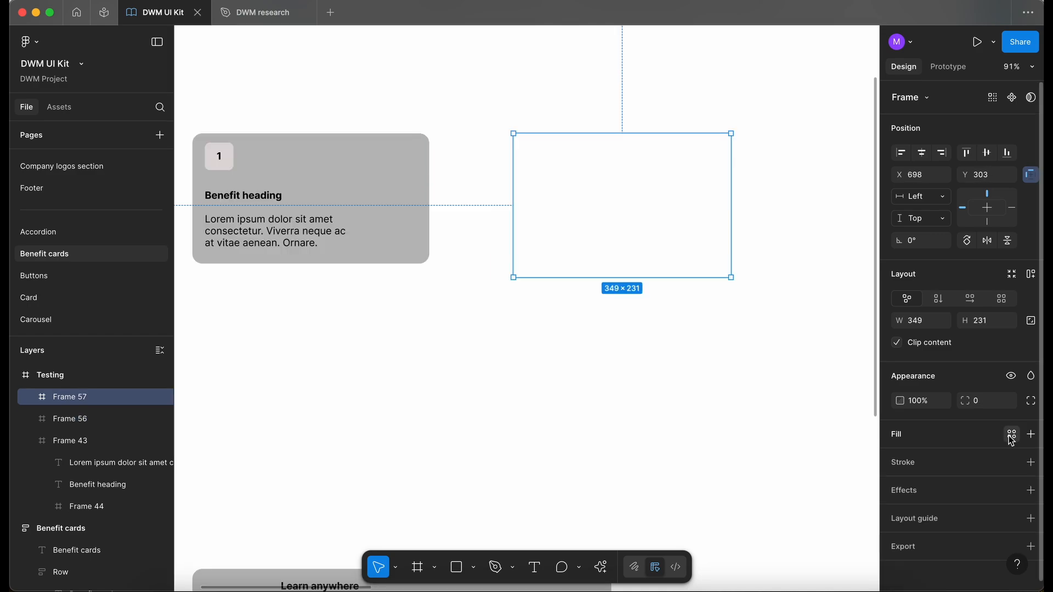
- Fill the new frame with the dwm-neutral-30 library colour, set its corner radius to 16 and name it Portrait
left_click(1012, 434)
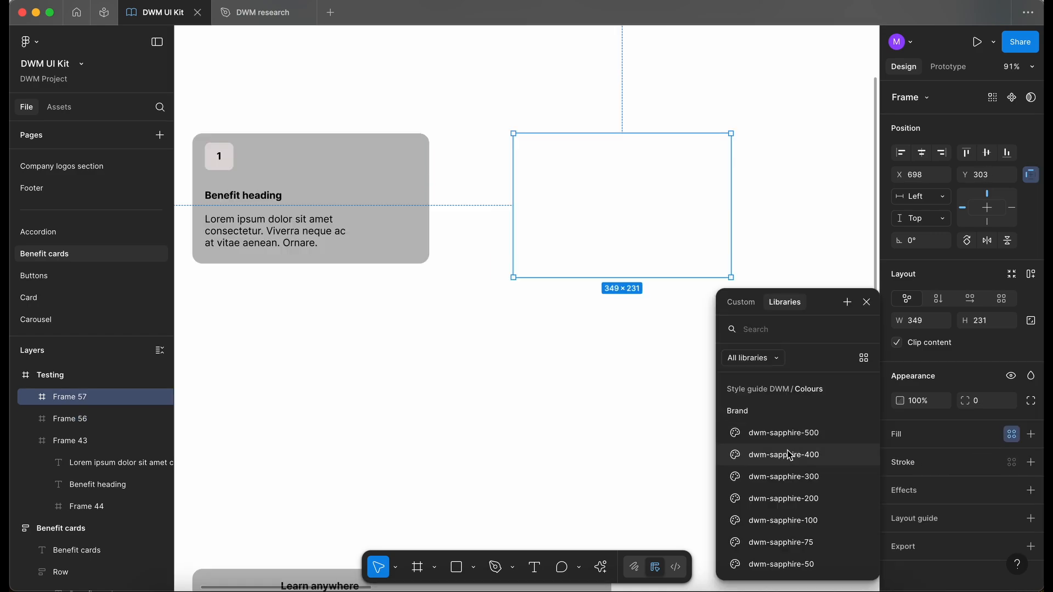
type("ne")
scroll(782, 504, "down", 3)
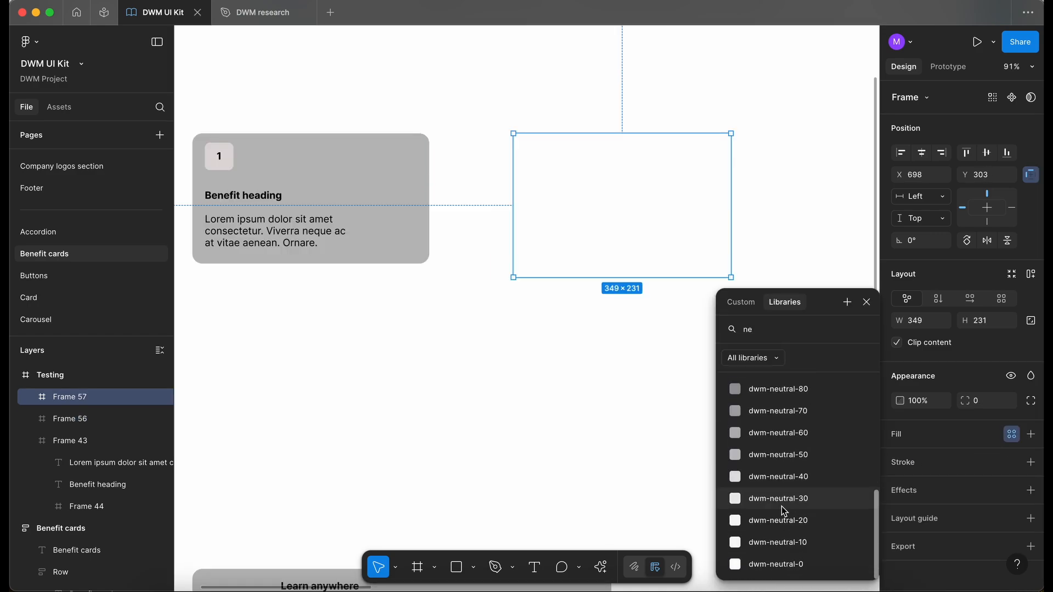
left_click(798, 502)
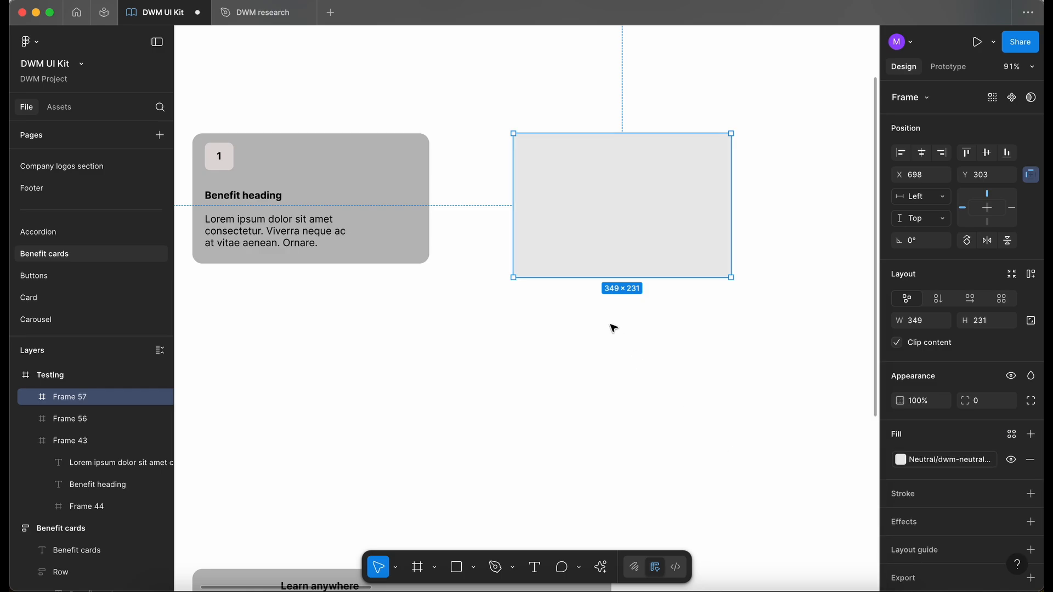
left_click(990, 406)
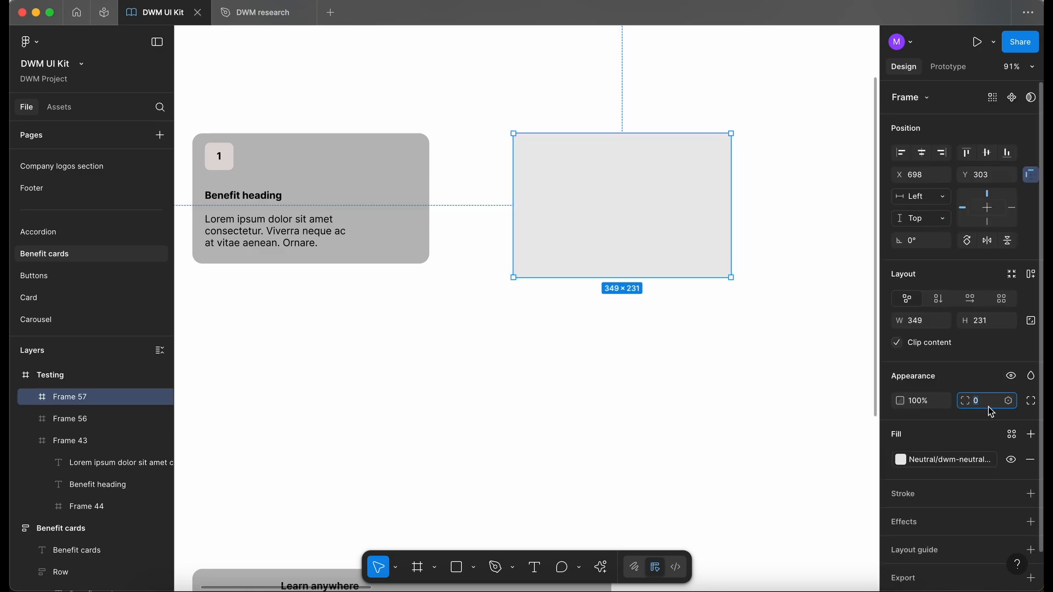
type("16")
key("Return")
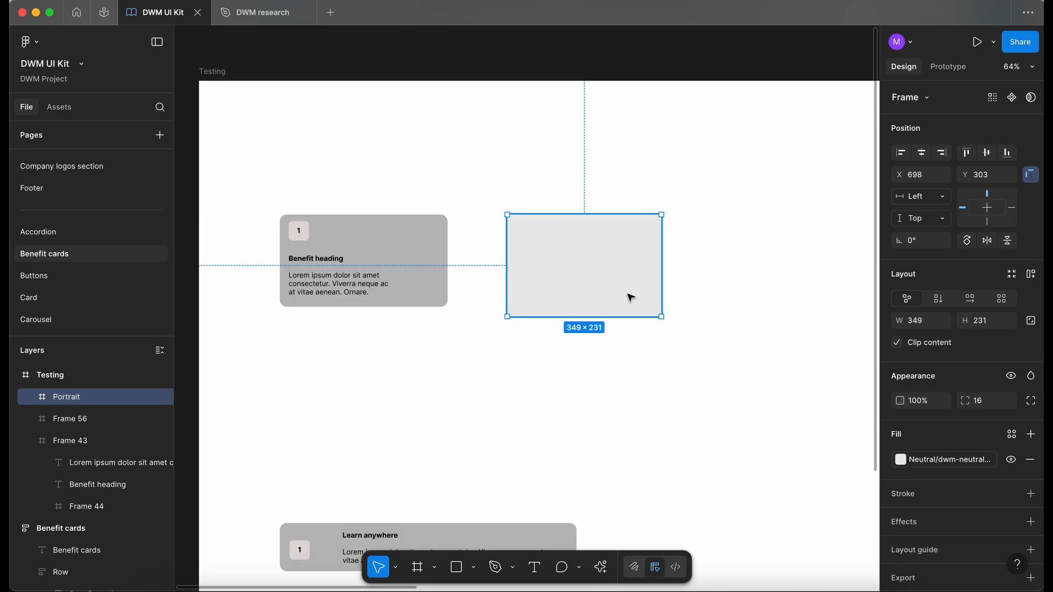
- Set the Portrait frame's width to 320
scroll(562, 268, "up", 3)
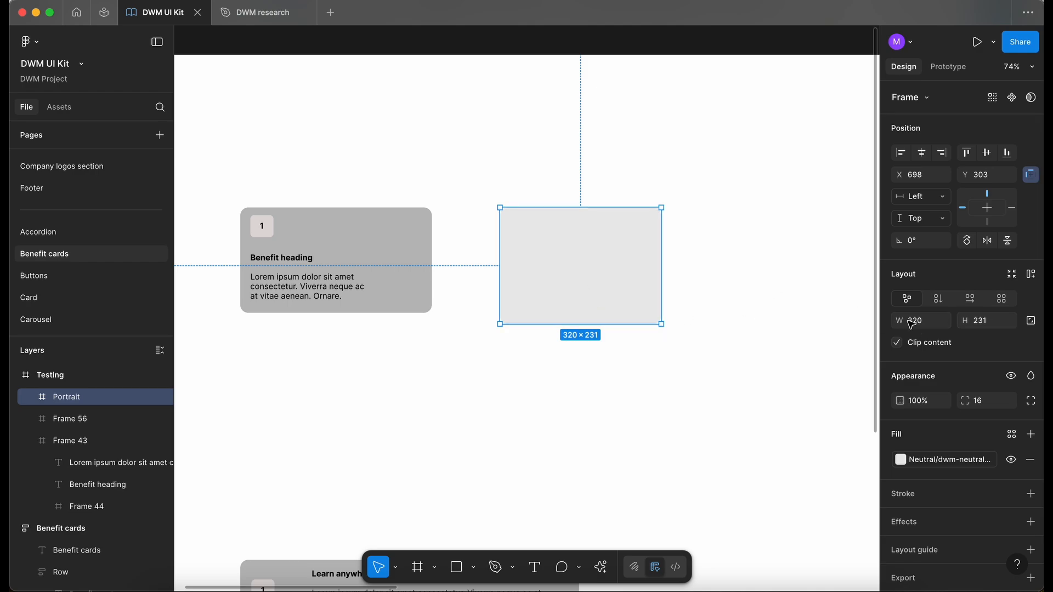
left_click(949, 323)
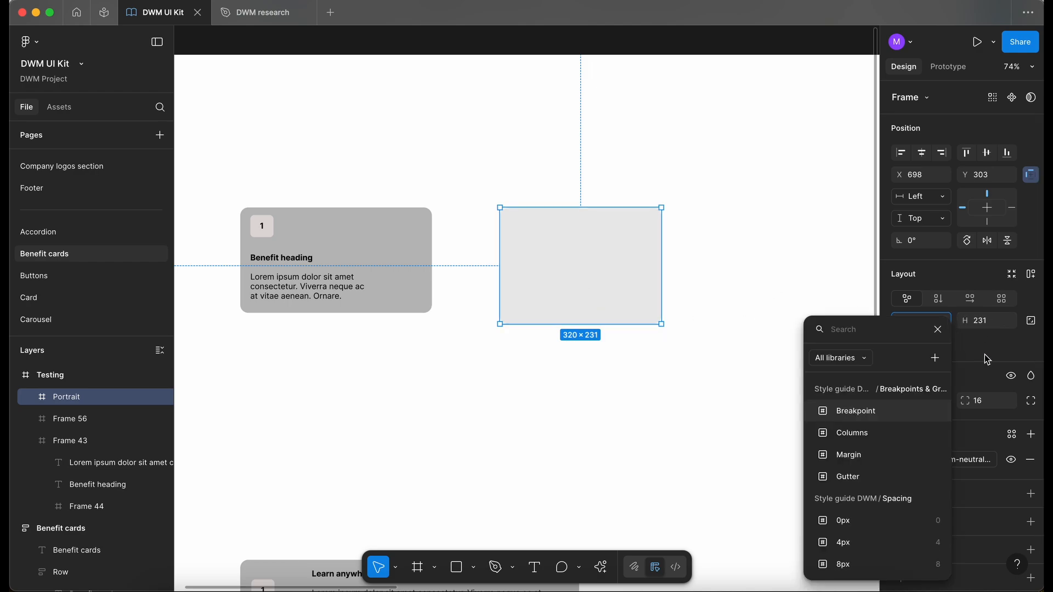
scroll(614, 324, "right", 2)
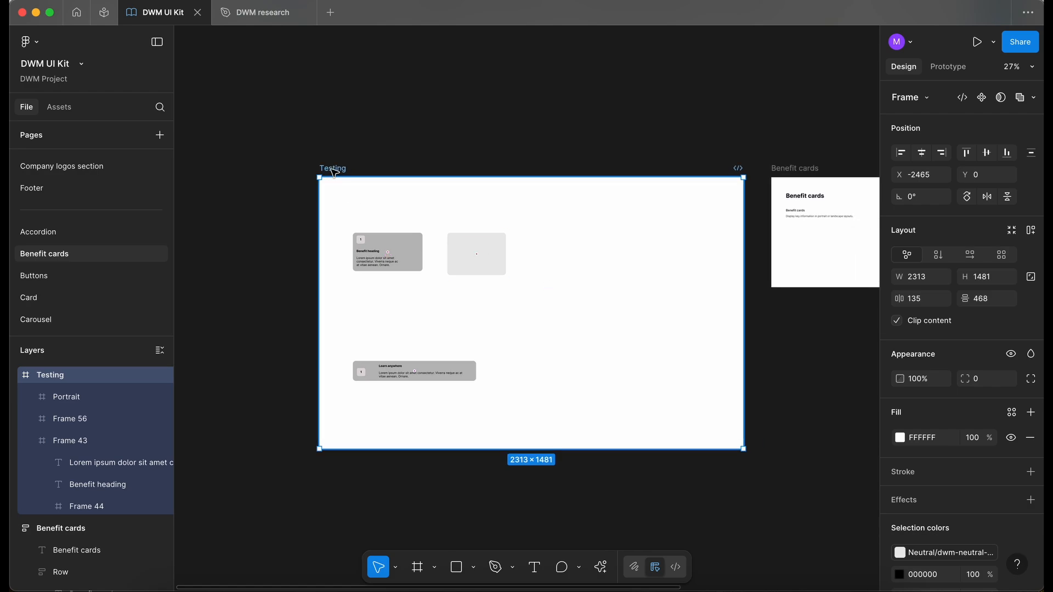
- Apply auto layout to the Testing frame and move it back beside the Benefit cards frame
key("shift+a")
left_click_drag(332, 171, 527, 172)
- Add a minimum width of 320 to the Portrait frame
left_click(672, 254)
scroll(680, 253, "up", 5)
left_click(943, 276)
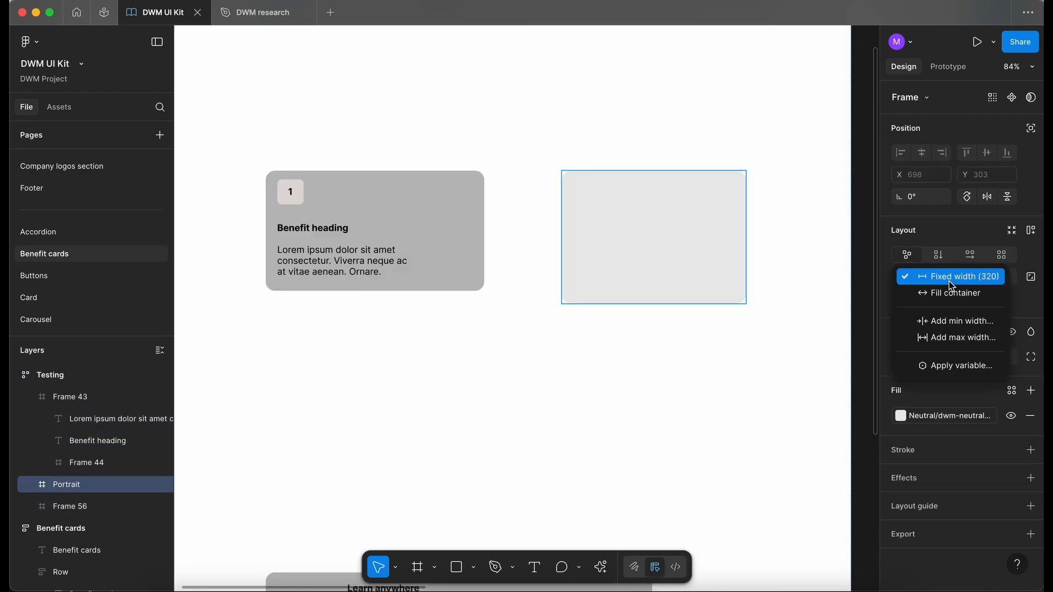
left_click(992, 323)
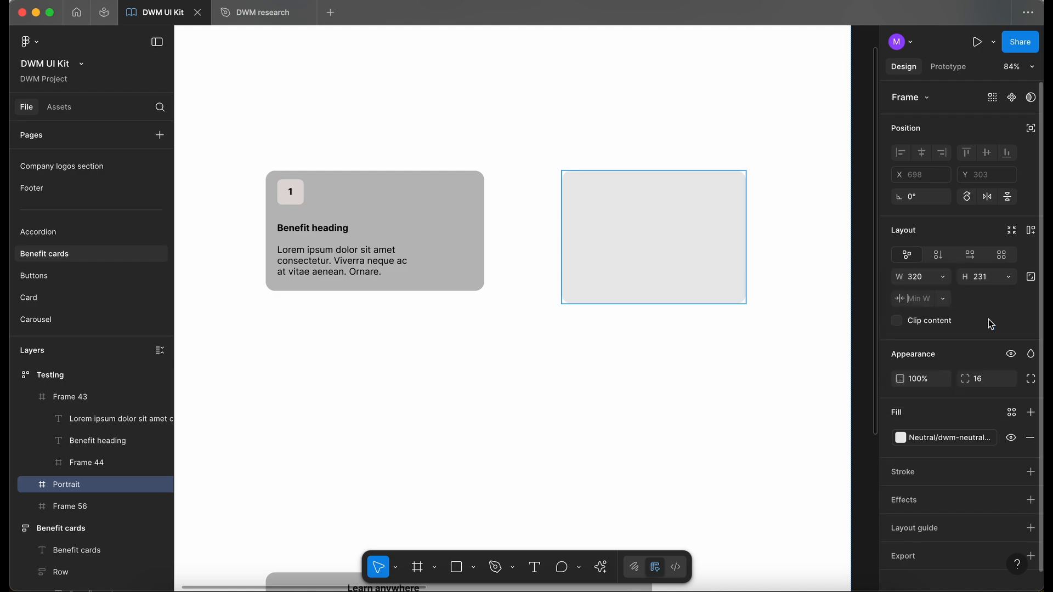
type("320")
key("Return")
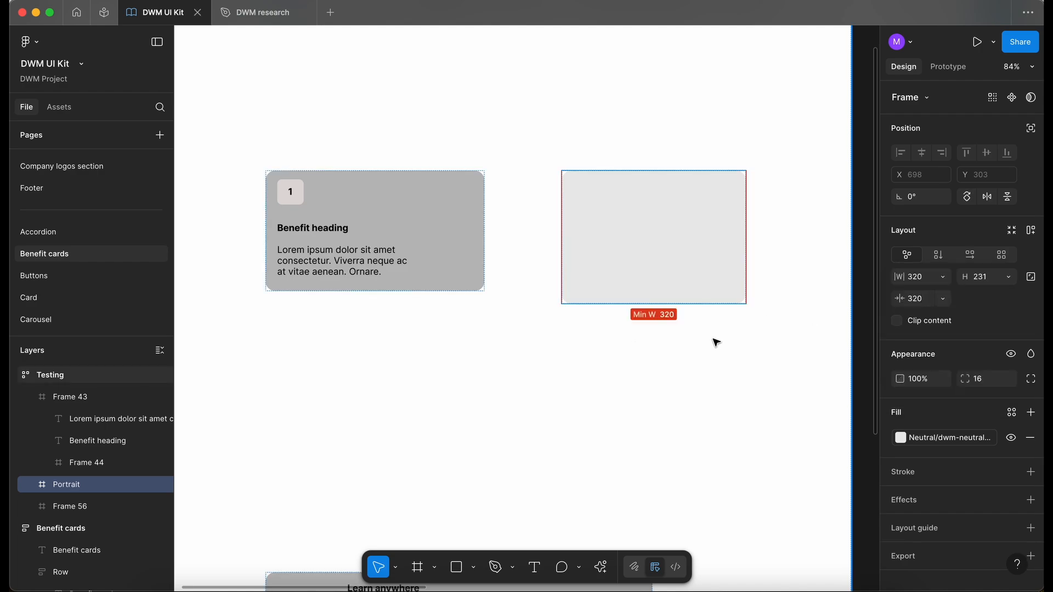
- Copy the heading and body text from the grey portrait card into the Portrait frame, and apply auto layout to that frame
left_click(280, 238)
left_click(281, 239)
left_click(280, 238)
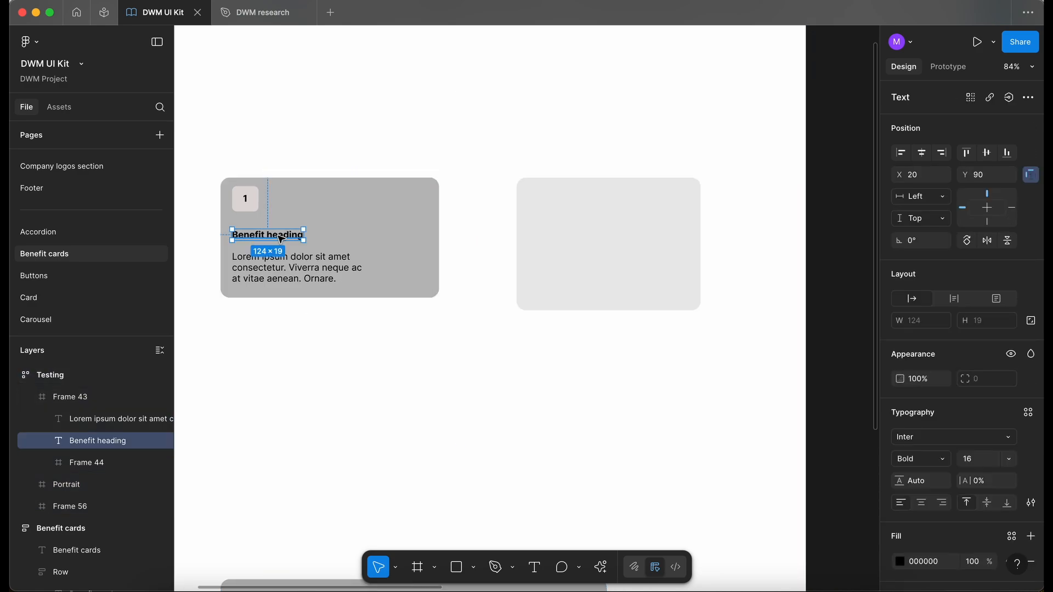
left_click(306, 278, "shift")
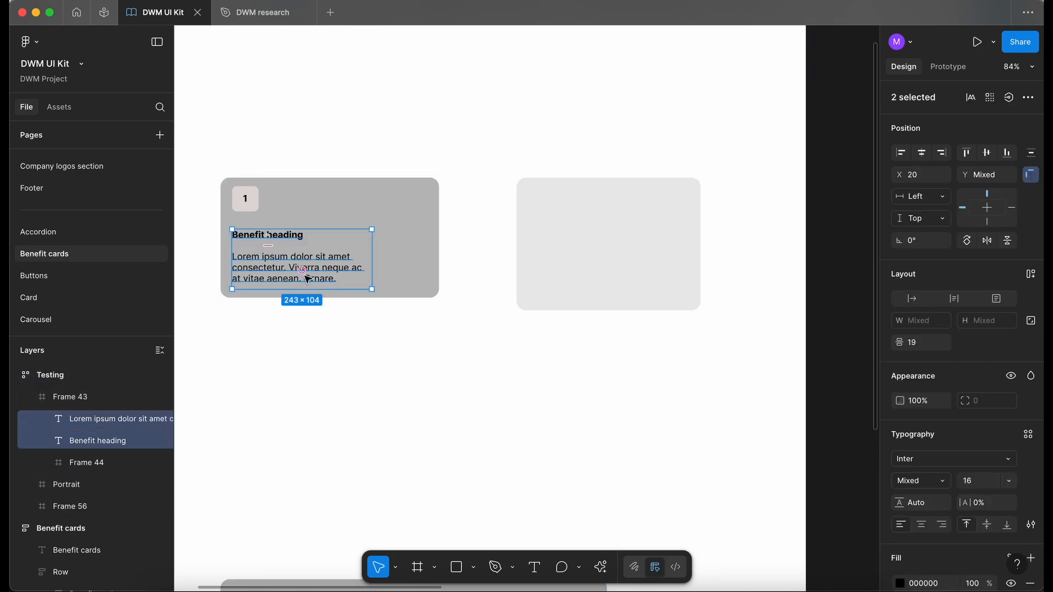
left_click(545, 258)
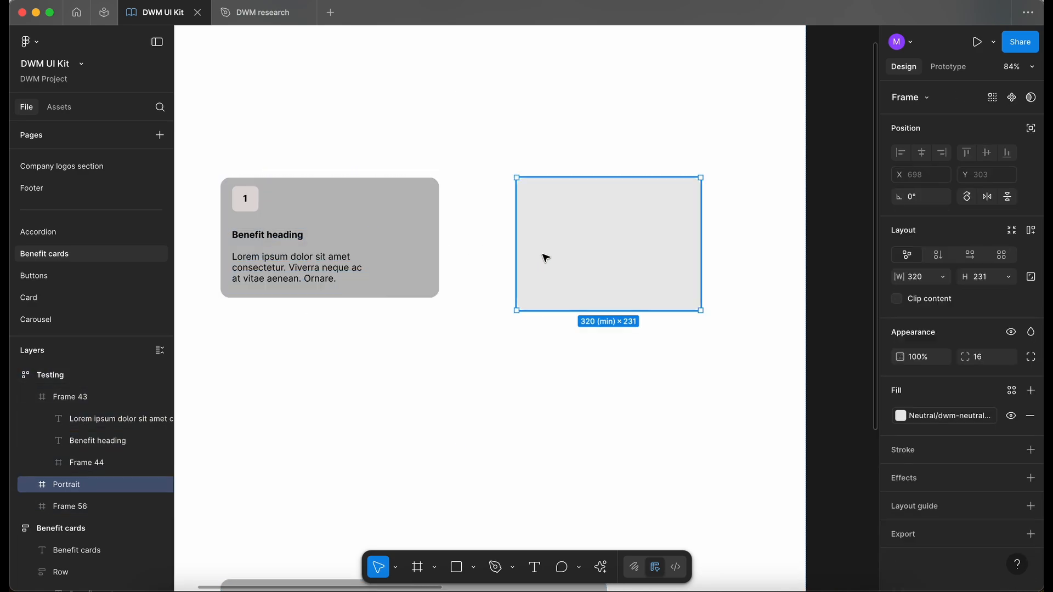
key("super+v")
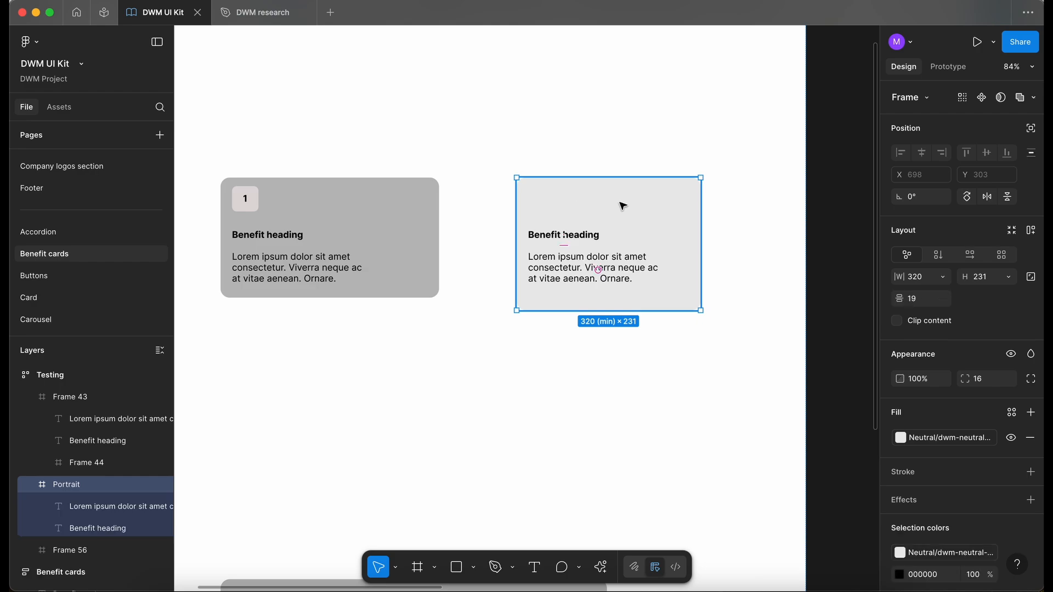
key("shift+a")
- Style the Portrait heading as Inter Bold 16 with line height 24, and wrap it in an auto layout frame named Heading
left_click(585, 204)
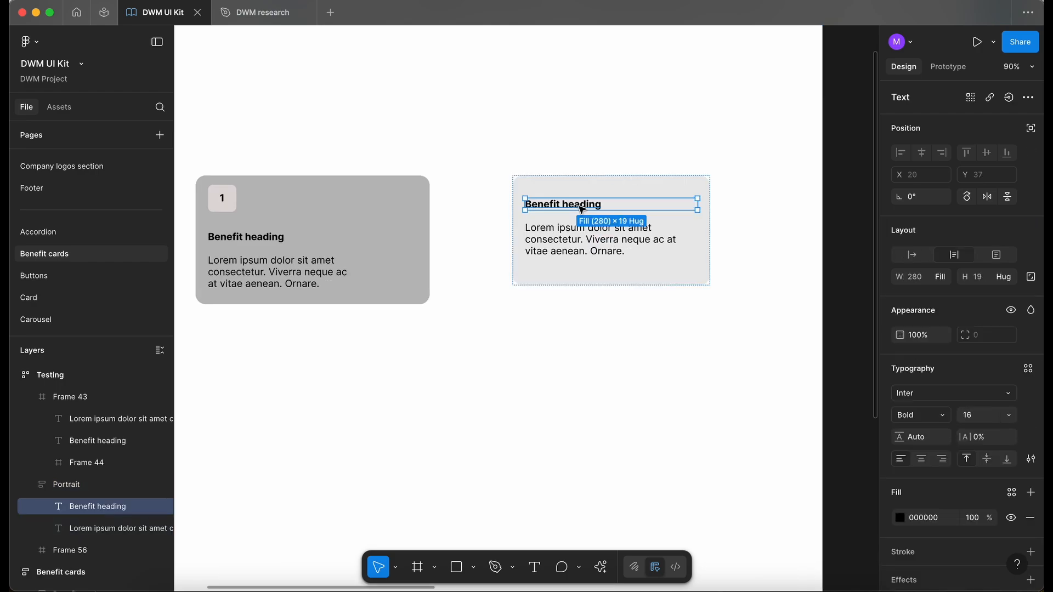
scroll(580, 205, "up", 5)
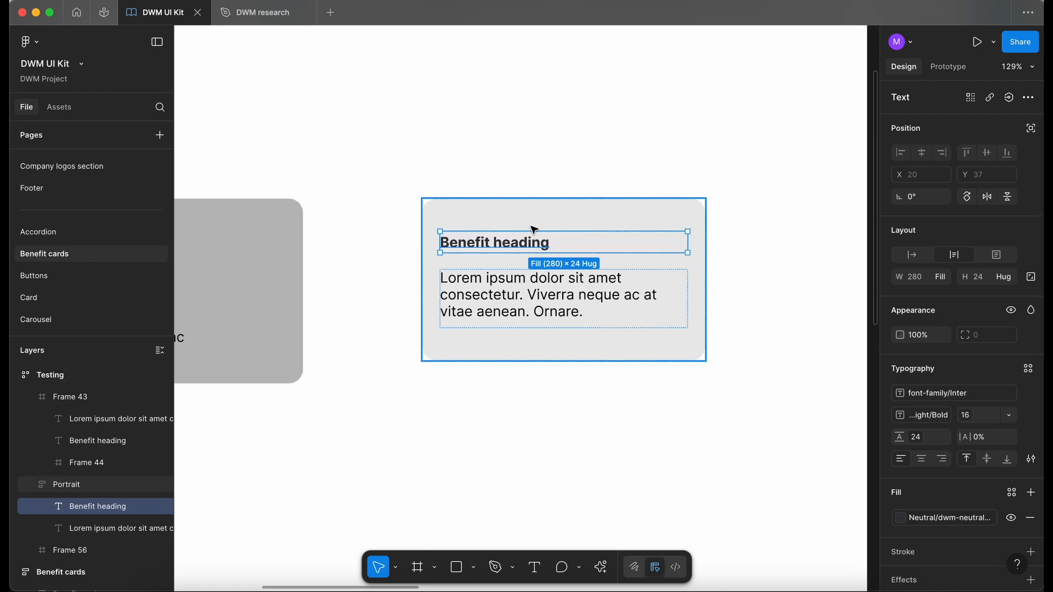
key("shift+a")
double_click(92, 509)
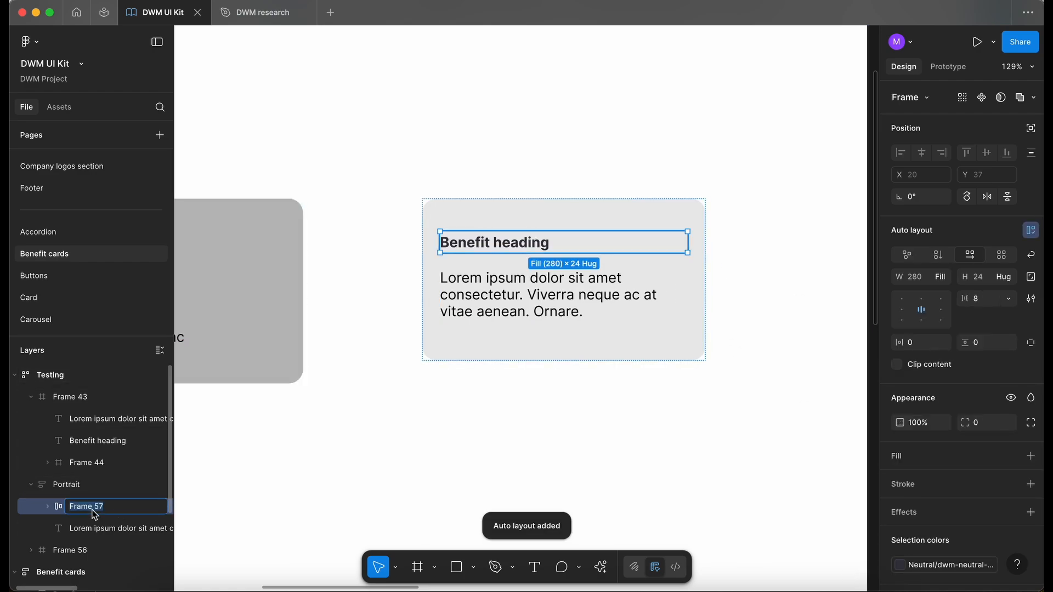
type("Heading")
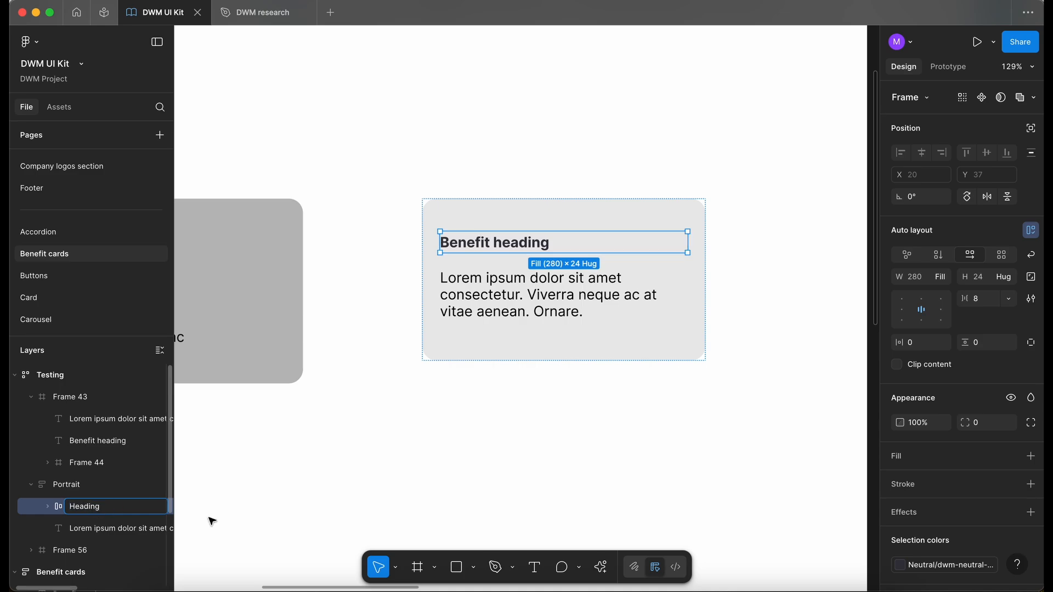
left_click(89, 532)
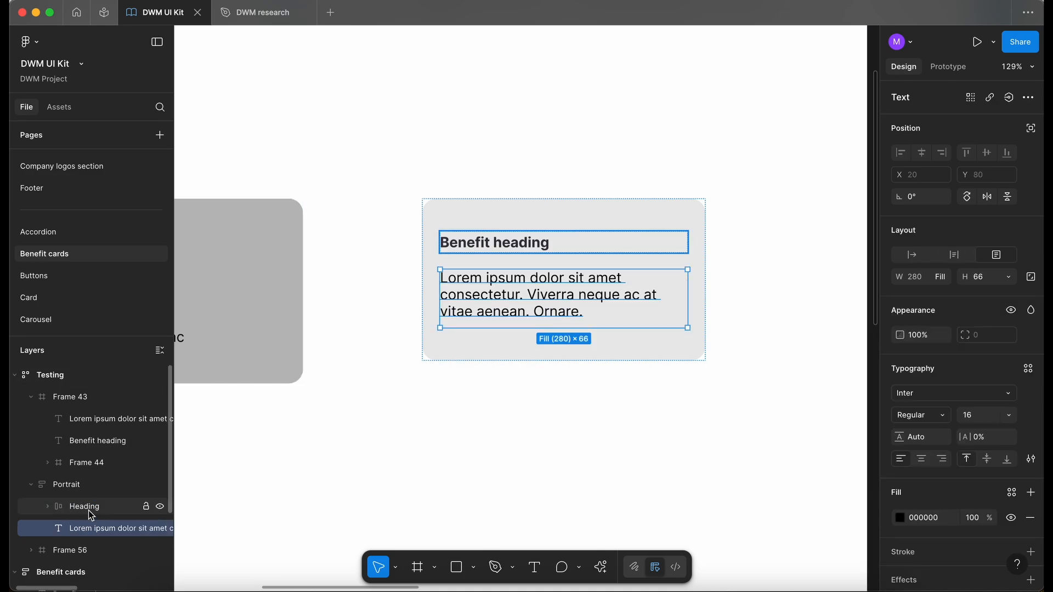
left_click(88, 511)
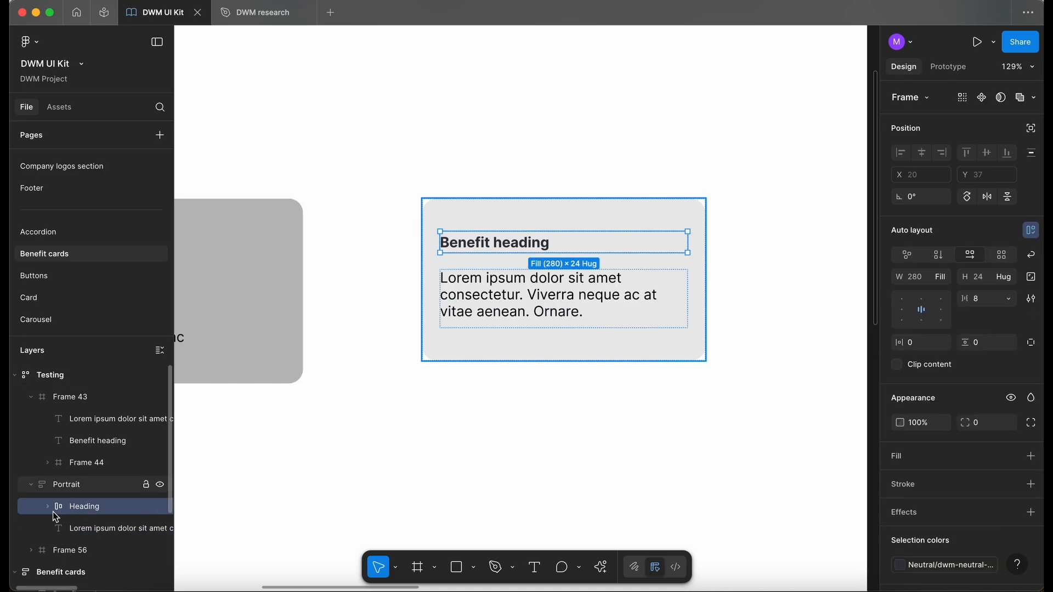
- Style the Portrait body text as Inter Regular 14 with line height 24, and wrap it in an auto layout frame named Content
left_click(97, 533)
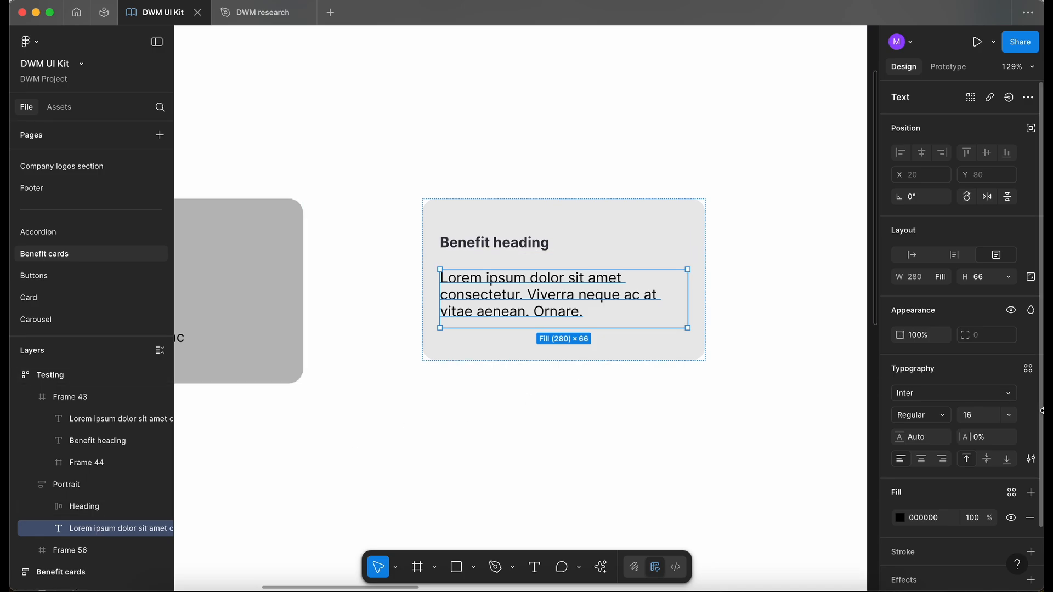
left_click(1011, 401)
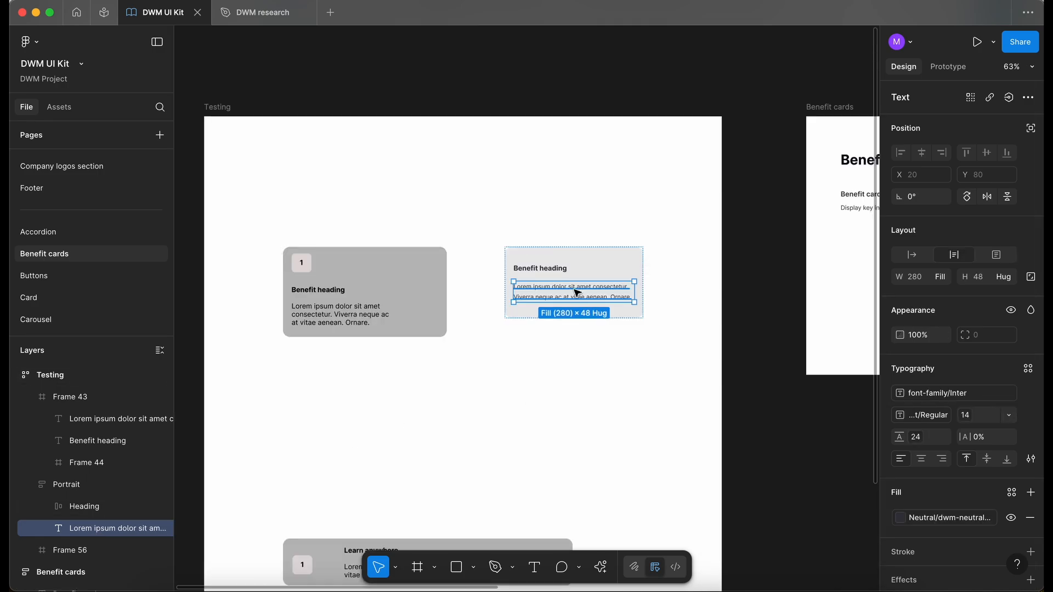
key("shift+a")
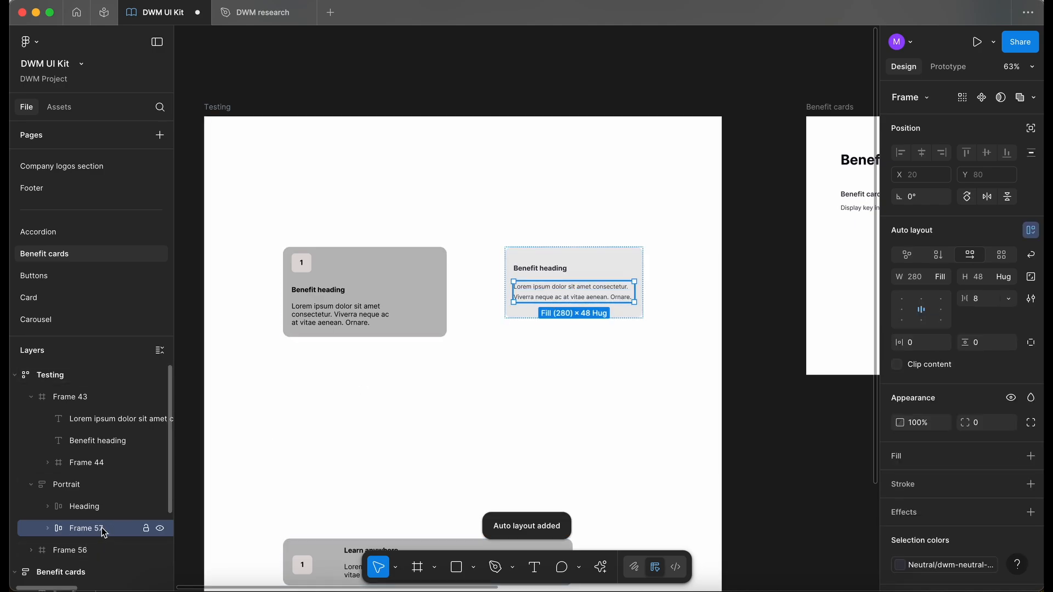
double_click(101, 527)
type("Content")
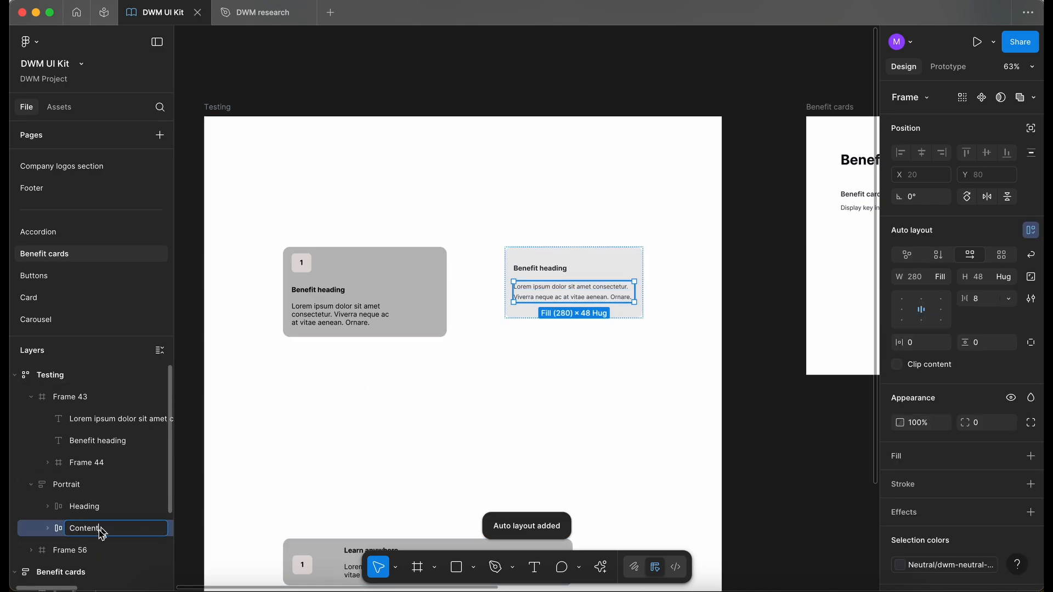
key("Return")
- Set the Portrait frame's item spacing to the 16px variable and its horizontal and vertical padding to 24
scroll(591, 237, "up", 3)
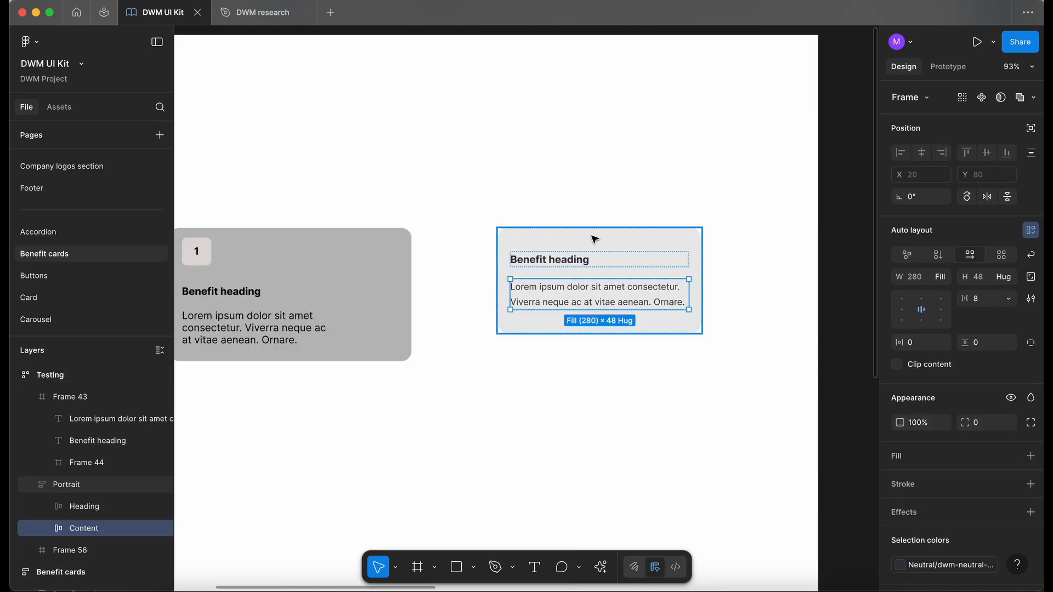
left_click(595, 240)
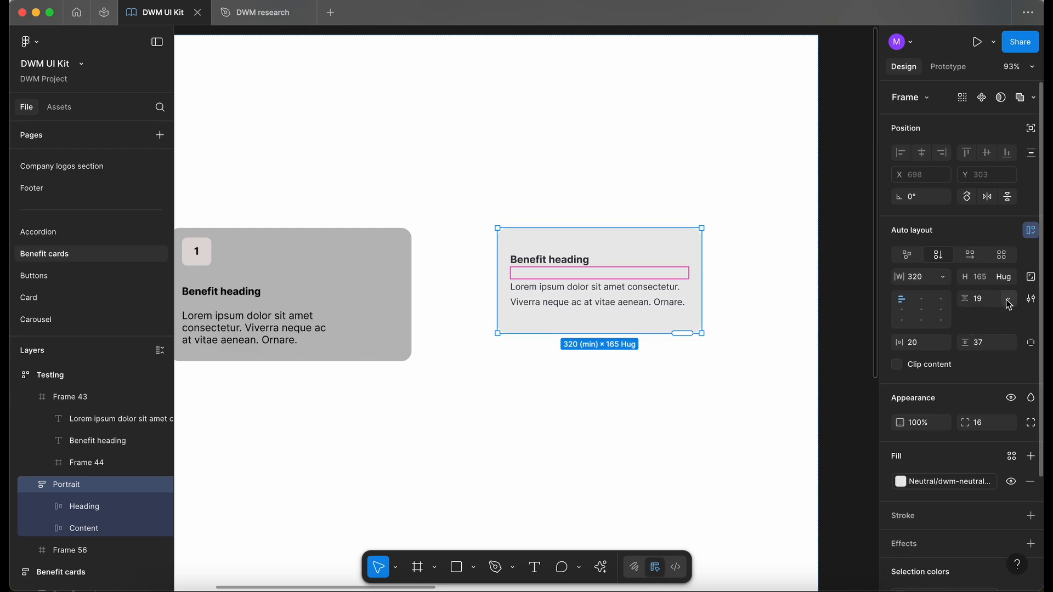
left_click(1008, 301)
left_click(1003, 343)
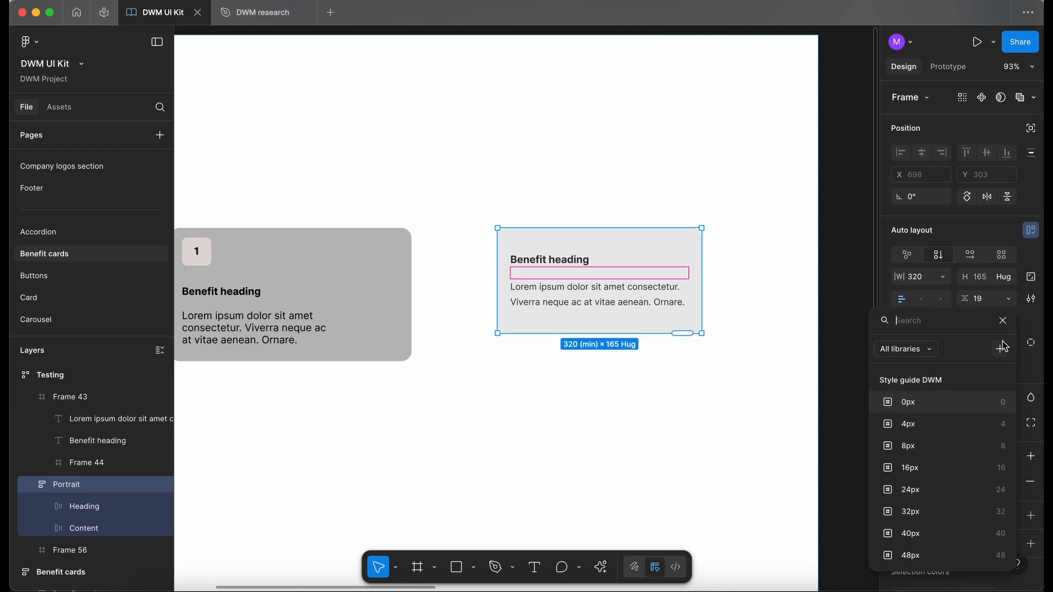
left_click(917, 464)
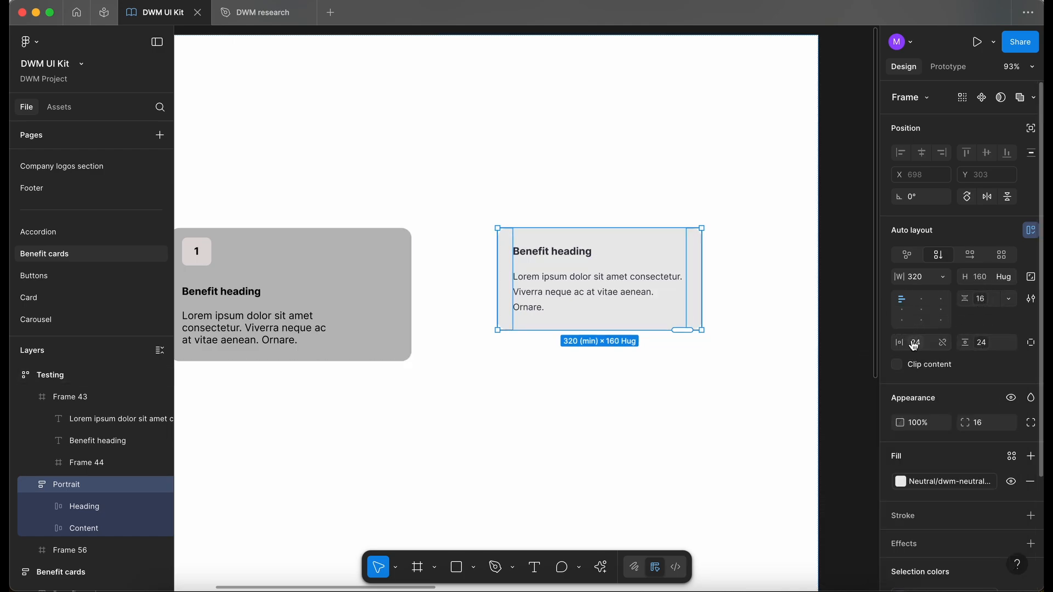
left_click(762, 282)
- Copy the number badge from the grey portrait card into the Portrait frame and place it above the heading
scroll(449, 206, "down", 2)
double_click(241, 257)
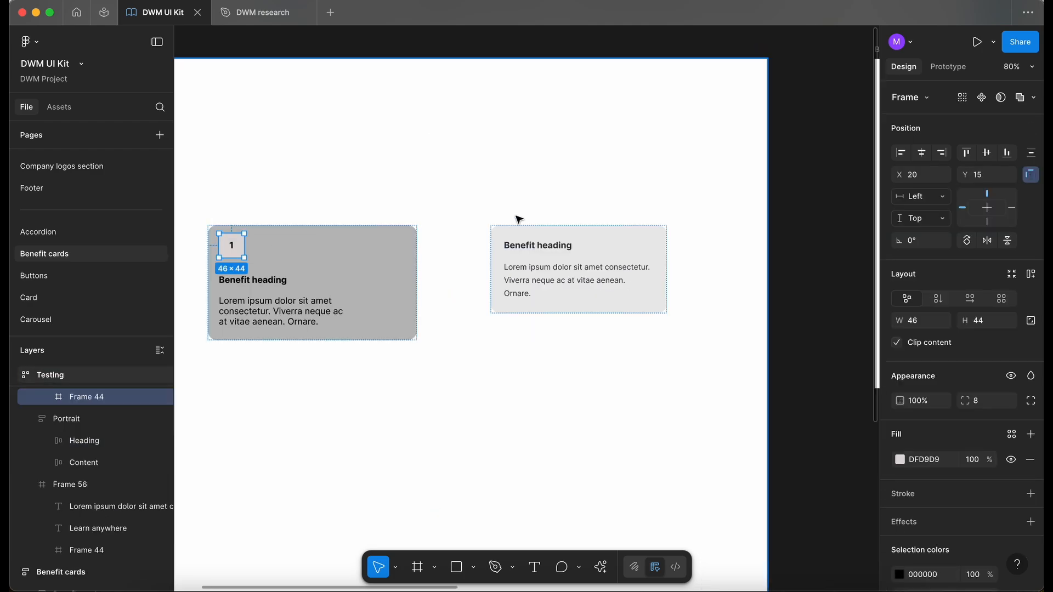
left_click(524, 243)
key("ctrl+v")
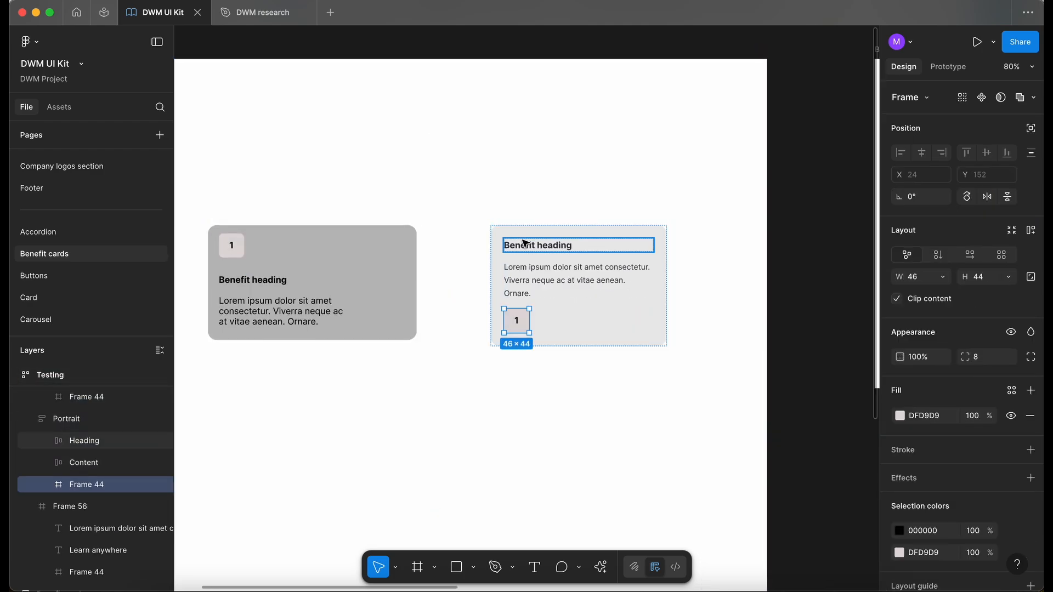
key("Up")
key("Up")
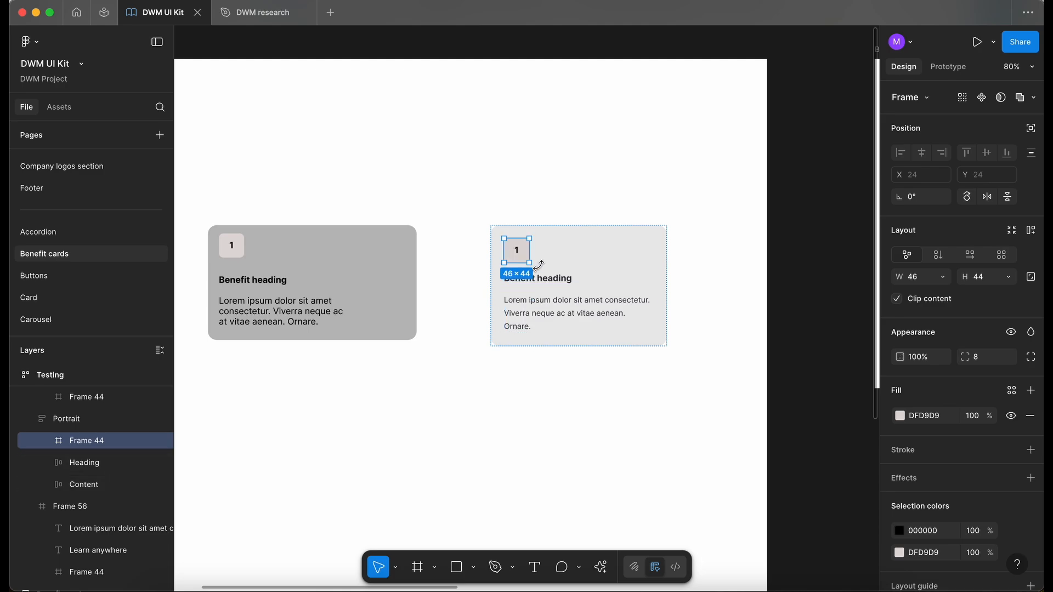
- Resize the number badge in the Portrait card to 40 wide by 40 high
scroll(542, 271, "up", 5)
scroll(542, 270, "up", 1)
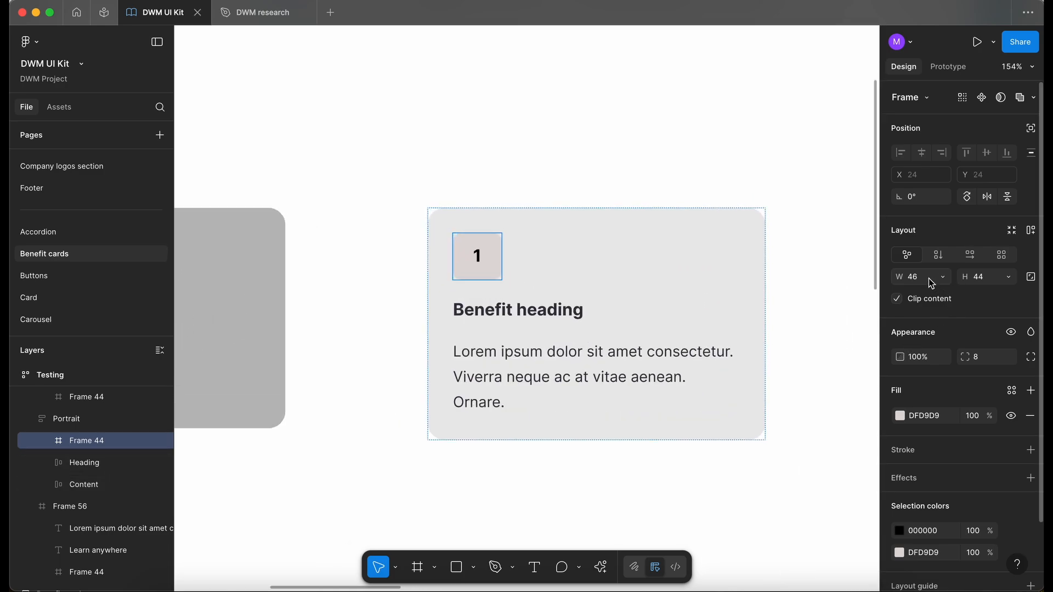
type("40")
key("Tab")
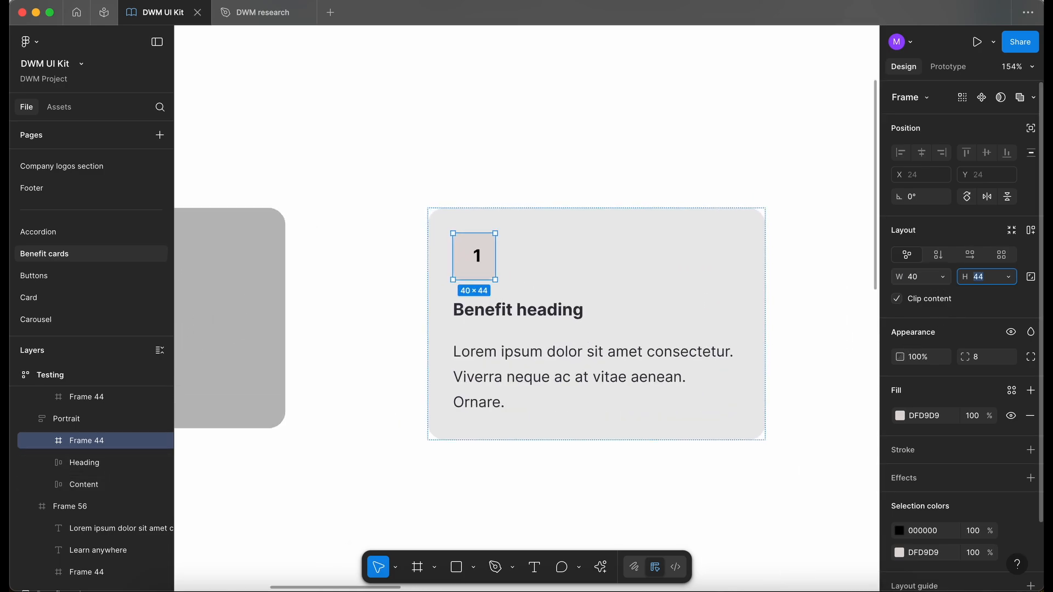
type("40")
key("Return")
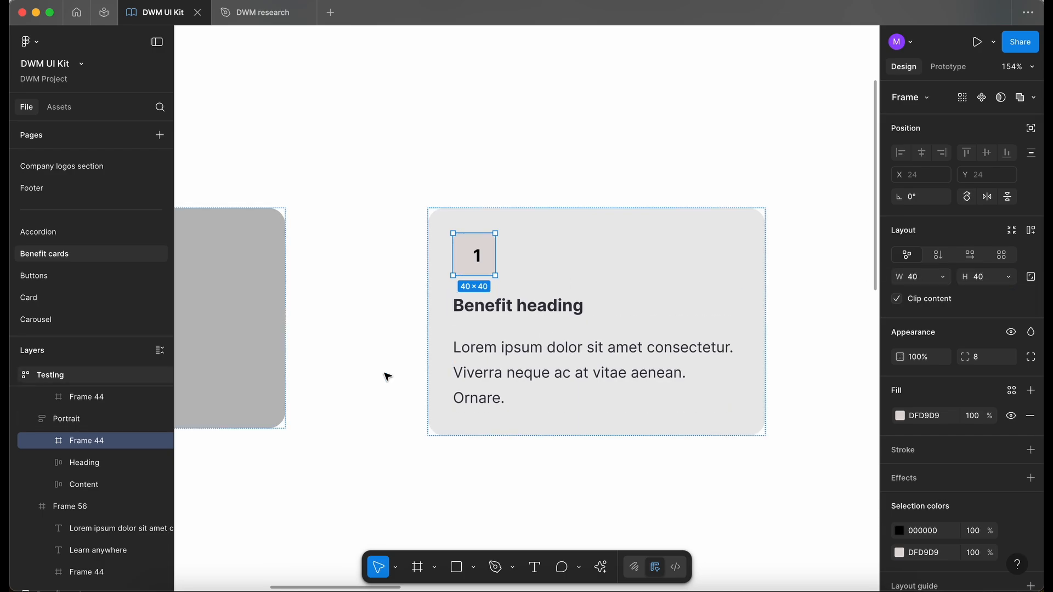
- Add auto layout to the number badge frame and rename it Number
key("shift+a")
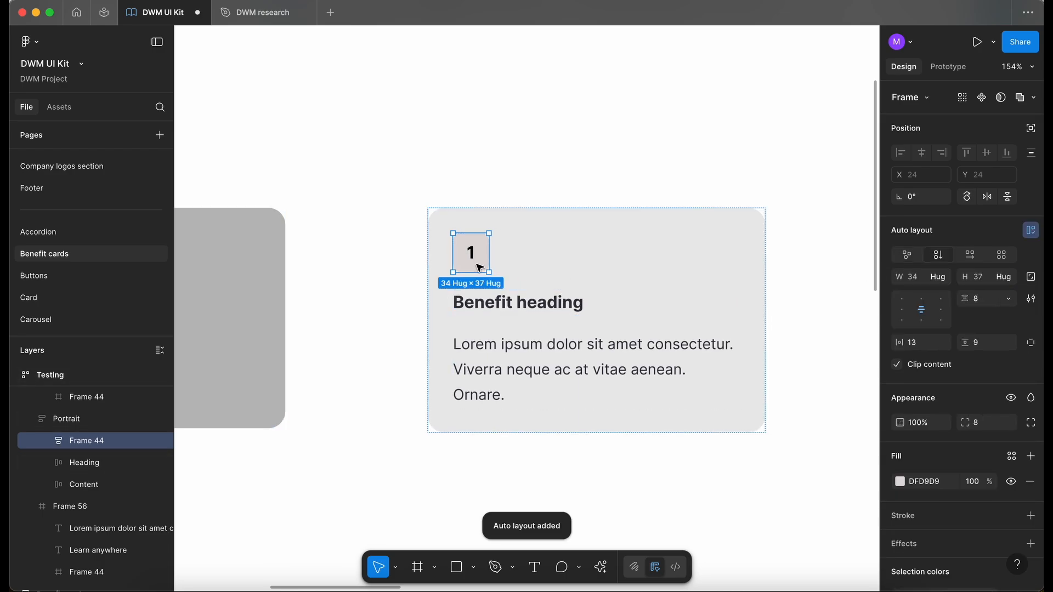
scroll(632, 301, "up", 5)
double_click(86, 440)
type("Number")
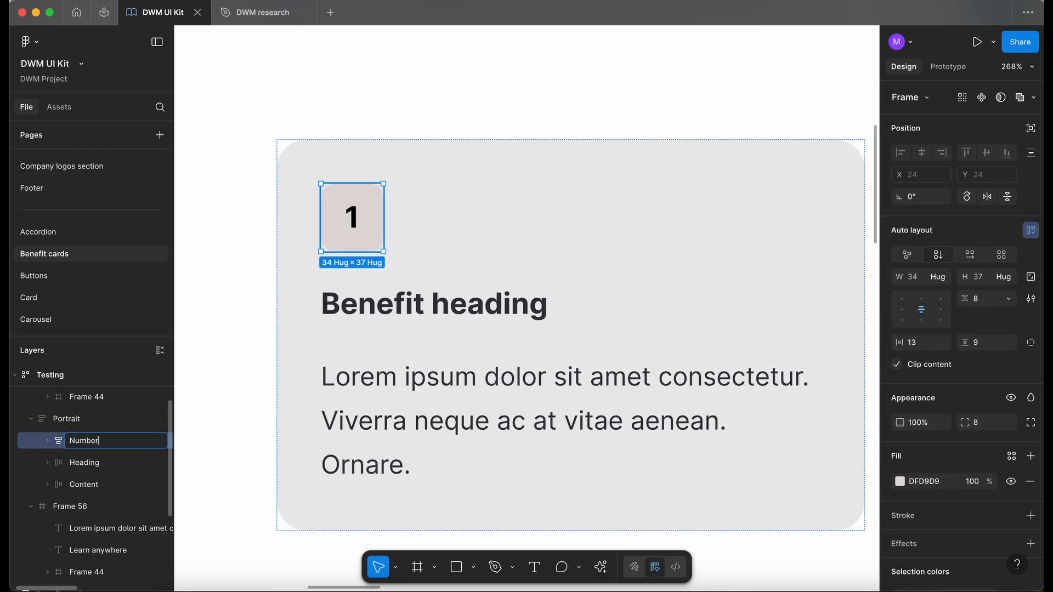
key("Return")
- Give the Number badge a minimum width of 40 and a minimum height of 40
left_click(944, 281)
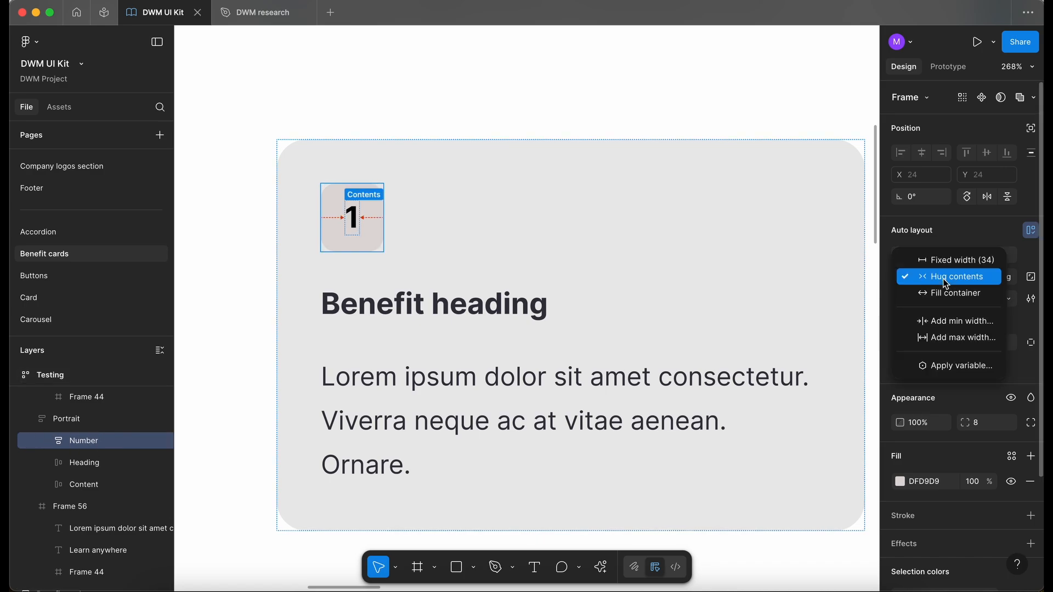
left_click(965, 321)
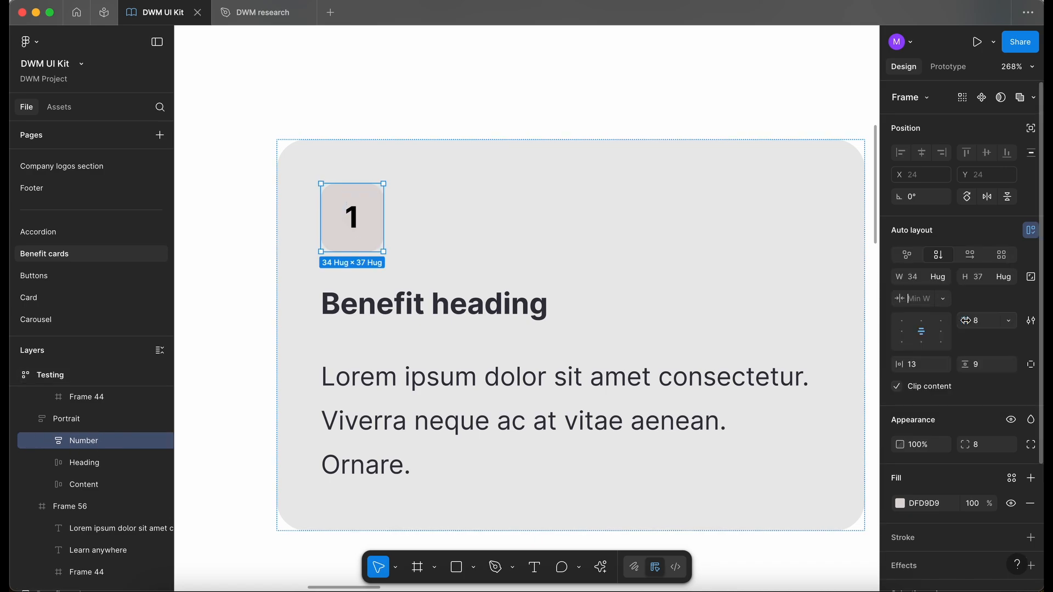
type("40")
key("Return")
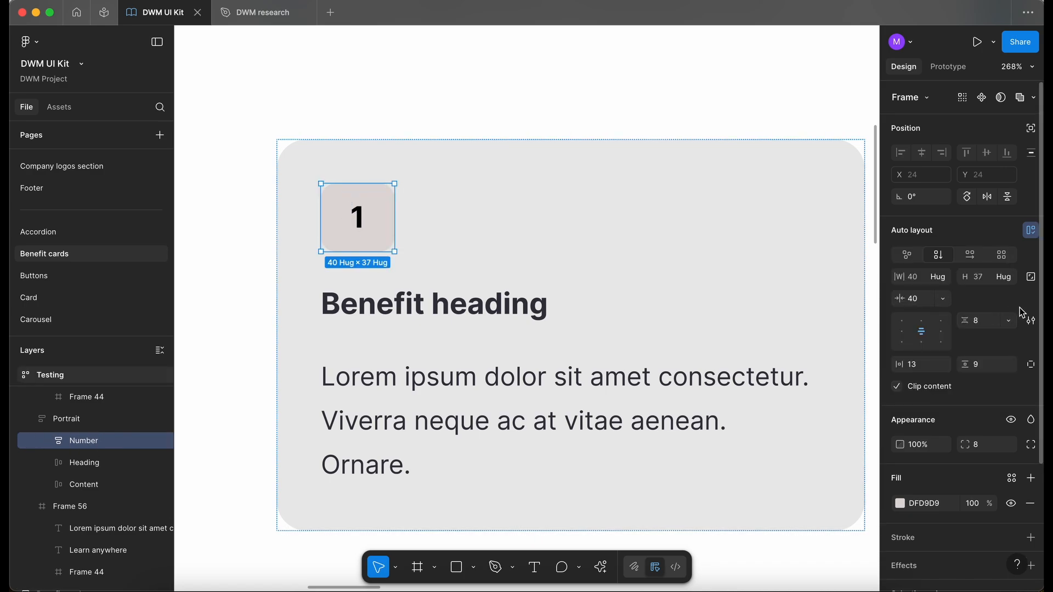
left_click(1009, 277)
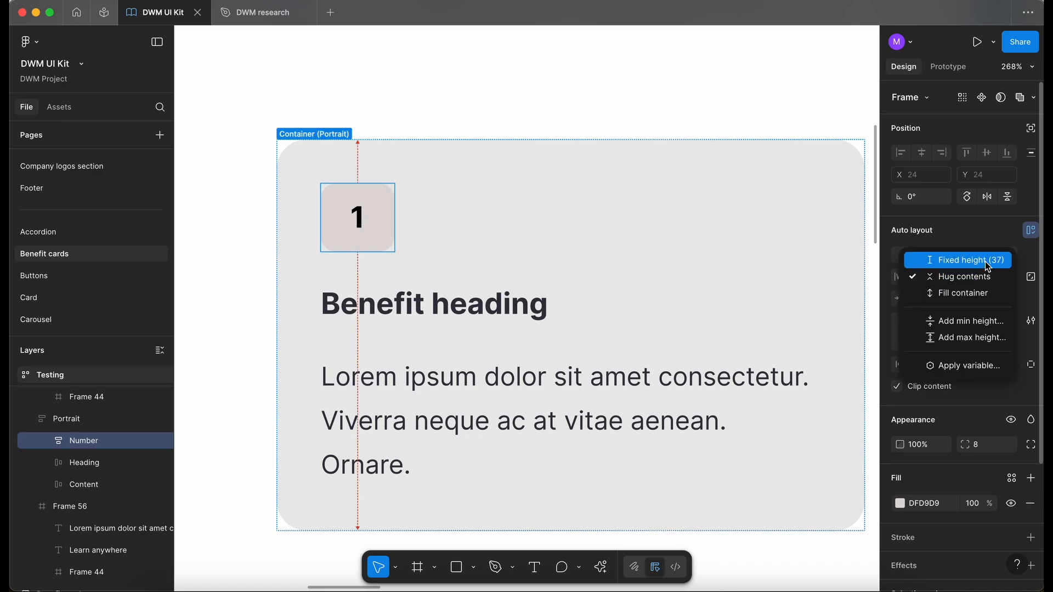
left_click(981, 321)
type("40")
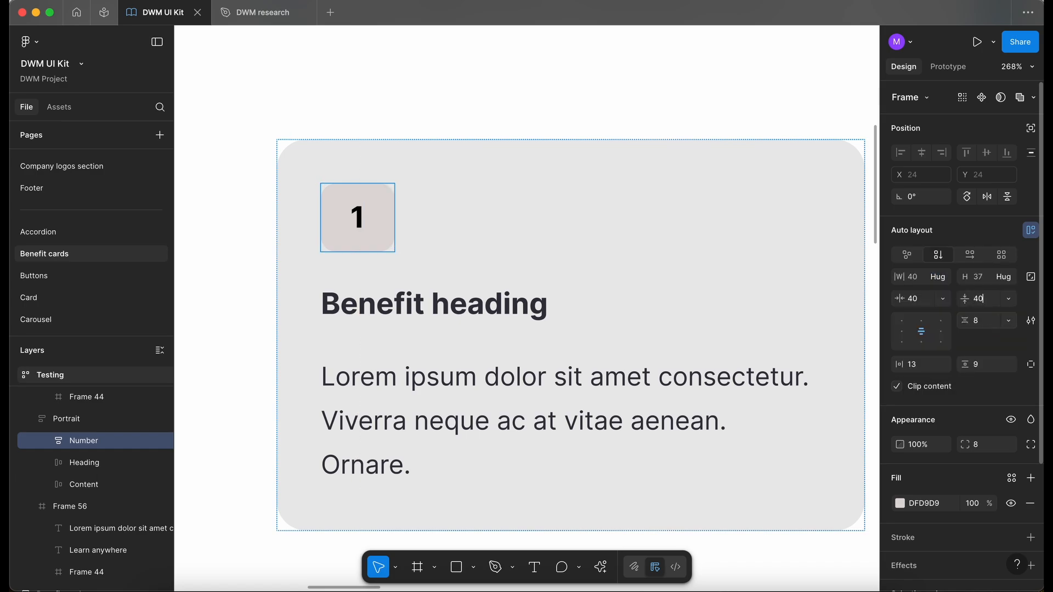
key("Return")
scroll(368, 265, "down", 3)
scroll(368, 265, "down", 3)
scroll(368, 265, "left", 2)
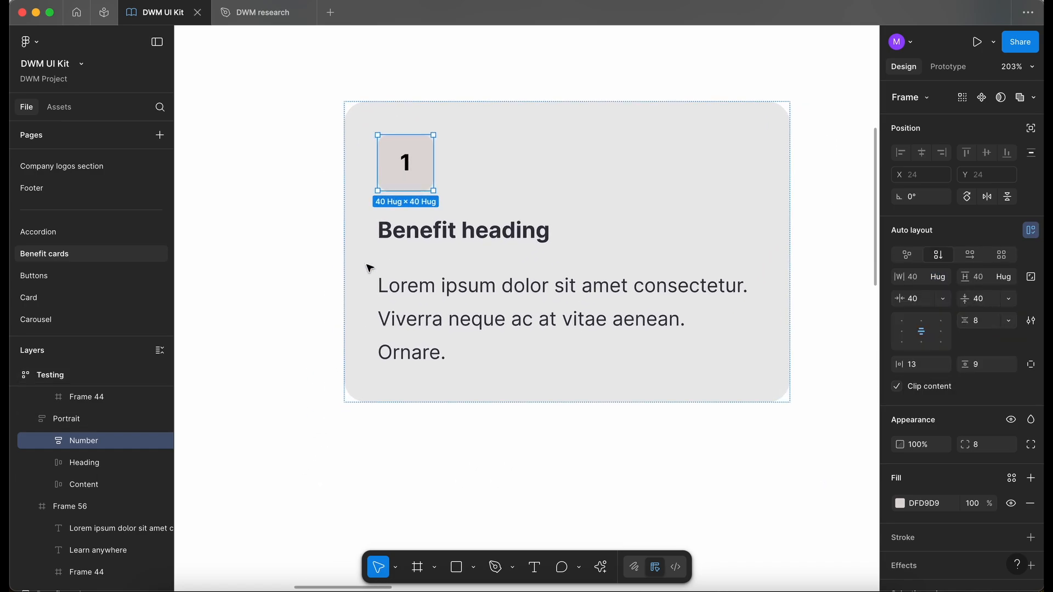
- Test the Number badge with a longer number such as 100, and restore its text to 1
double_click(408, 163)
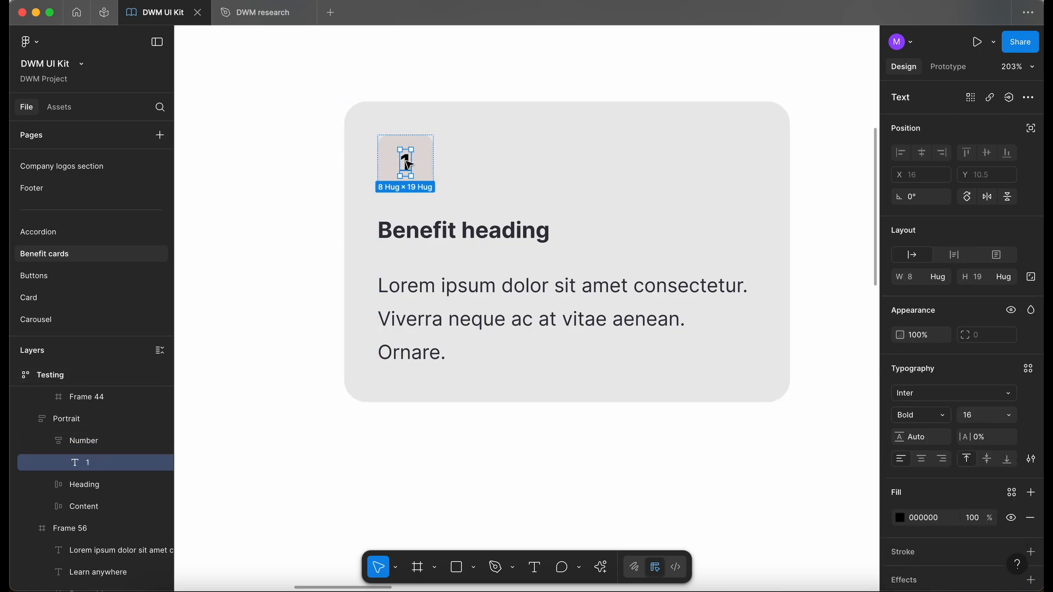
double_click(406, 163)
type("1000")
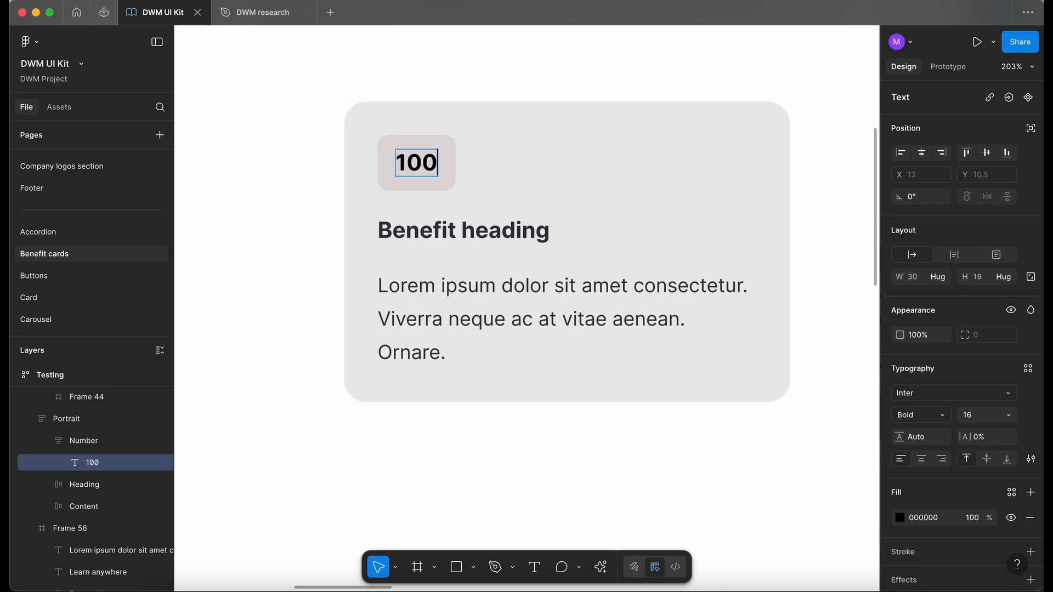
key("BackSpace")
key("BackSpace")
key("BackSpace")
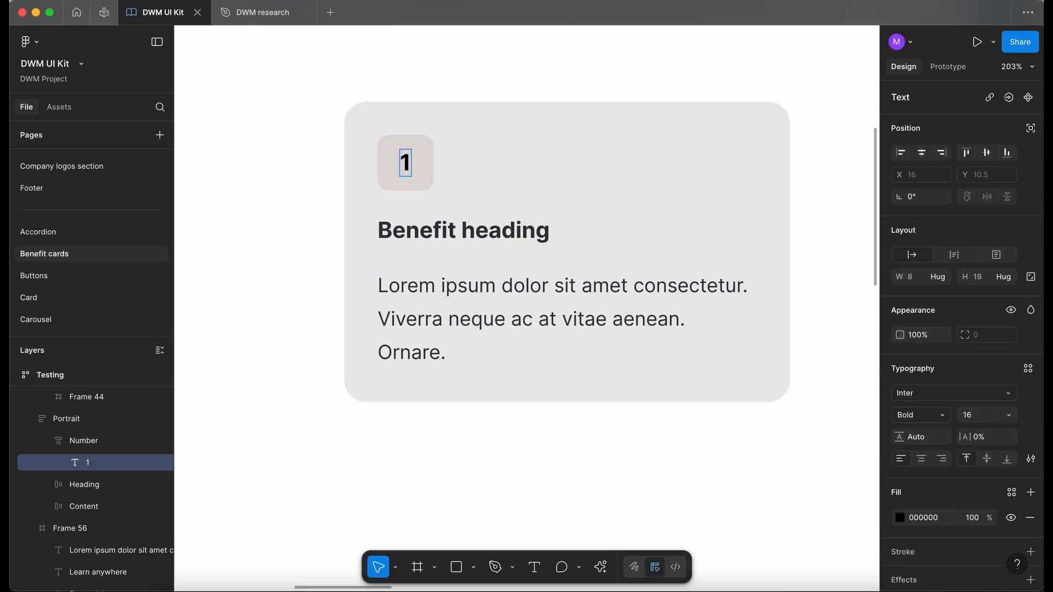
- Style the badge number as Inter Bold 16 with line height 24 and a neutral library fill, and extend the body text with "ipsum dolor sit."
left_click(329, 256)
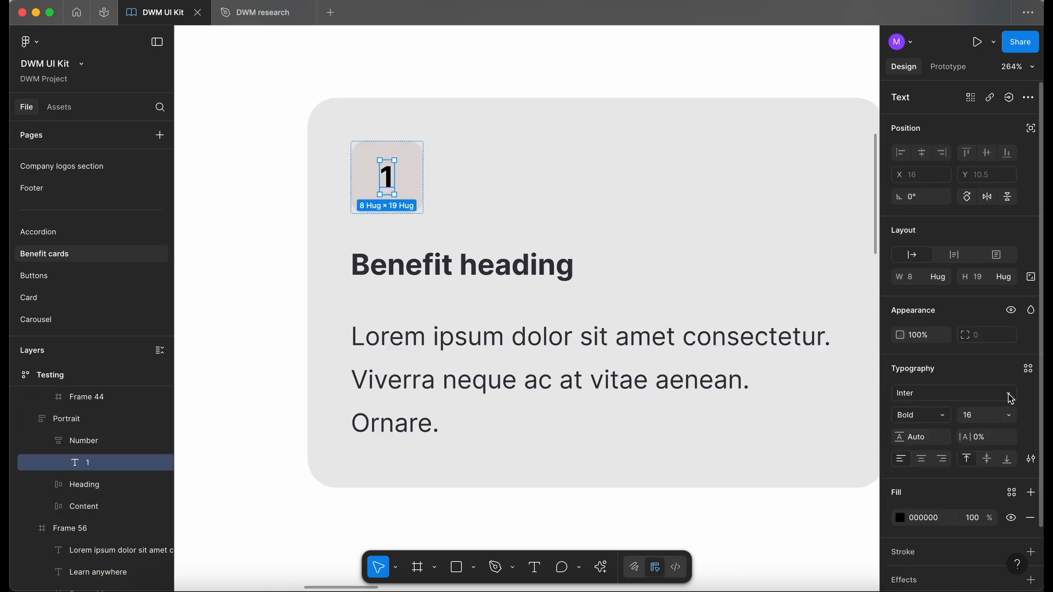
left_click(1009, 395)
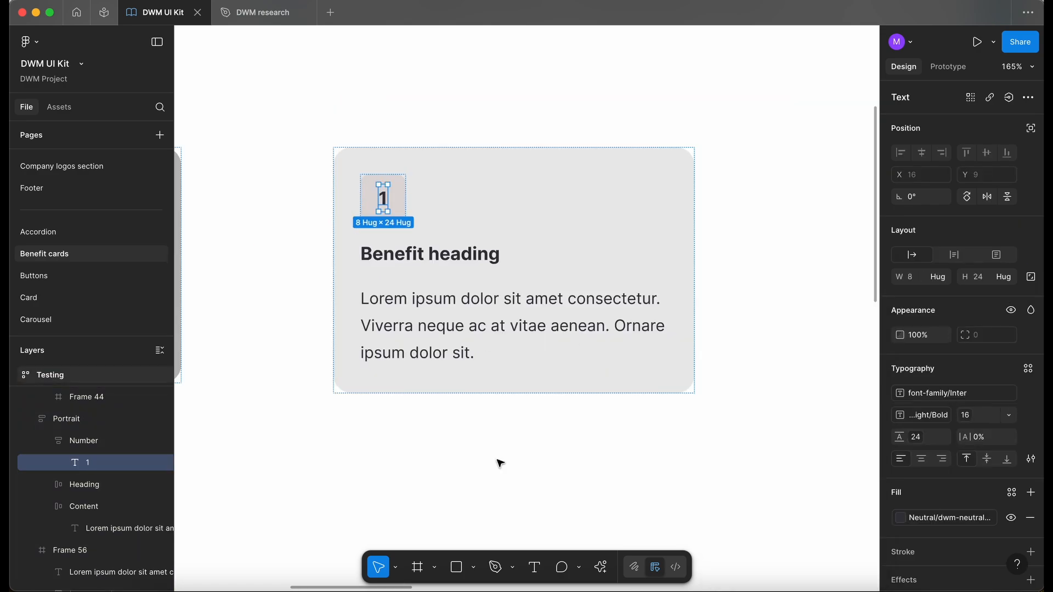
scroll(500, 463, "left", 3)
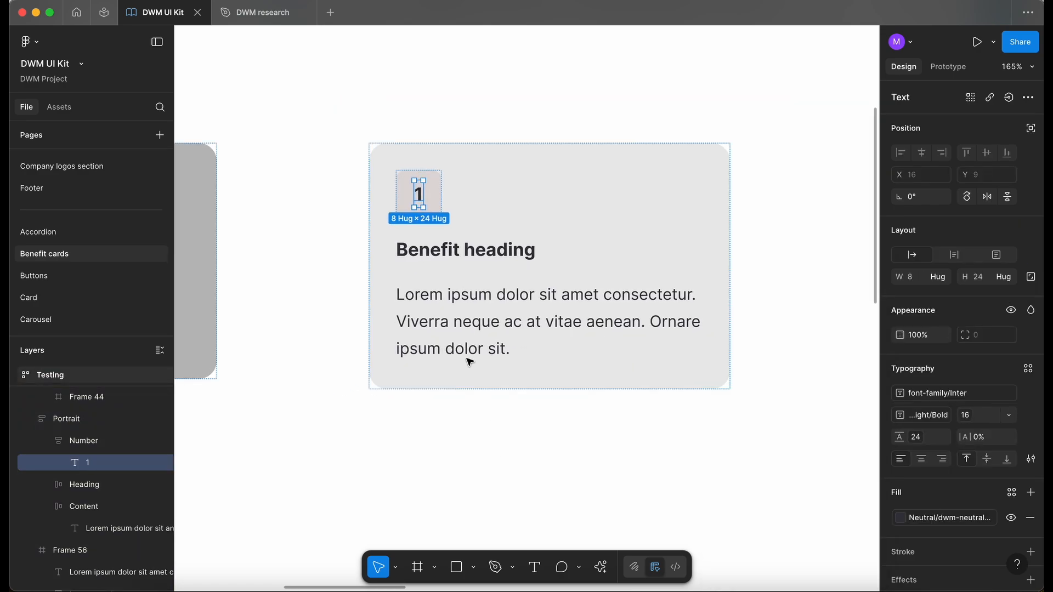
- Fill the Number badge with the dwm-neutral-20 library color, and switch it to a darker neutral shade
left_click(436, 201)
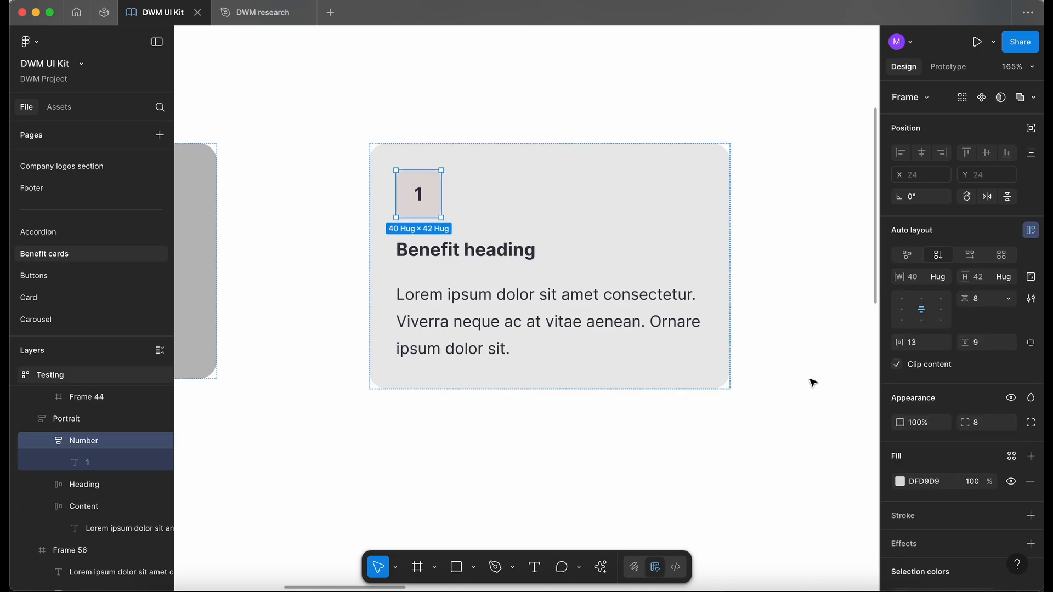
left_click(1013, 459)
type("neu")
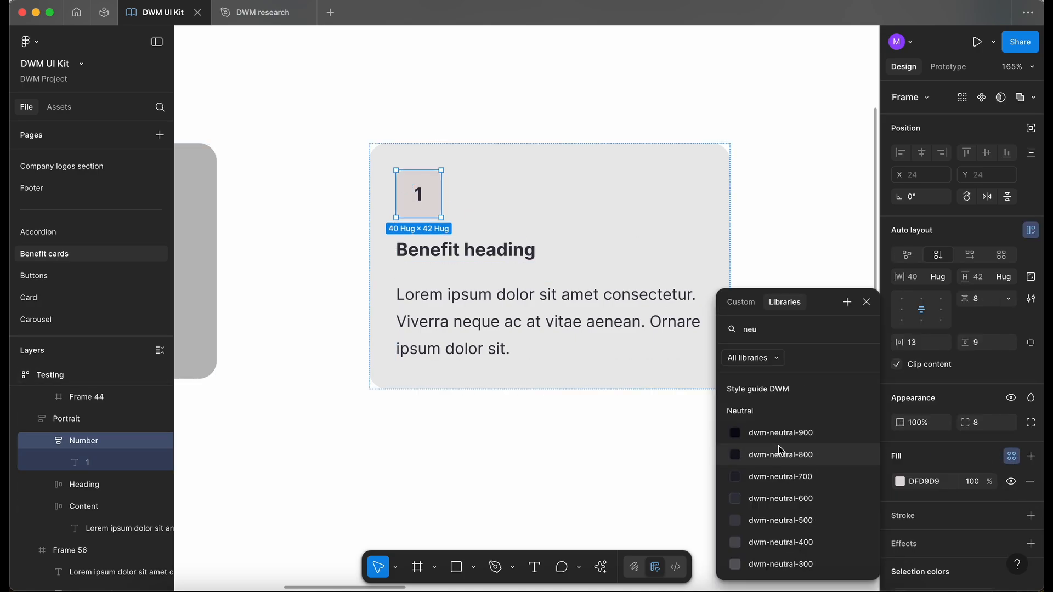
scroll(779, 447, "down", 5)
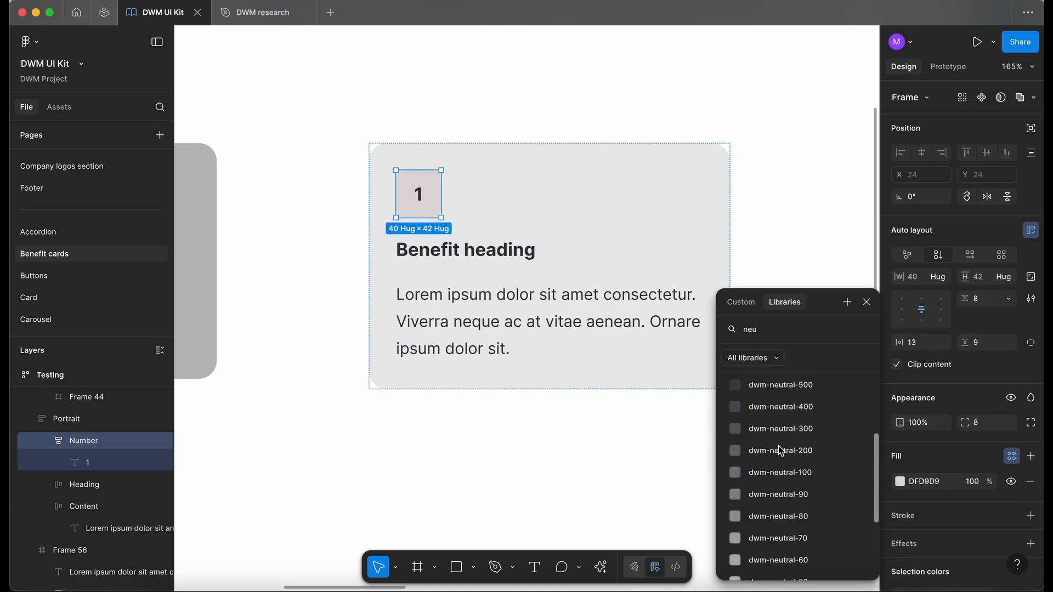
scroll(812, 485, "down", 3)
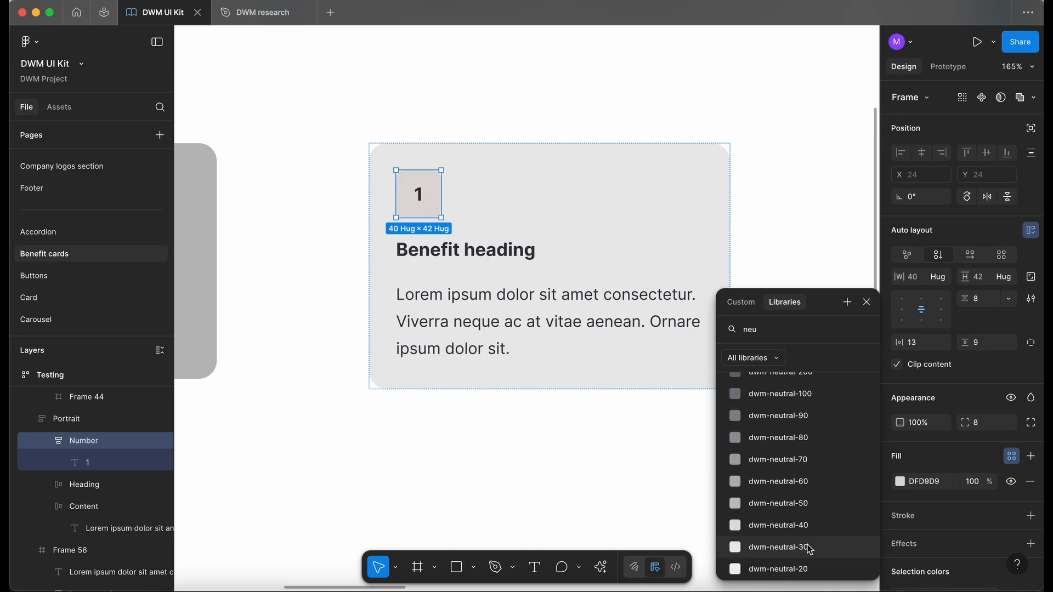
left_click(817, 570)
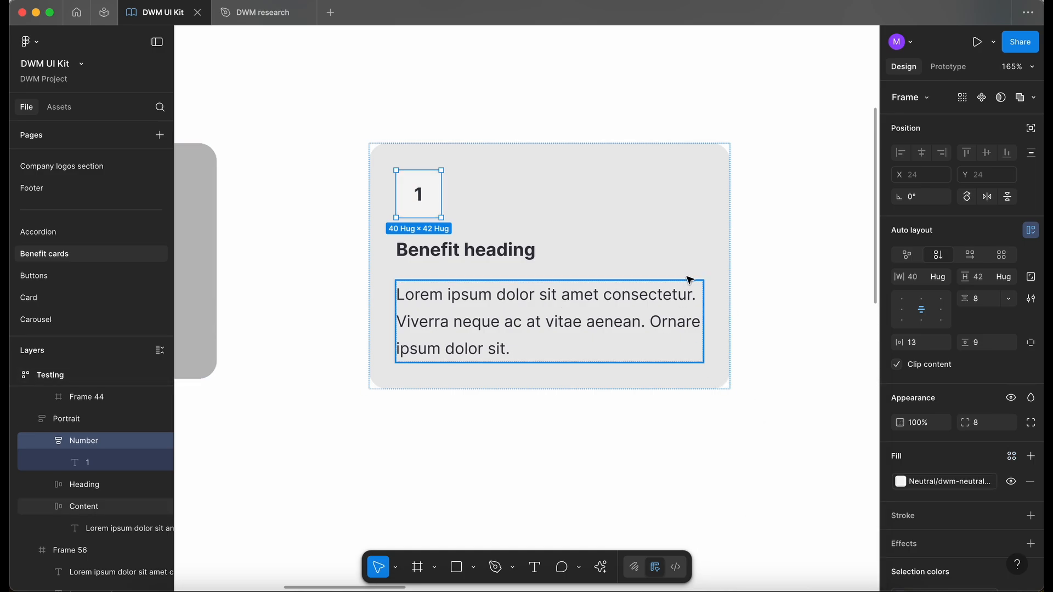
left_click(910, 482)
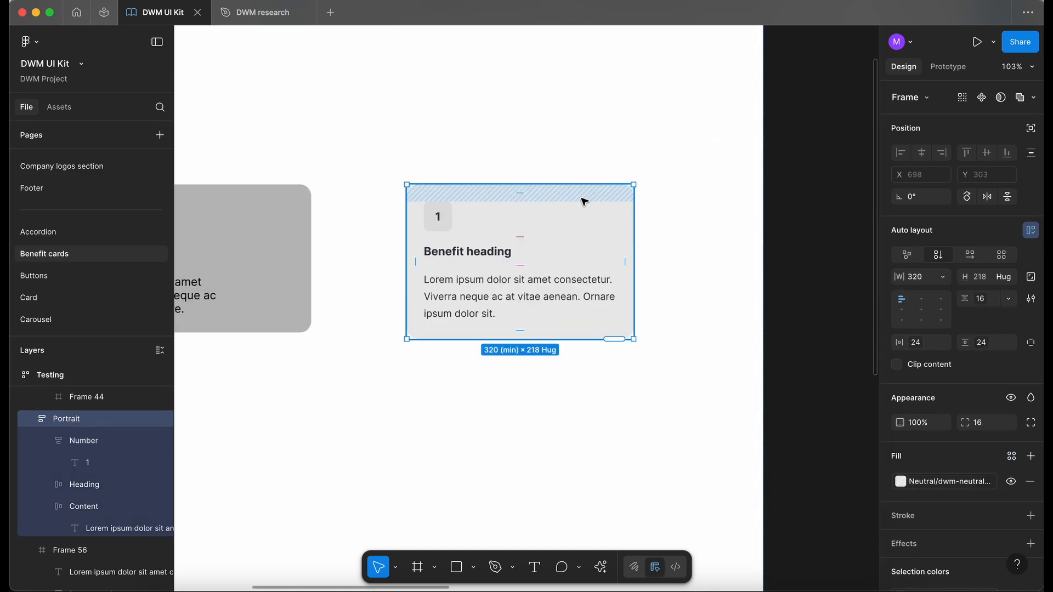
- Compare lighter neutral library colors for the Portrait card's background and set its fill to dwm-neutral-20
scroll(560, 214, "up", 3)
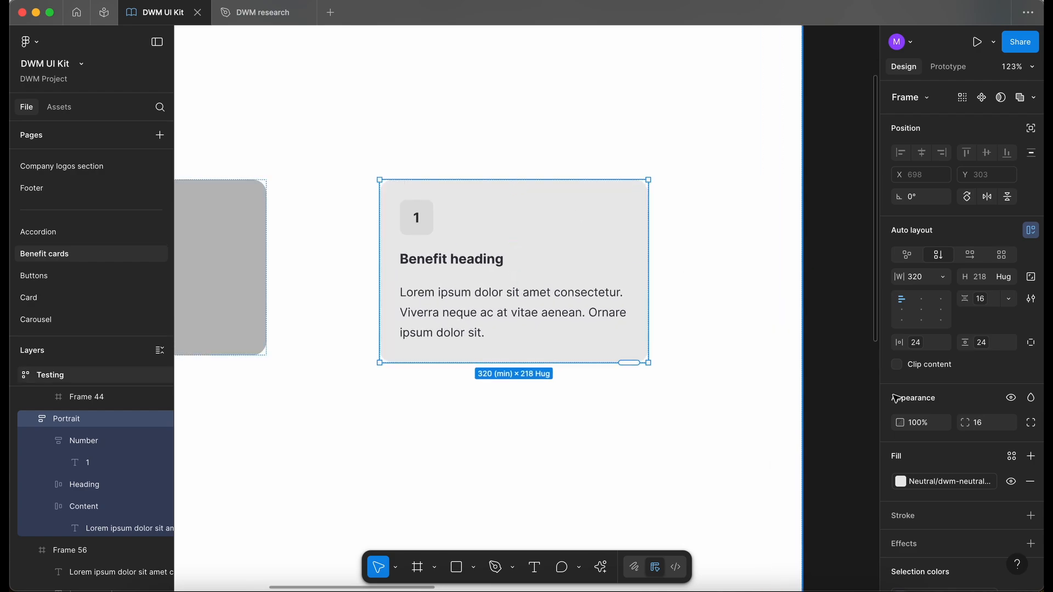
left_click(973, 485)
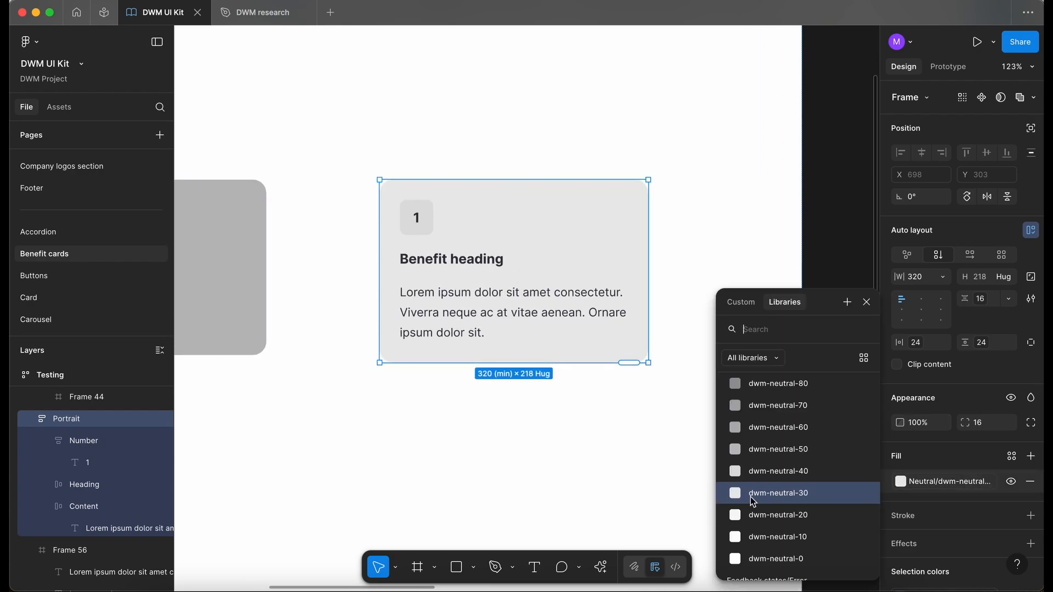
scroll(812, 492, "down", 2)
left_click(810, 497)
left_click(736, 494)
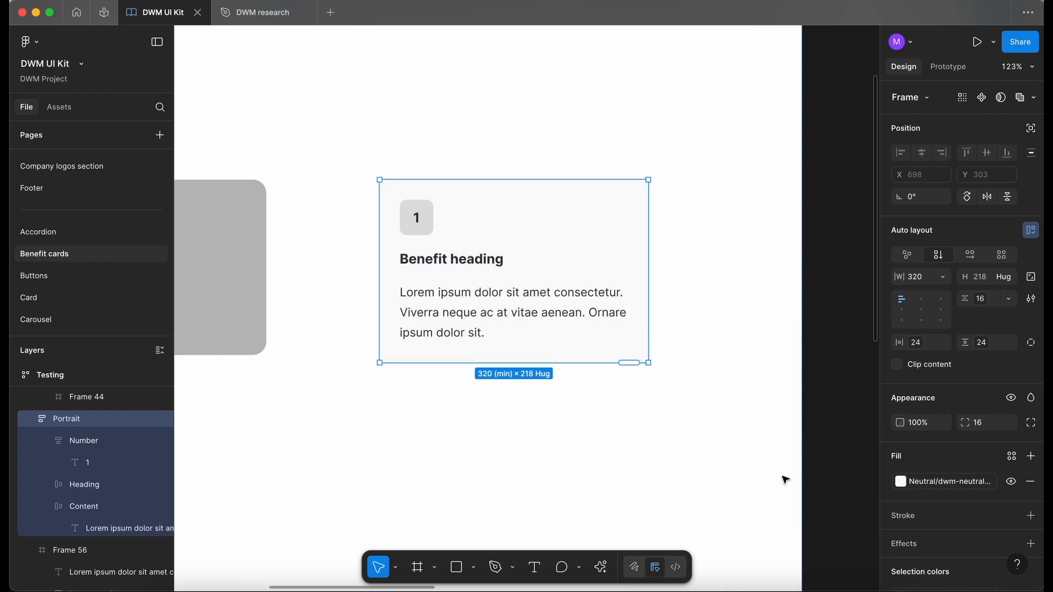
left_click(722, 437)
left_click(604, 241)
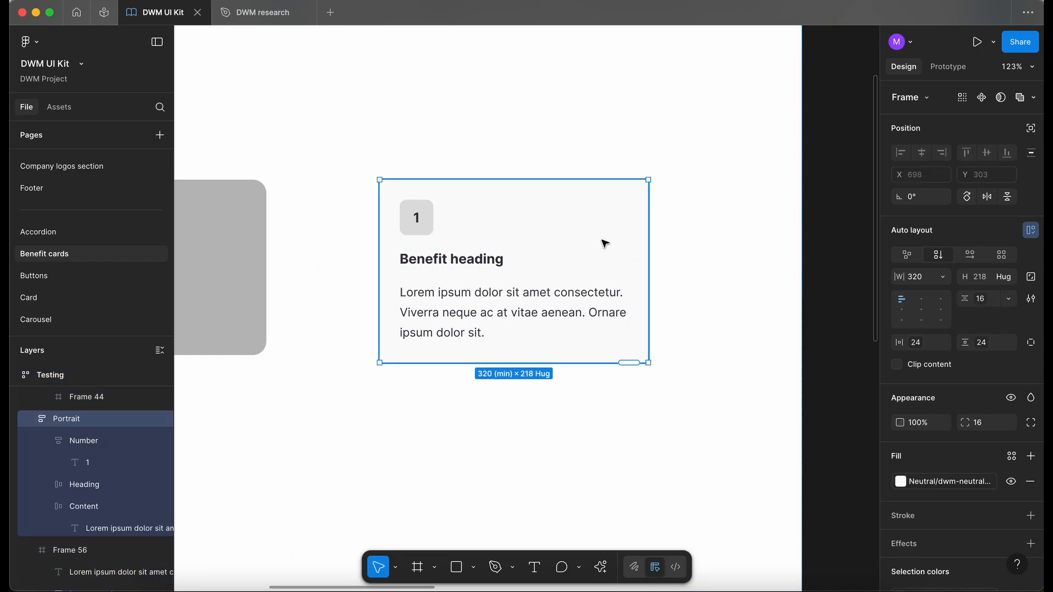
left_click(900, 482)
left_click(815, 476)
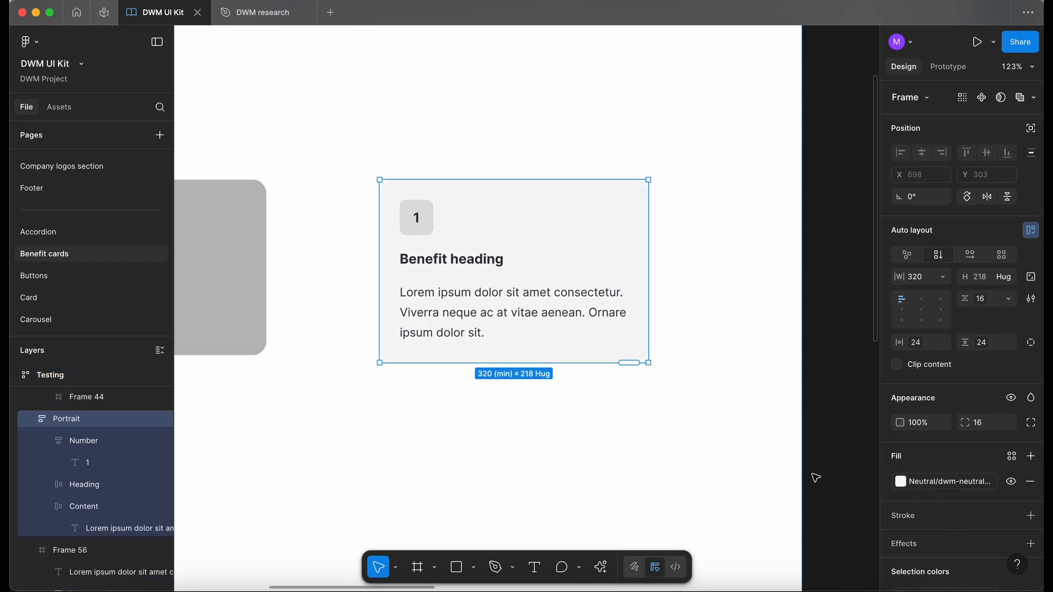
left_click(685, 417)
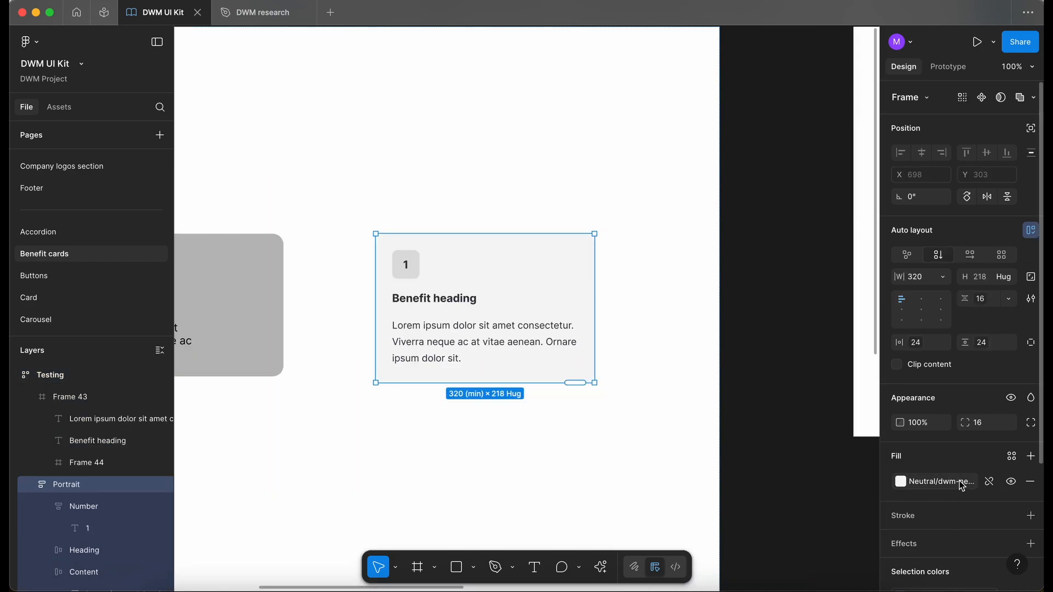
left_click(960, 484)
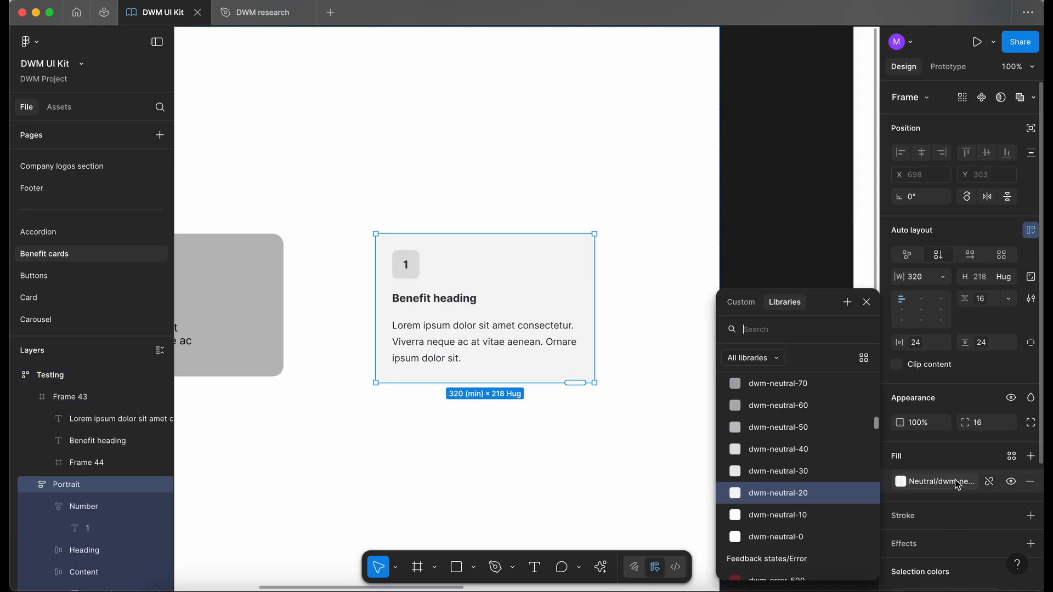
- Change the Number badge's fill to a light Brand/dwm-sapphire library color
left_click(416, 263)
scroll(433, 282, "up", 5)
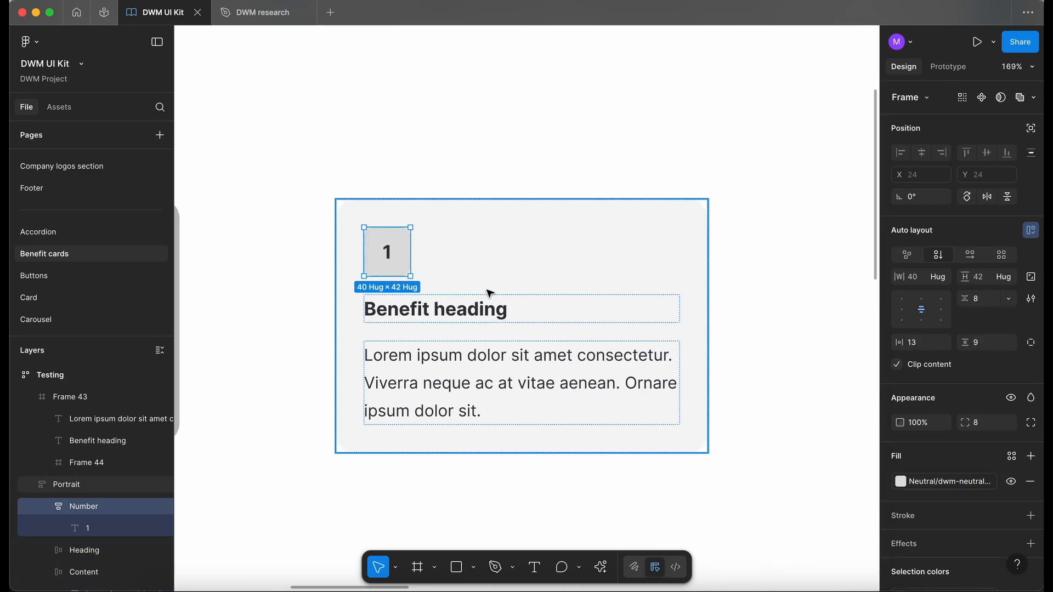
scroll(477, 461, "down", 2)
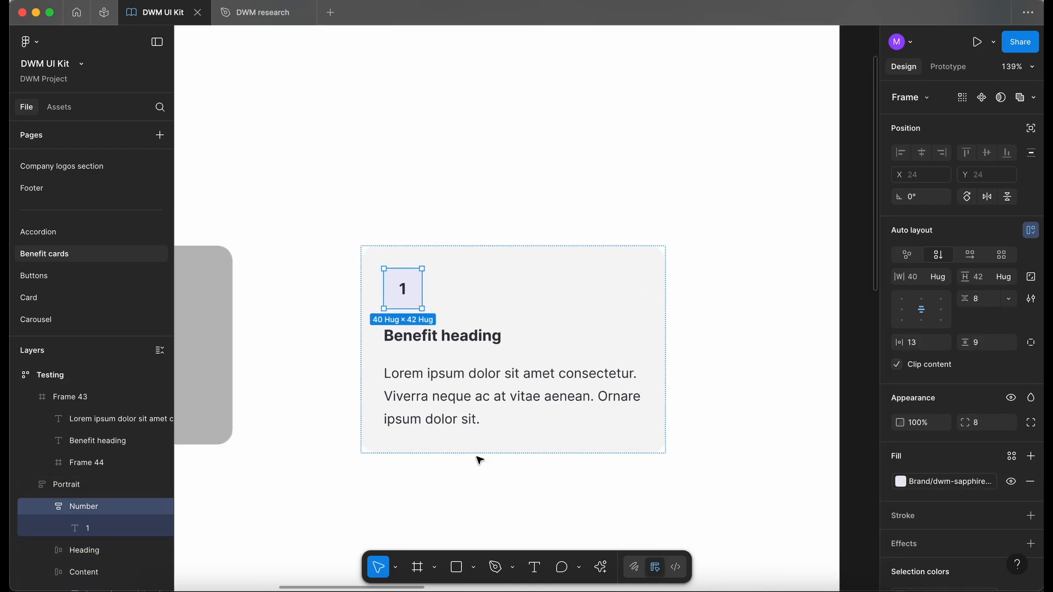
scroll(477, 460, "down", 1)
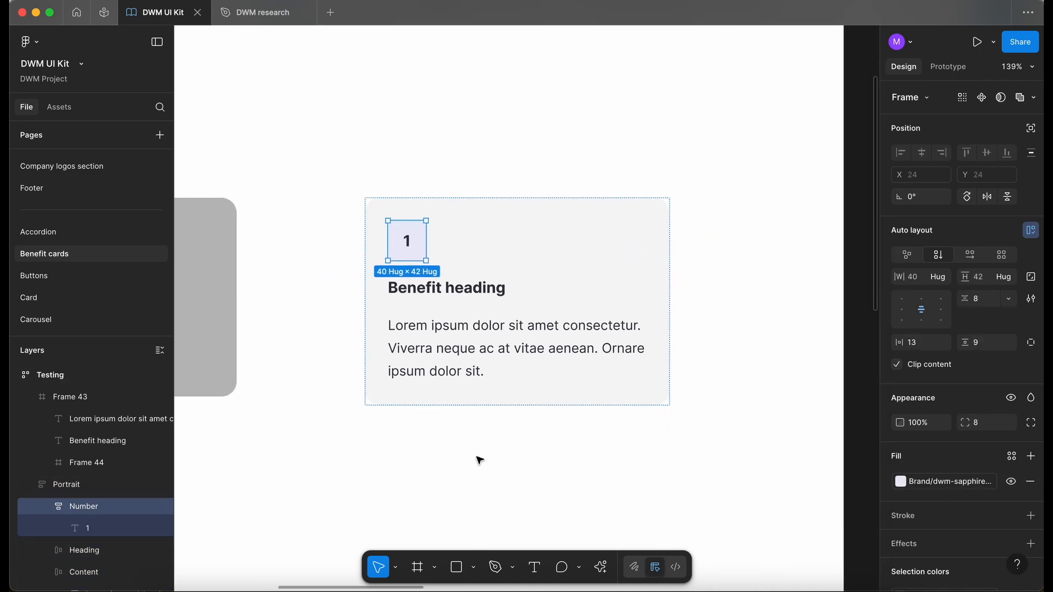
scroll(477, 460, "down", 3)
left_click(757, 459)
scroll(373, 362, "down", 3)
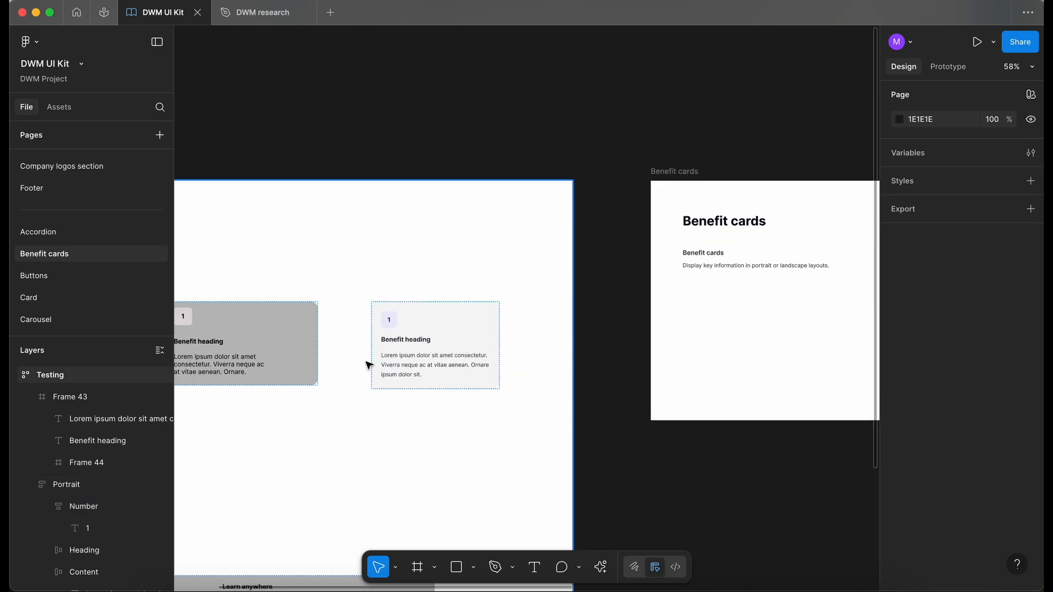
- Fill the Number badge with the dwm-sand-75 library color and the Portrait card's background with dwm-sand-50
scroll(378, 365, "up", 5)
scroll(377, 365, "up", 2)
left_click(426, 268)
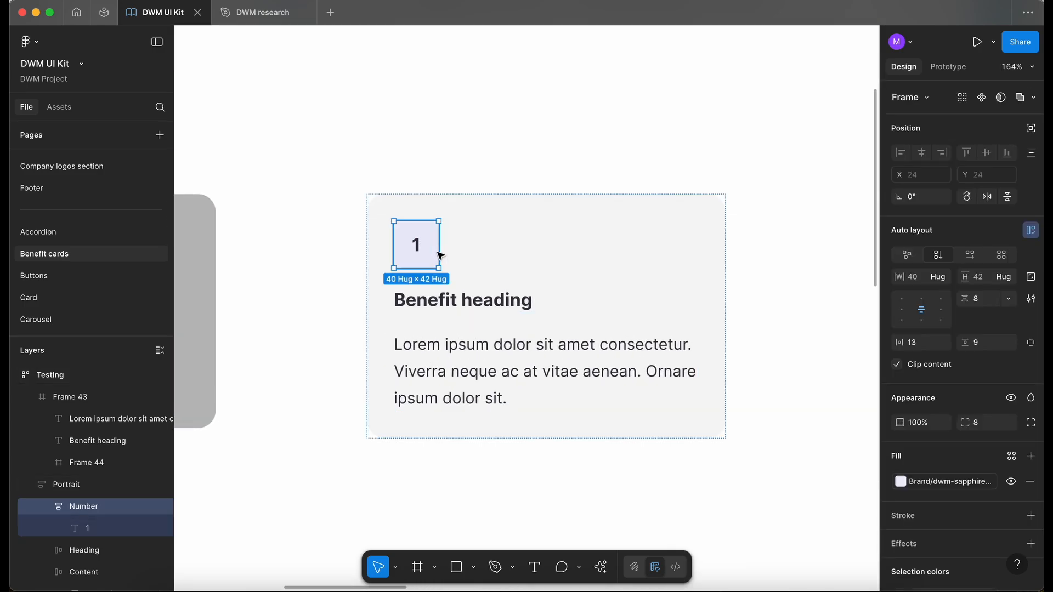
left_click(945, 481)
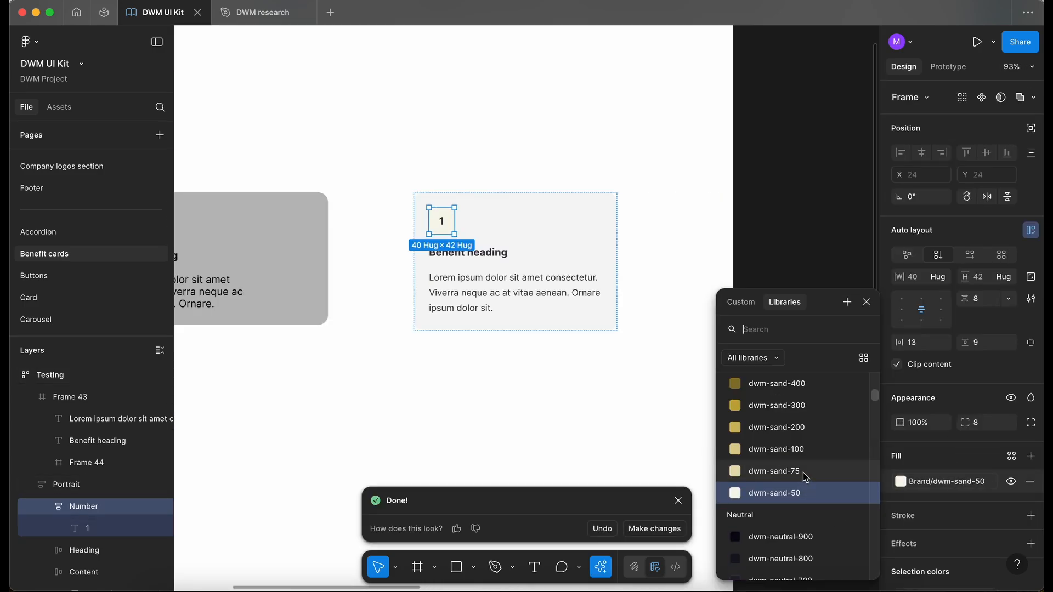
left_click(802, 472)
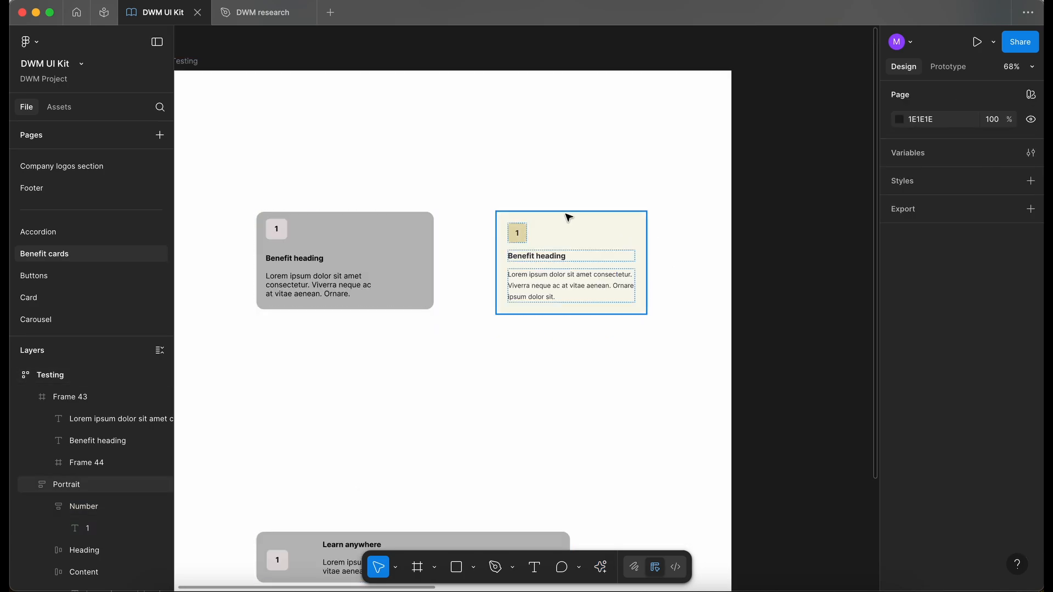
scroll(569, 218, "up", 5)
left_click(738, 307)
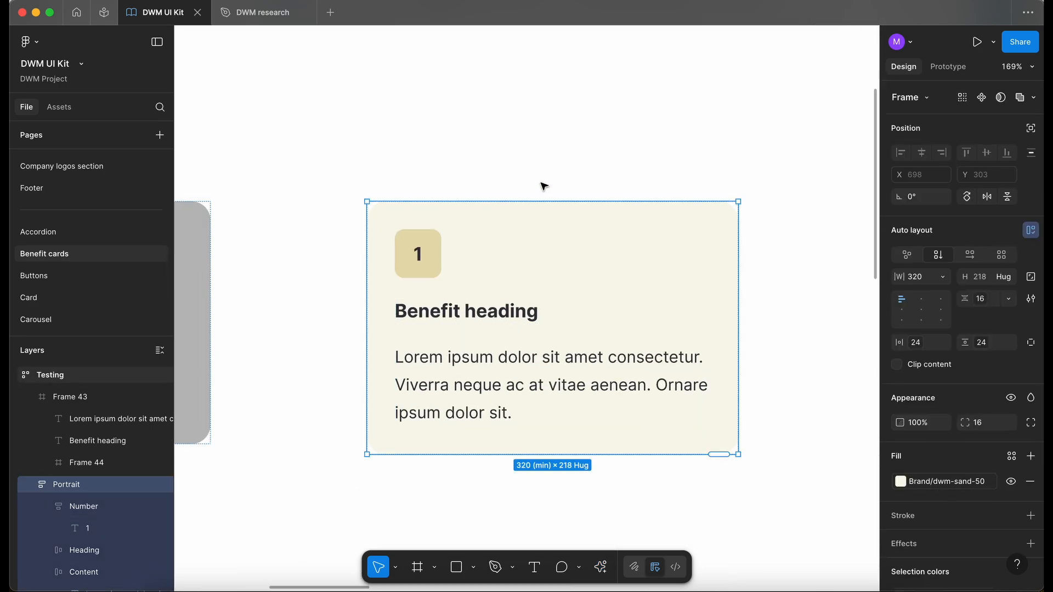
- Review the colors used on the Card, Carousel and Star rating pages, and return to the Benefit cards page
scroll(568, 280, "down", 5)
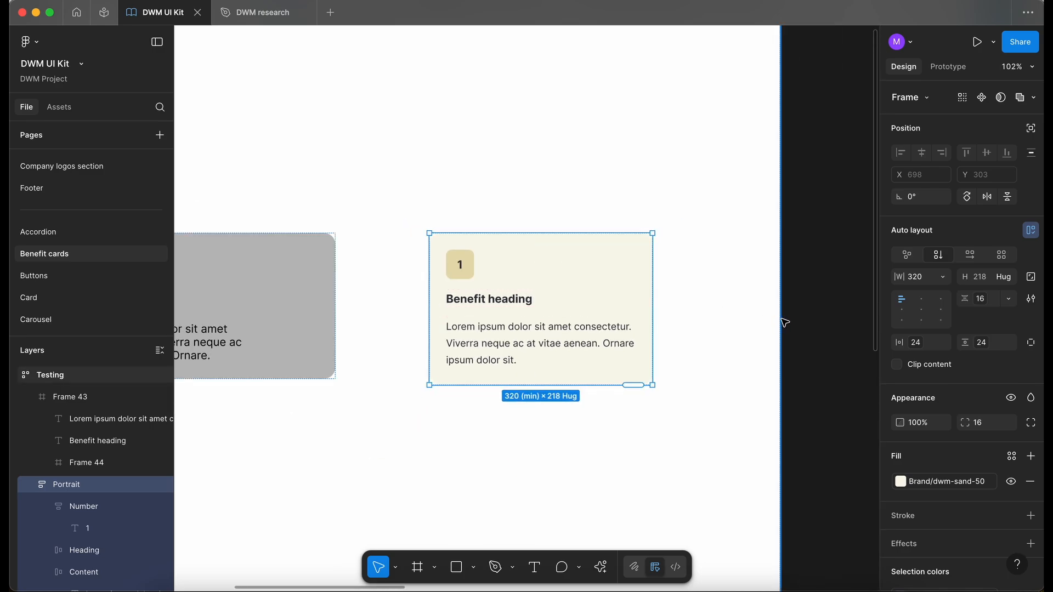
scroll(568, 280, "down", 3)
left_click(56, 297)
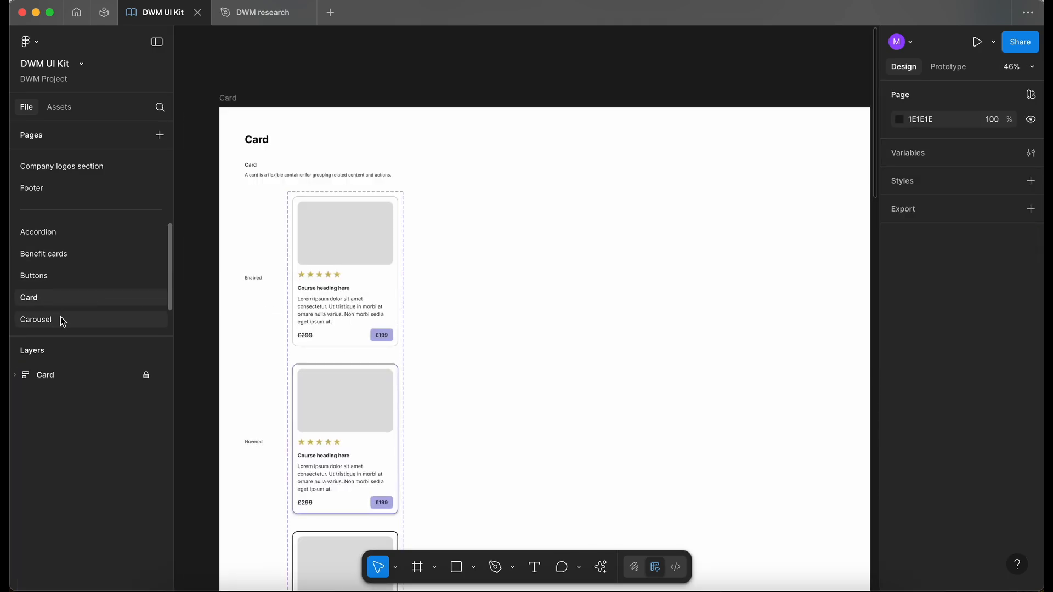
left_click(62, 320)
scroll(334, 248, "down", 5)
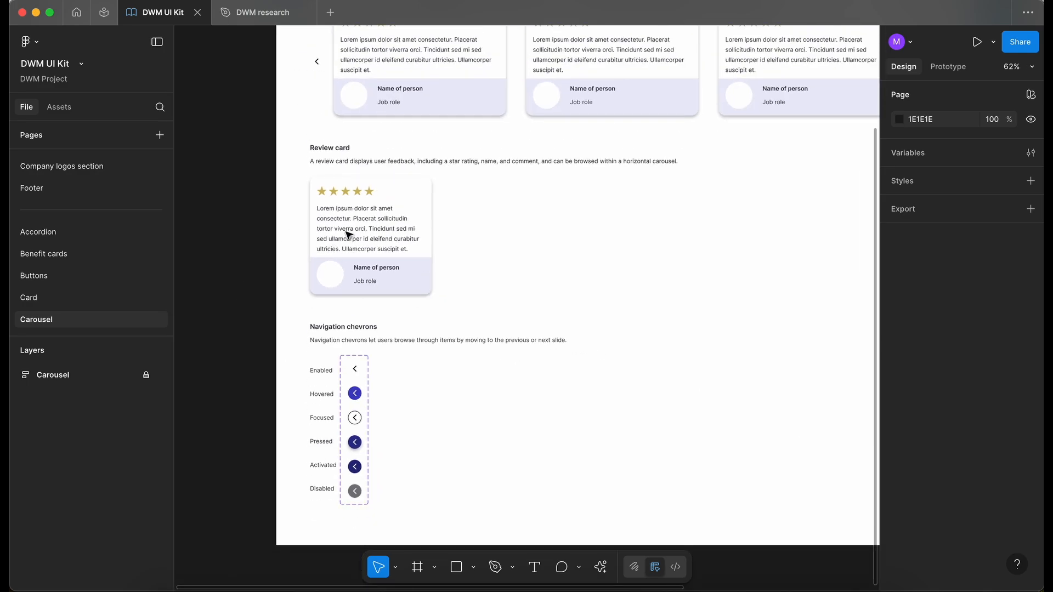
scroll(48, 296, "down", 2)
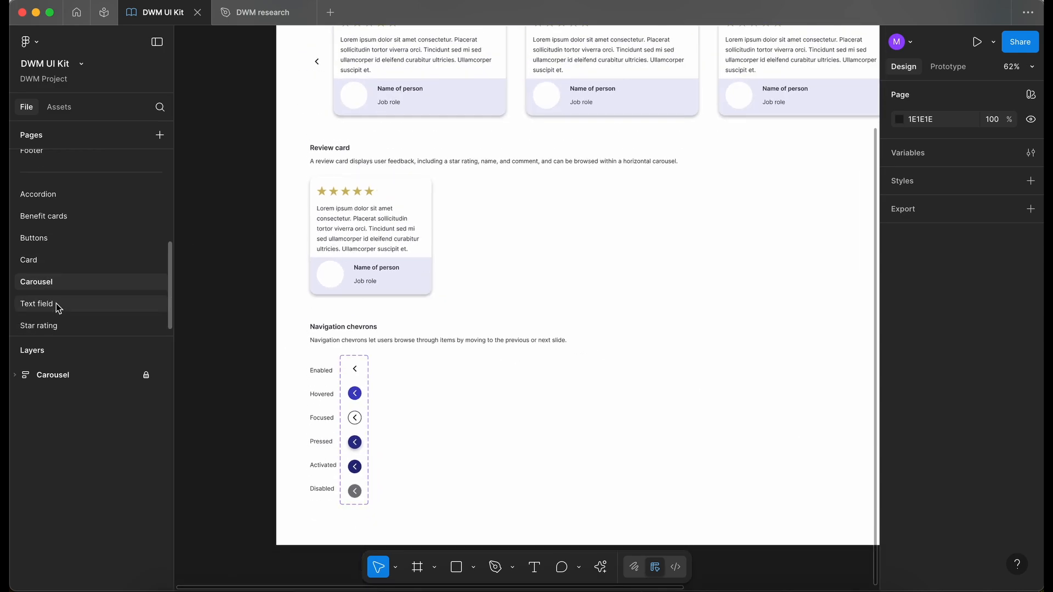
left_click(75, 326)
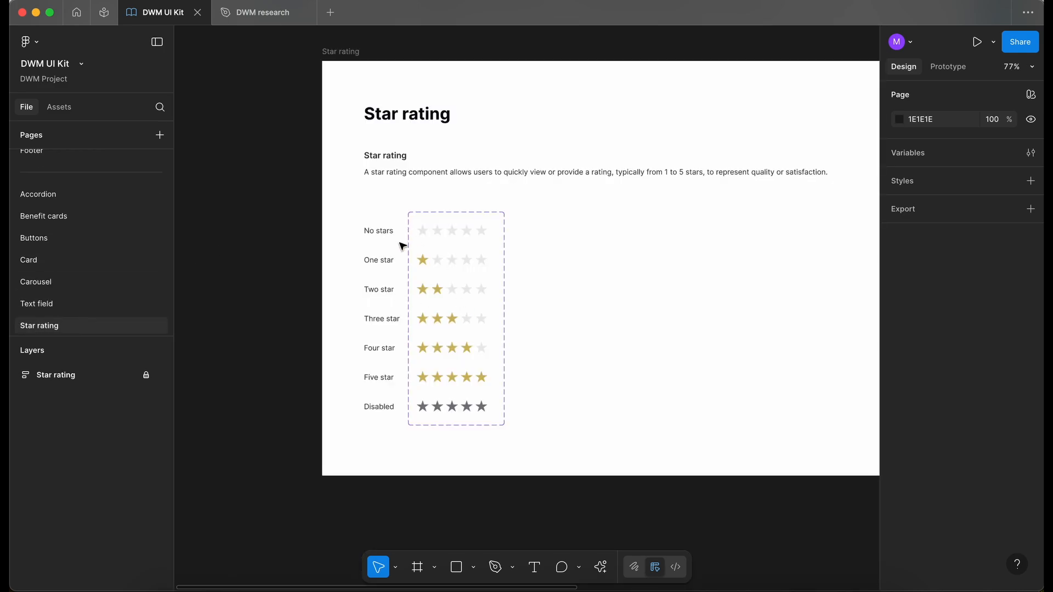
scroll(80, 266, "up", 3)
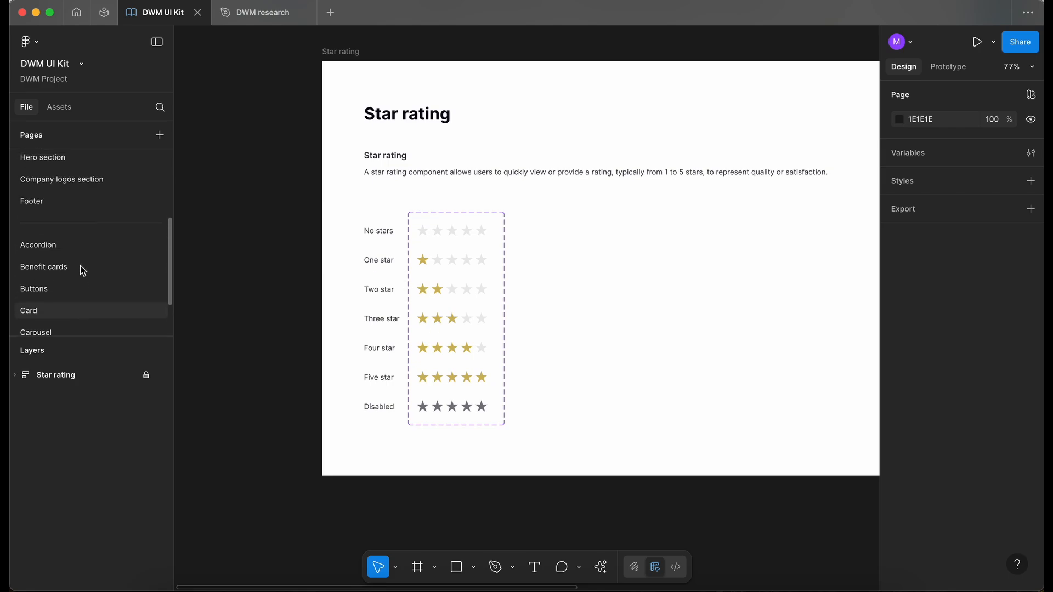
left_click(66, 274)
- Examine the Portrait card's sand colors, text and spacing, both close up and from further away
left_click(669, 223)
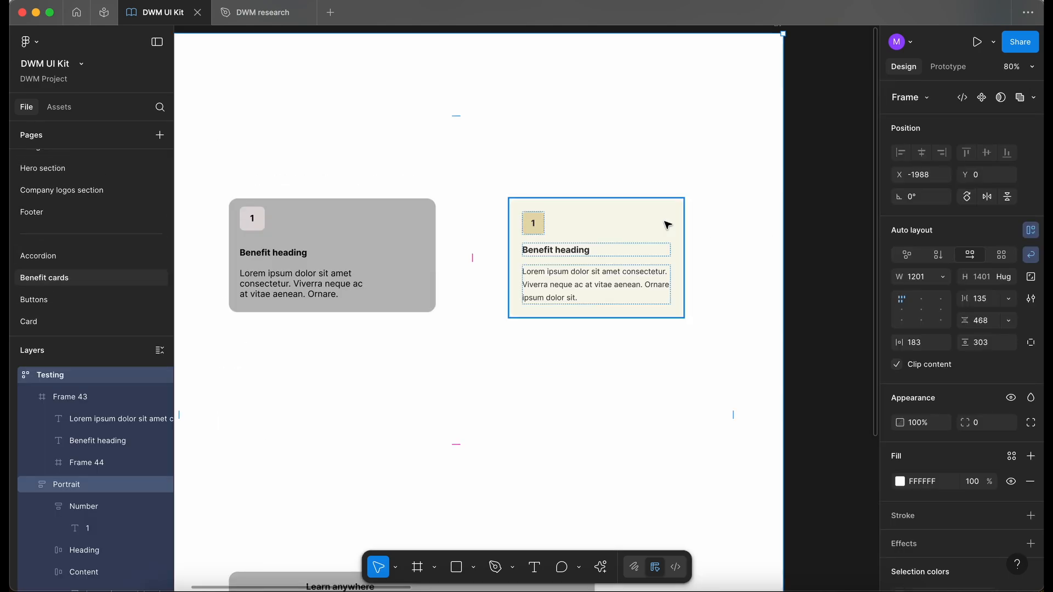
key("shift+2")
left_click(591, 272)
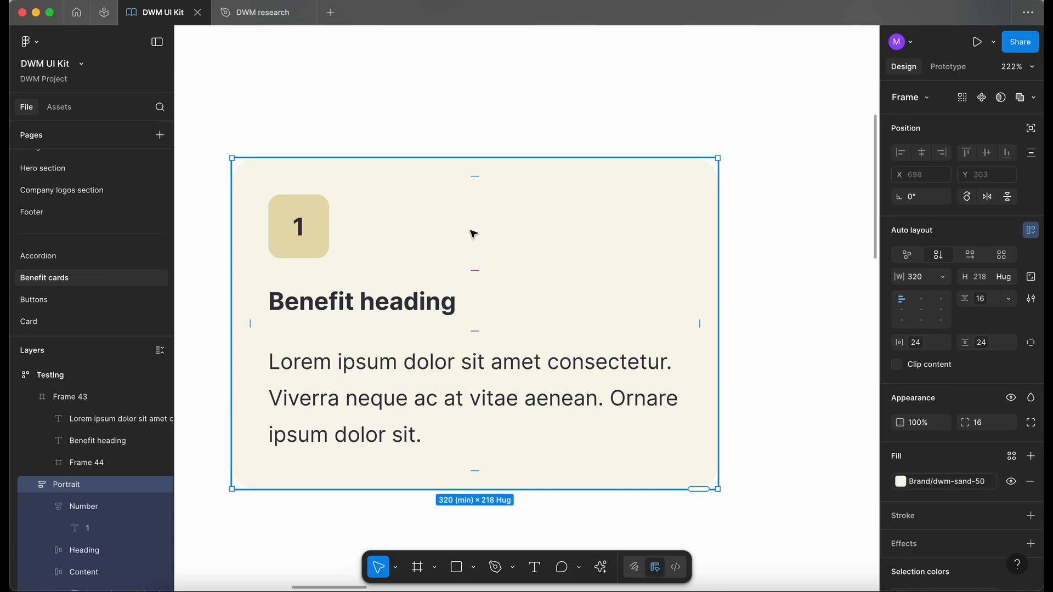
scroll(474, 234, "down", 5)
left_click(698, 237)
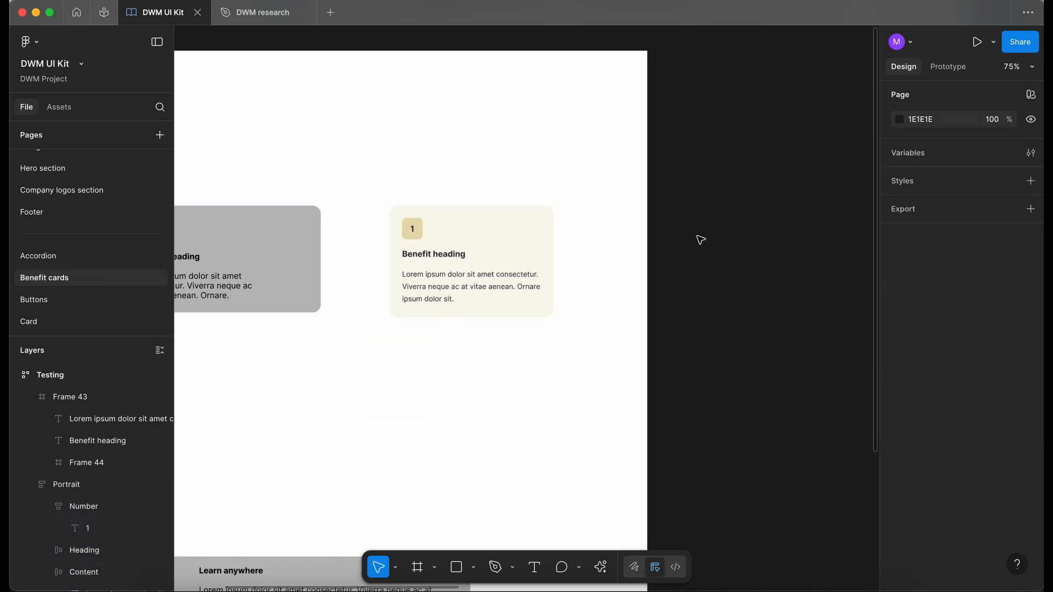
left_click(494, 238)
scroll(460, 240, "up", 5)
scroll(462, 243, "down", 3)
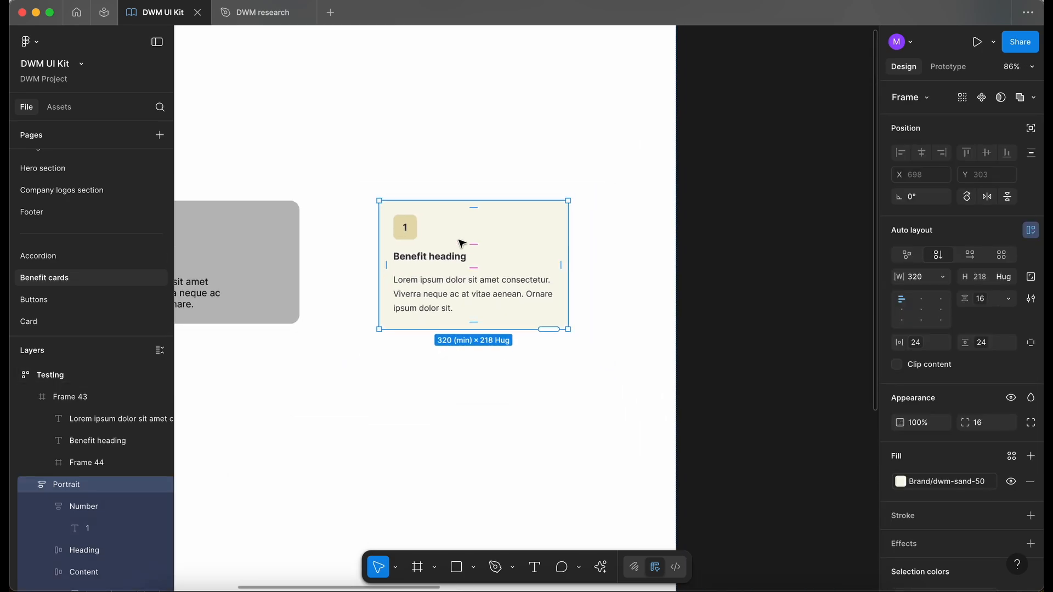
scroll(400, 263, "up", 4)
left_click(279, 385)
scroll(278, 383, "down", 2)
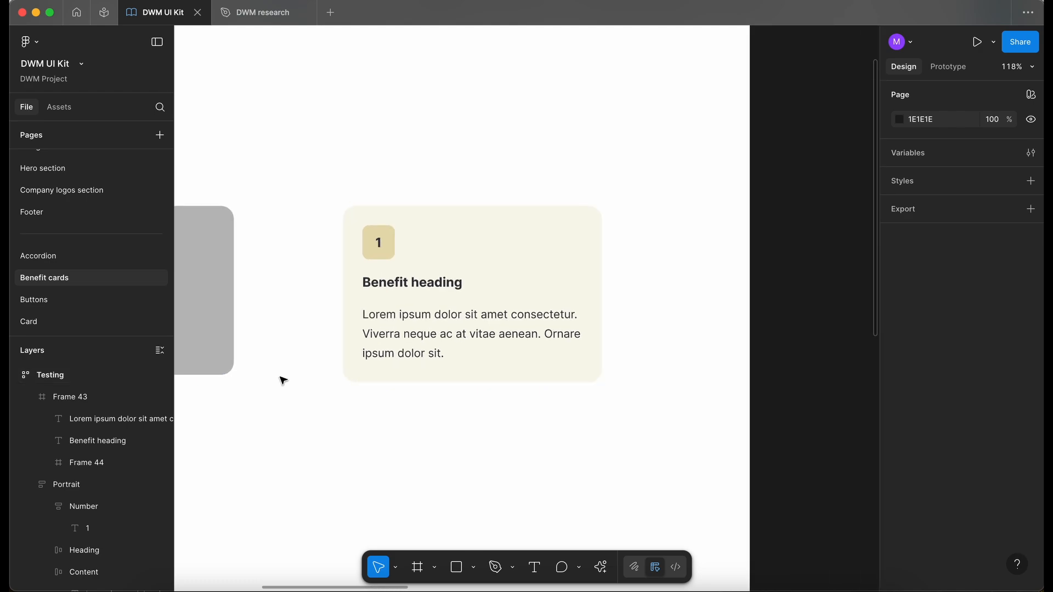
- Move the Portrait card out of the Testing frame into the Benefit cards frame, placing it below the Row section
left_click(510, 256)
scroll(508, 256, "down", 5)
scroll(508, 255, "down", 3)
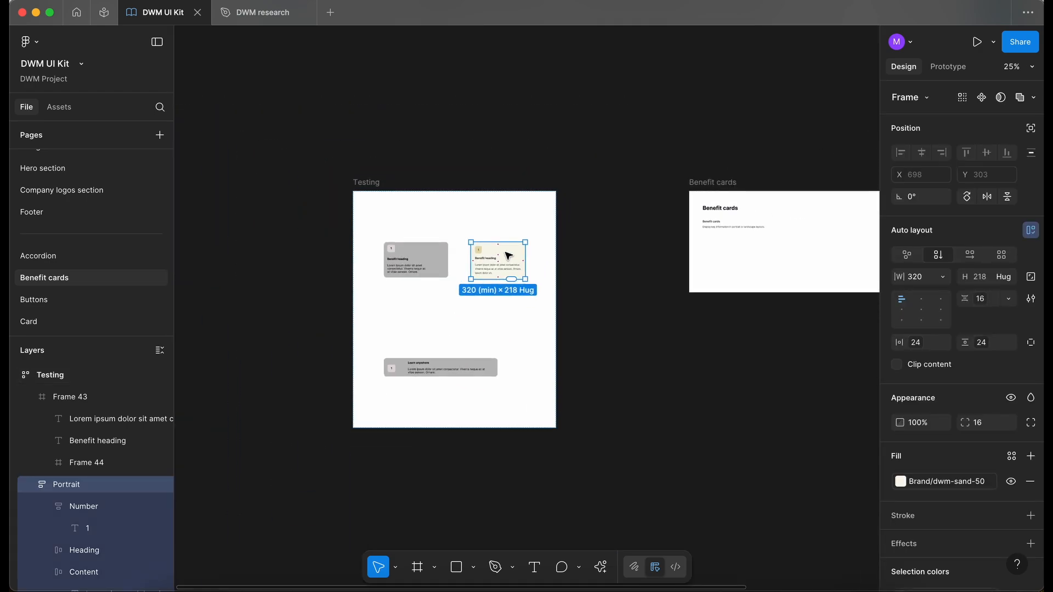
left_click_drag(483, 235, 724, 283)
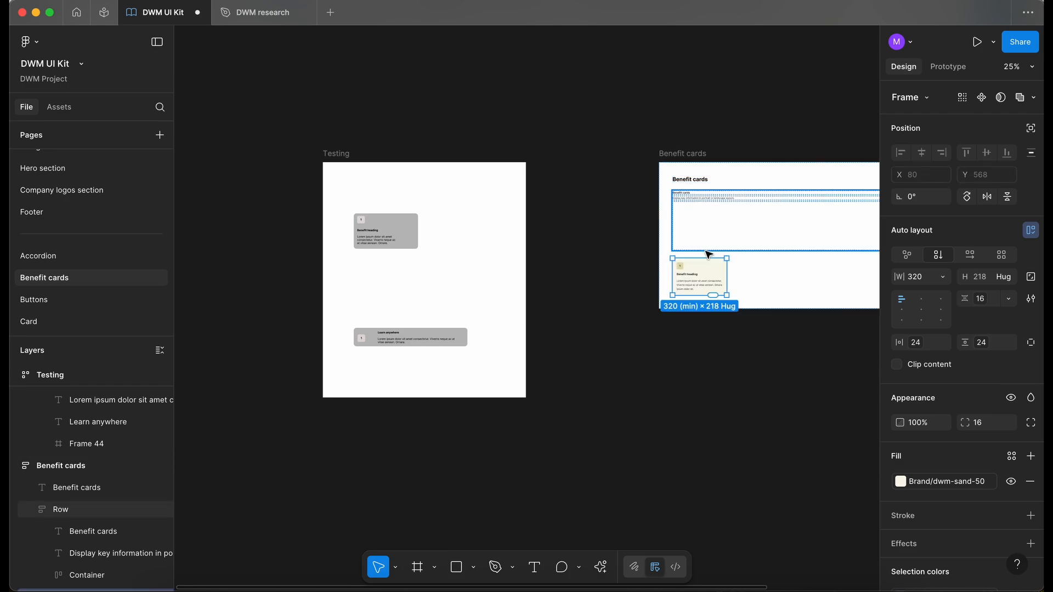
left_click(682, 380)
scroll(675, 280, "right", 2)
scroll(675, 280, "down", 1)
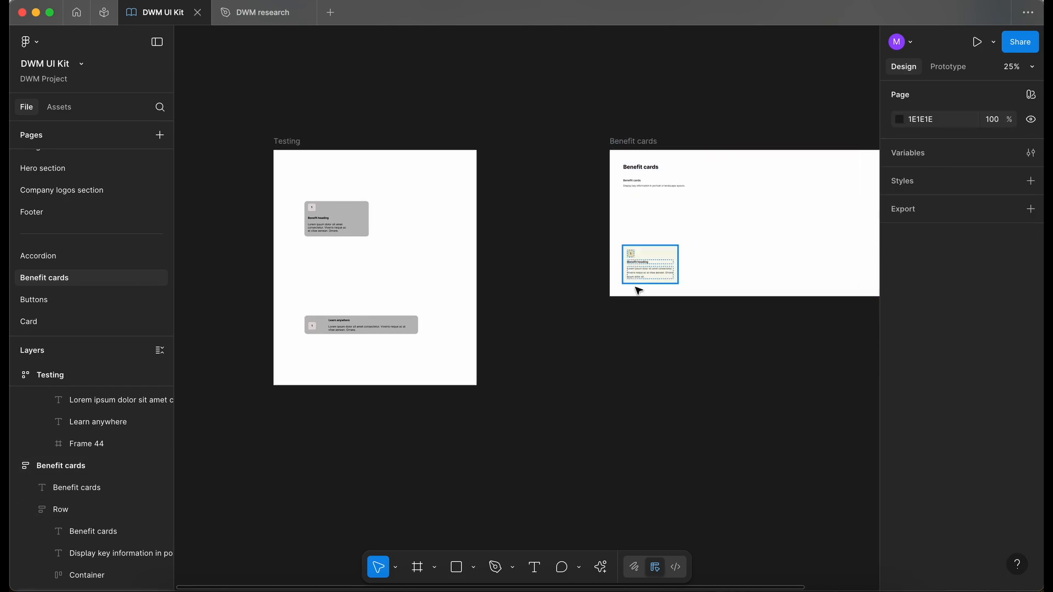
left_click_drag(301, 142, 415, 142)
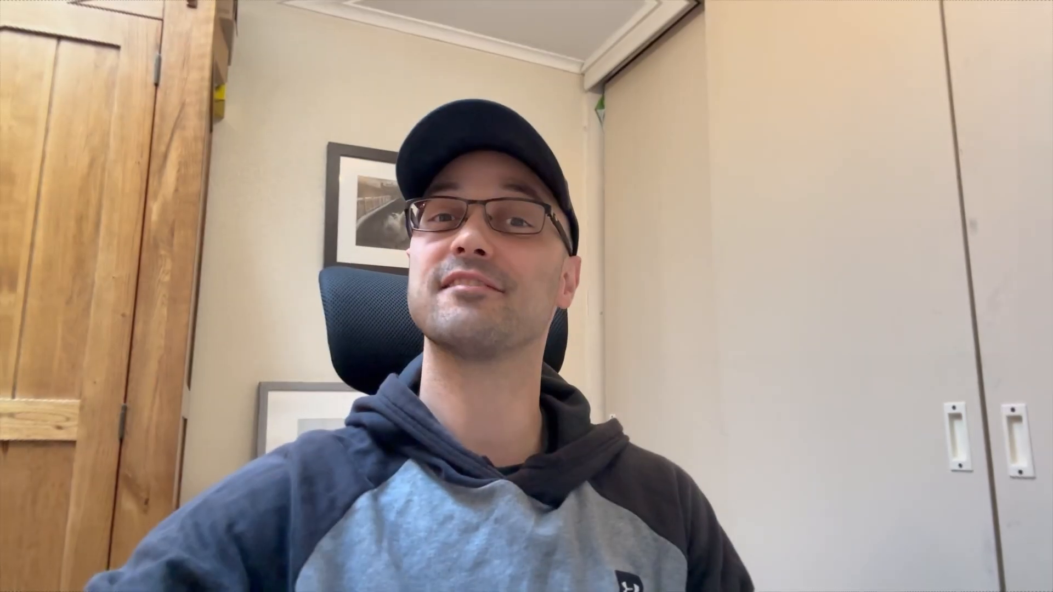